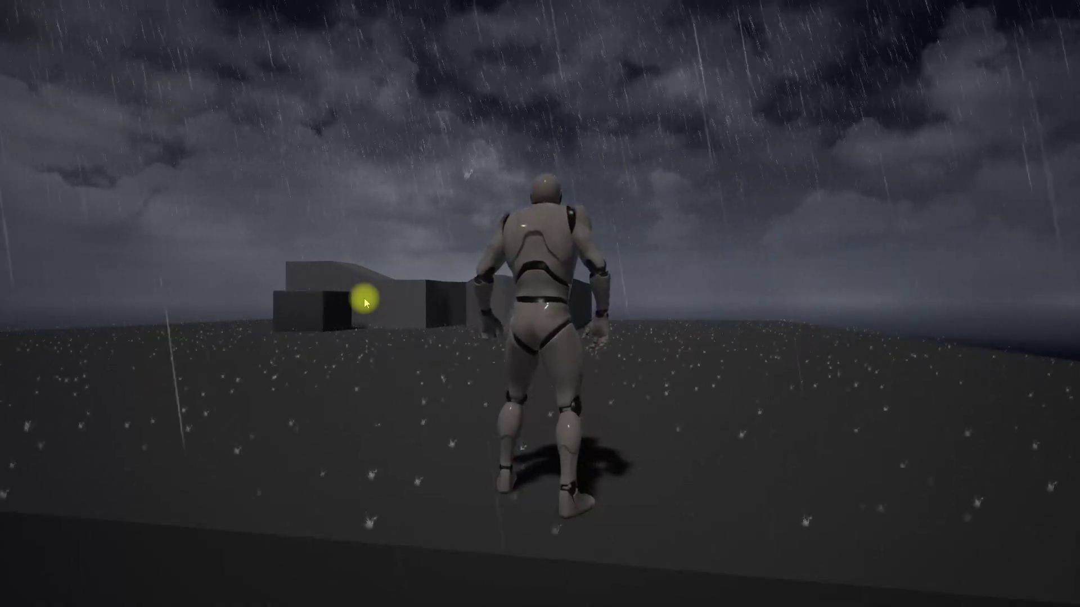
Run the mannequin around the block stairs in the rainy level to watch the lightning strikes.
{"action": "left_click", "coordinate": [363, 298]}
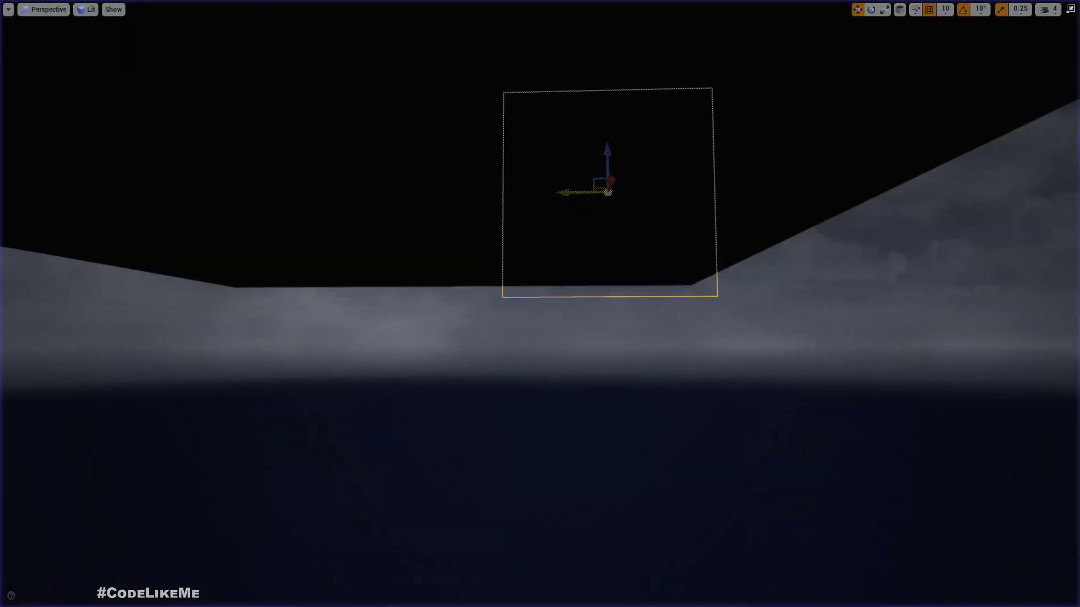
{"action": "key", "text": "e"}
{"action": "right_click_drag", "start_coordinate": [577, 275], "coordinate": [577, 275]}
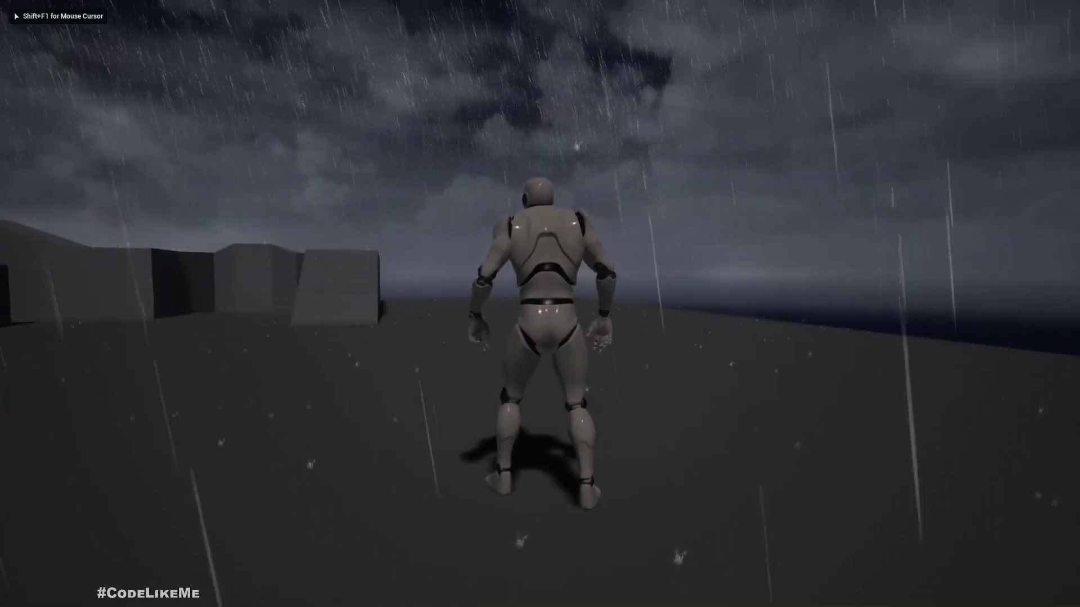
{"action": "key", "text": "w"}
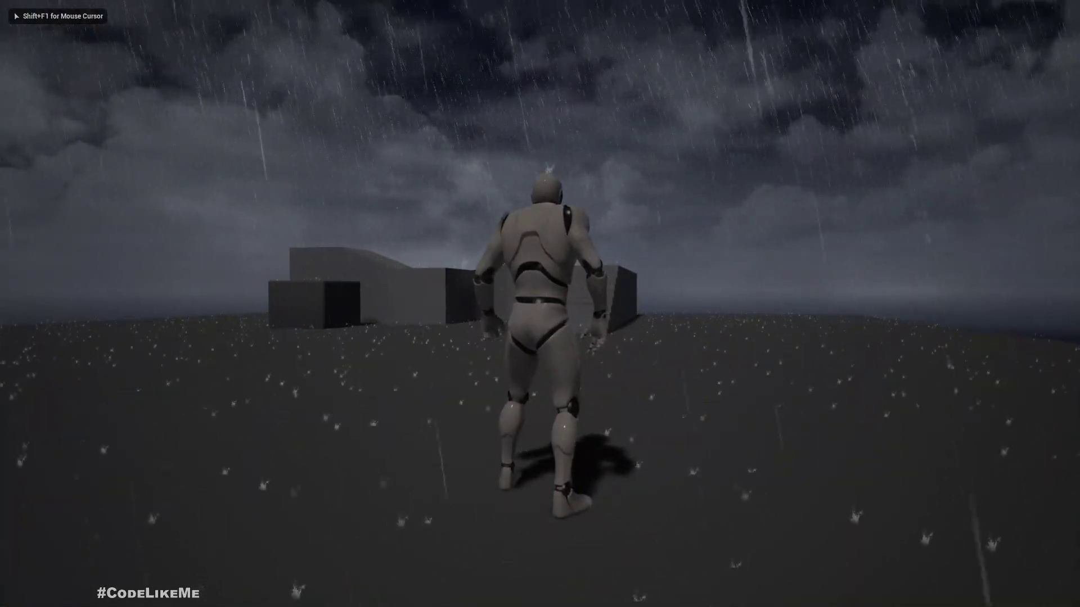
{"action": "key", "text": "d"}
{"action": "key", "text": "a"}
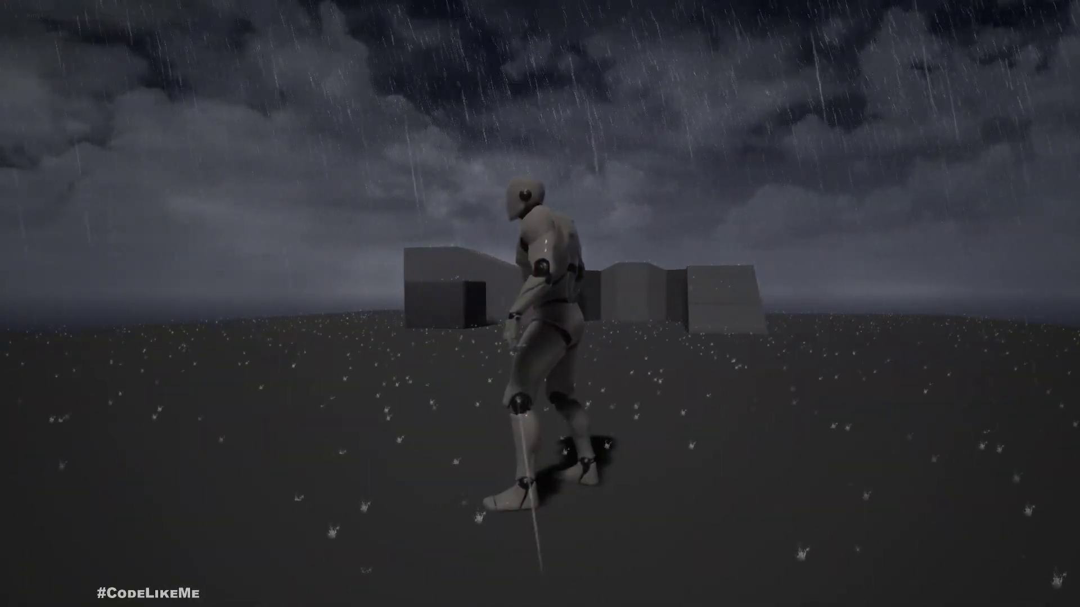
{"action": "key", "text": "a"}
{"action": "key", "text": "w"}
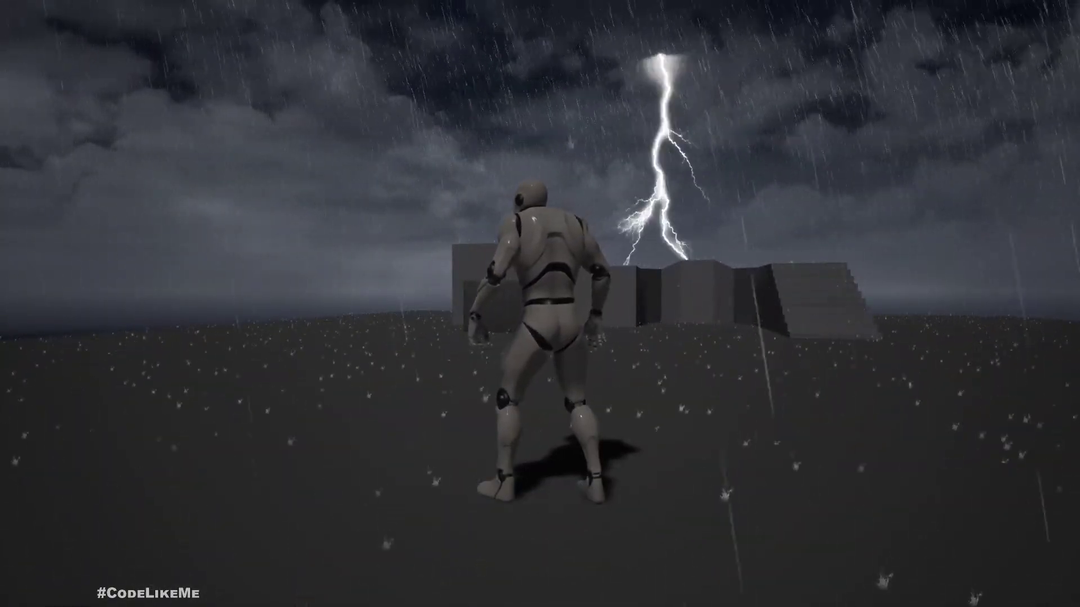
{"action": "key", "text": "d"}
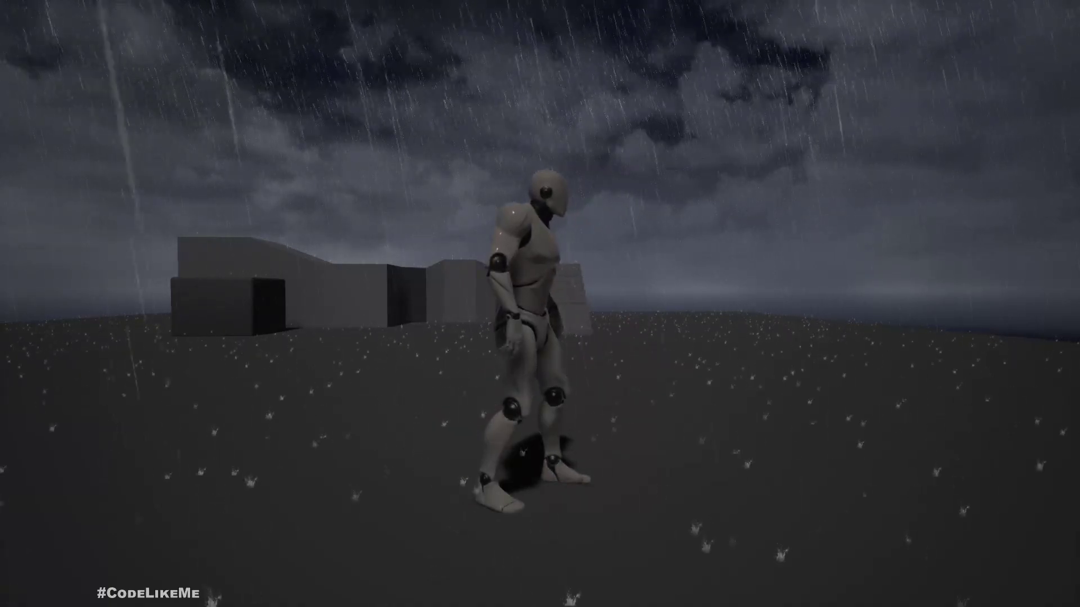
{"action": "key", "text": "s"}
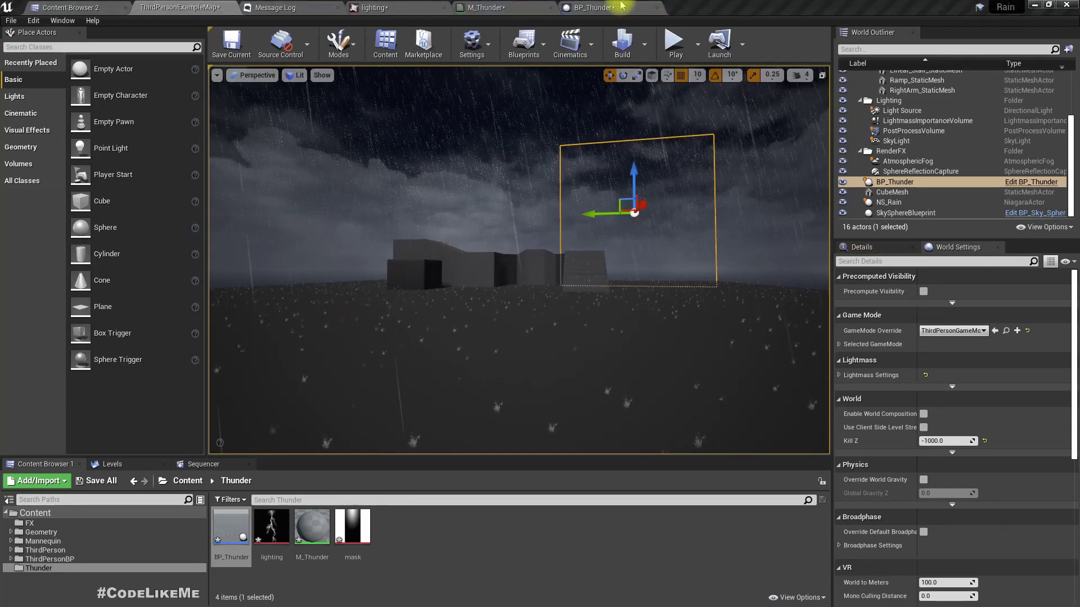
In mask.png, hide the lower bolt layer (Layer 0) and select and show Layer 1.
{"action": "key", "text": "alt+Tab"}
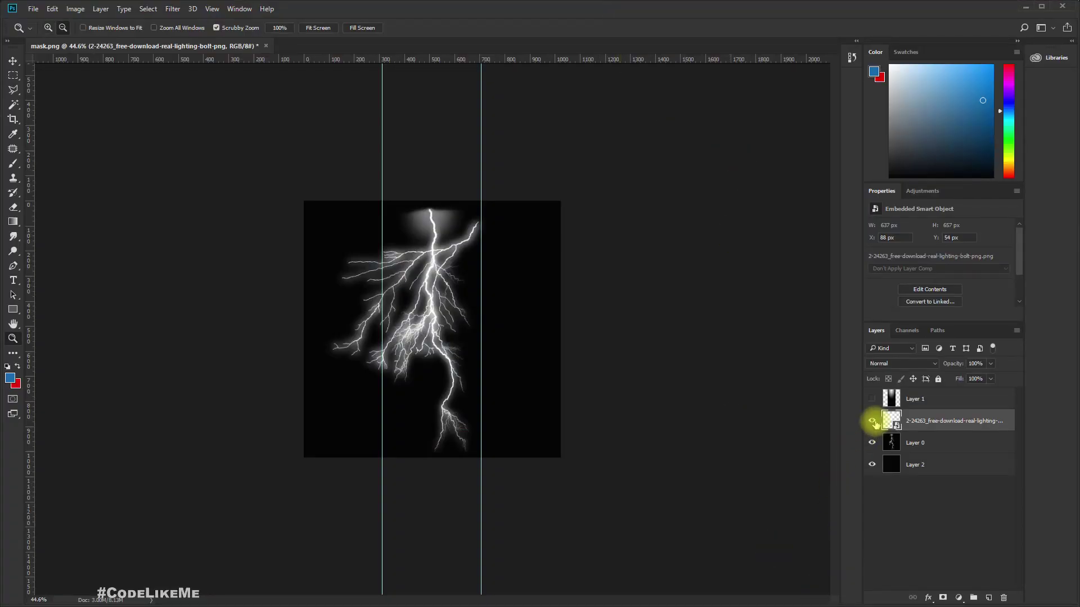
{"action": "left_click", "coordinate": [870, 443]}
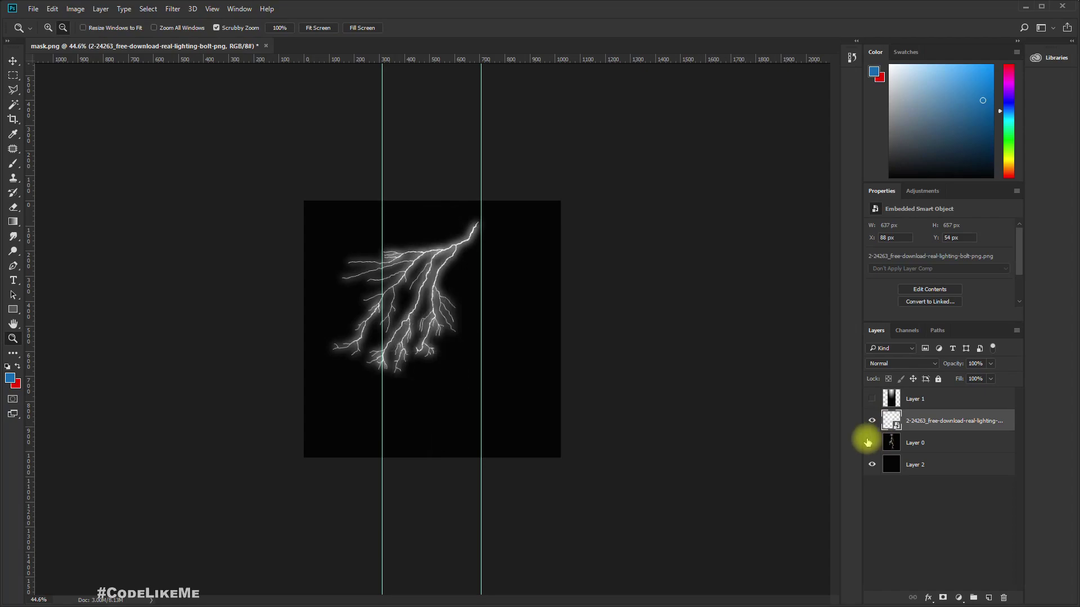
{"action": "left_click", "coordinate": [885, 401]}
{"action": "left_click", "coordinate": [872, 399]}
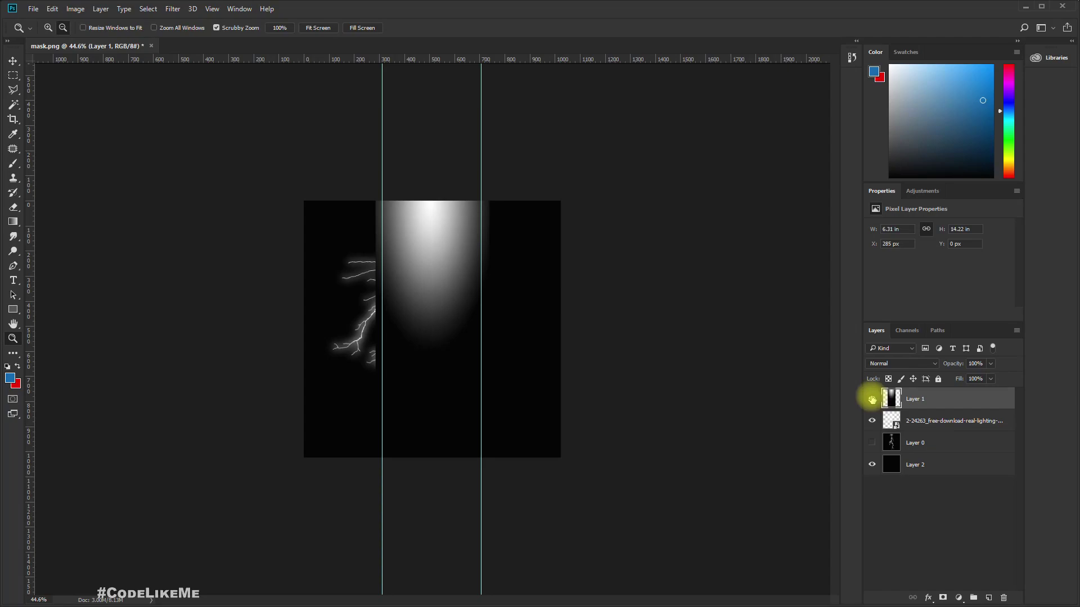
Free-transform Layer 1's white gradient to span the full canvas width.
{"action": "key", "text": "ctrl+t"}
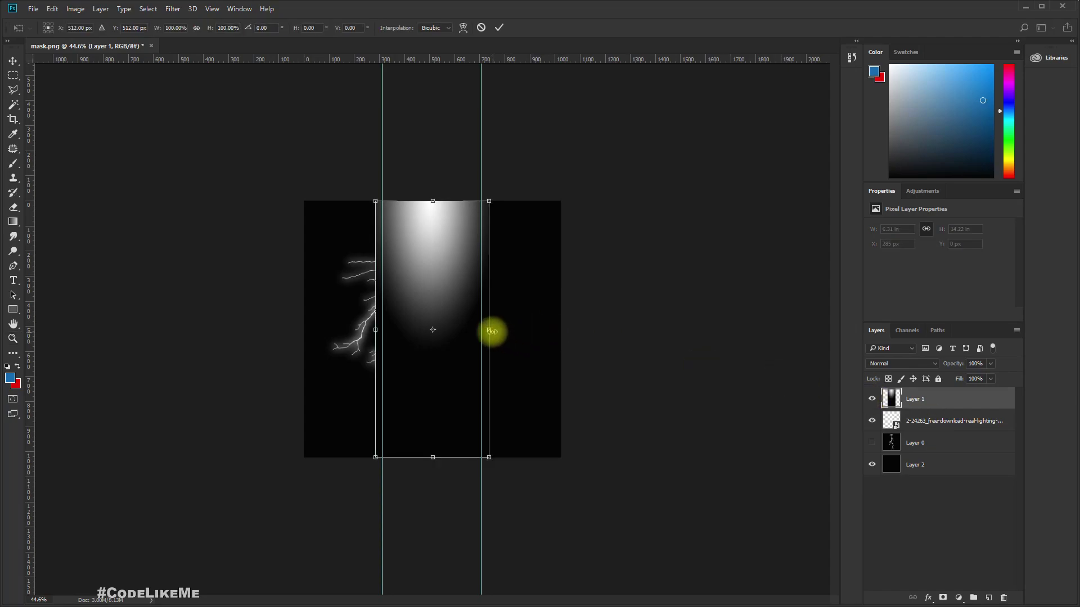
{"action": "left_click_drag", "start_coordinate": [490, 331], "coordinate": [562, 337], "text": "alt"}
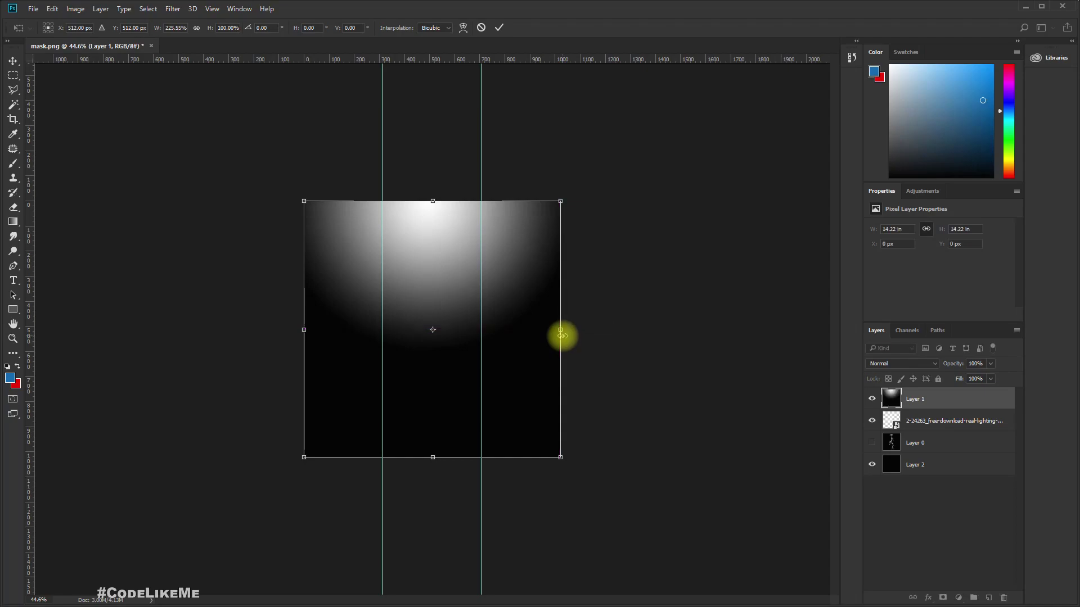
{"action": "key", "text": "Return"}
{"action": "key", "text": "z"}
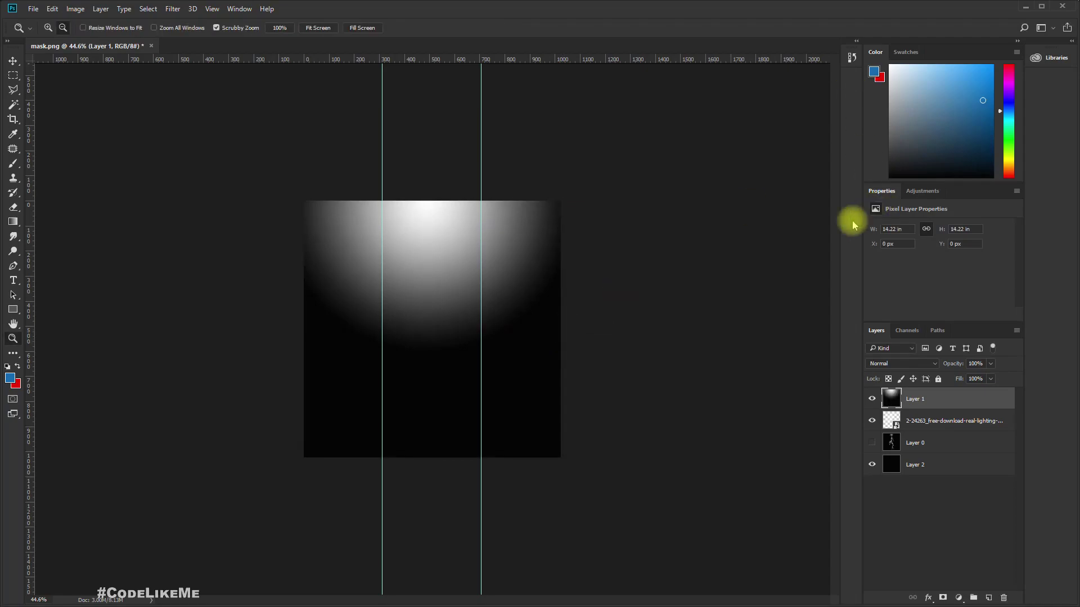
{"action": "key", "text": "ctrl+shift+s"}
Save the image as PNG over the existing mask.png.
{"action": "left_click", "coordinate": [93, 422]}
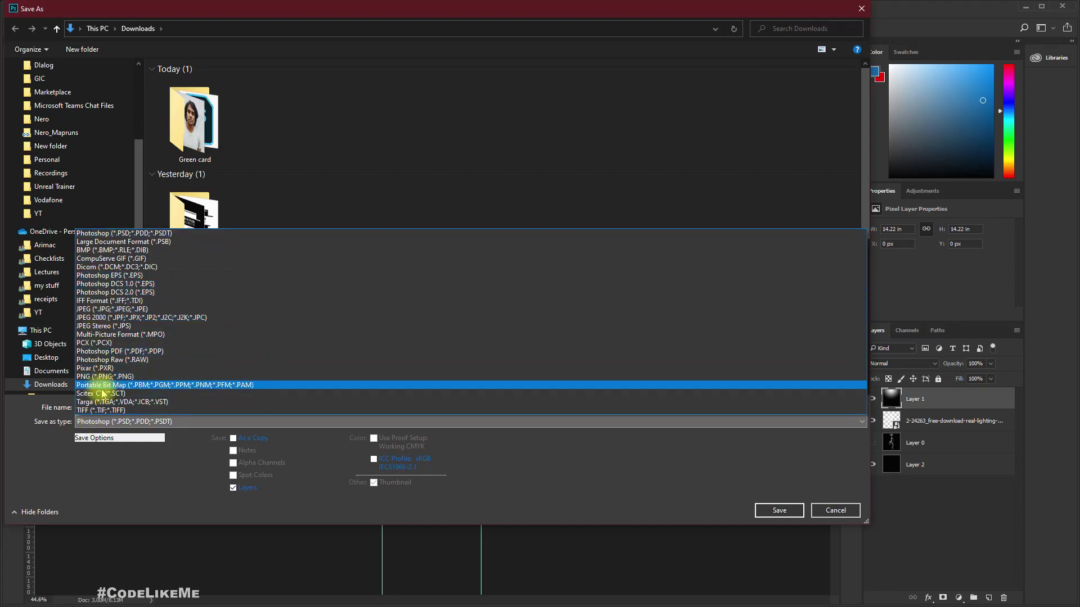
{"action": "left_click", "coordinate": [98, 376]}
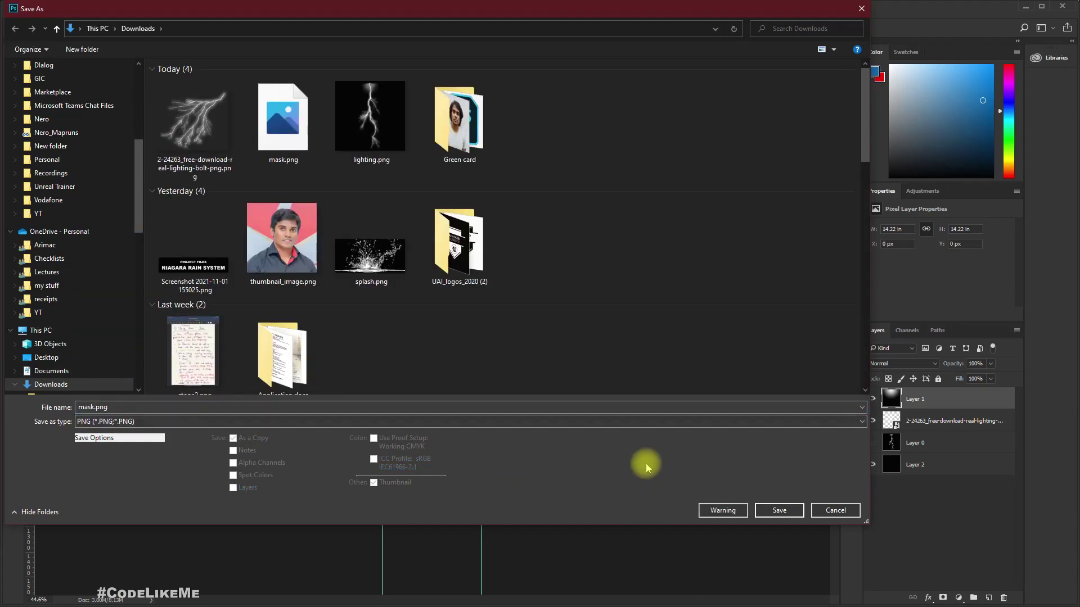
{"action": "key", "text": "Return"}
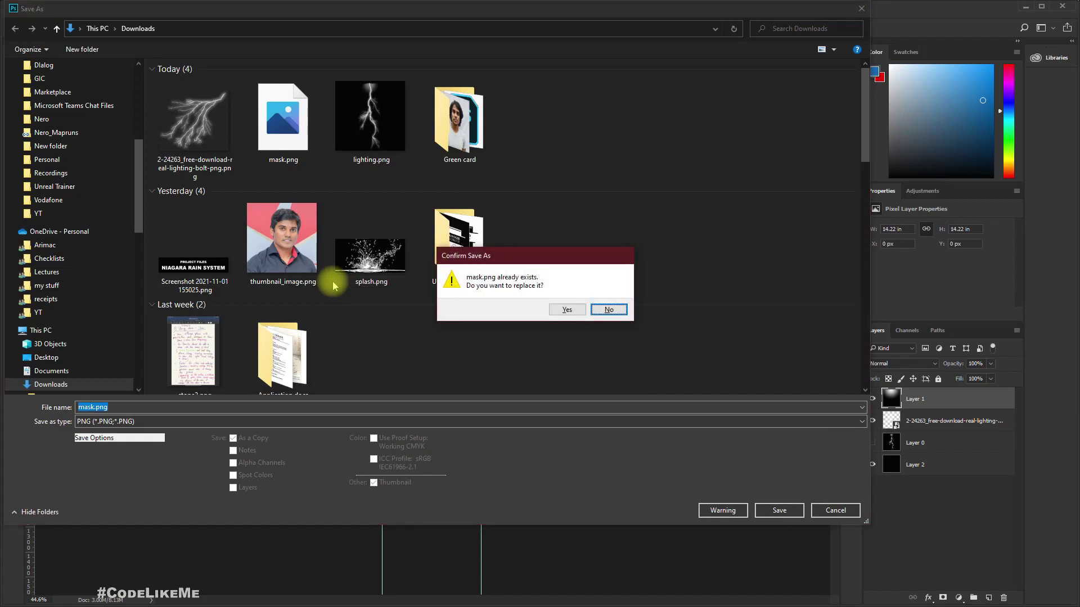
{"action": "key", "text": "Left"}
{"action": "key", "text": "Return"}
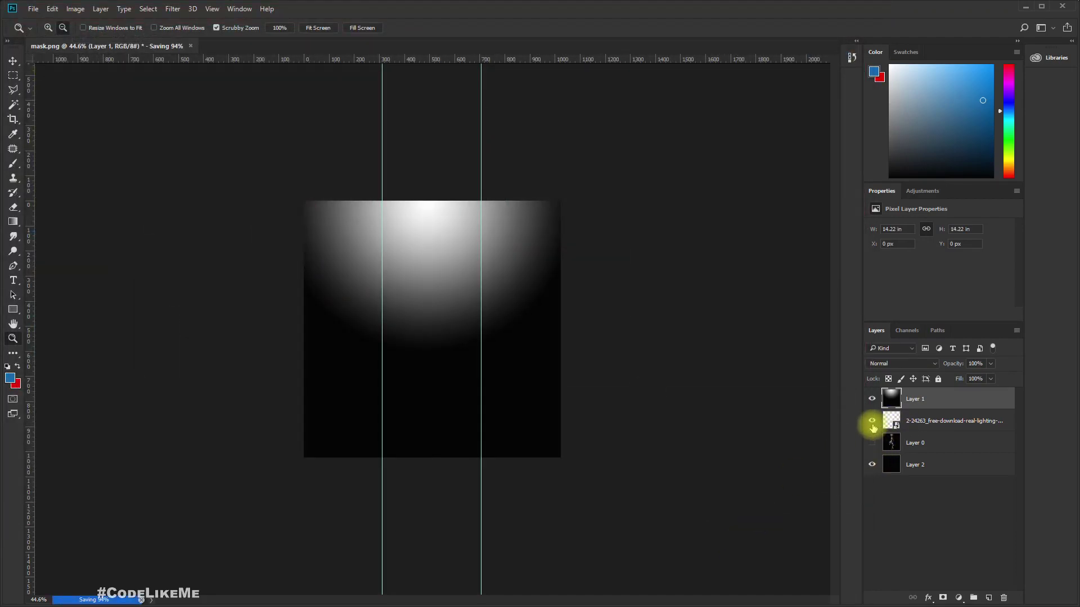
Hide the gradient layer and save the lightning-only image as lighting2.
{"action": "left_click", "coordinate": [871, 403]}
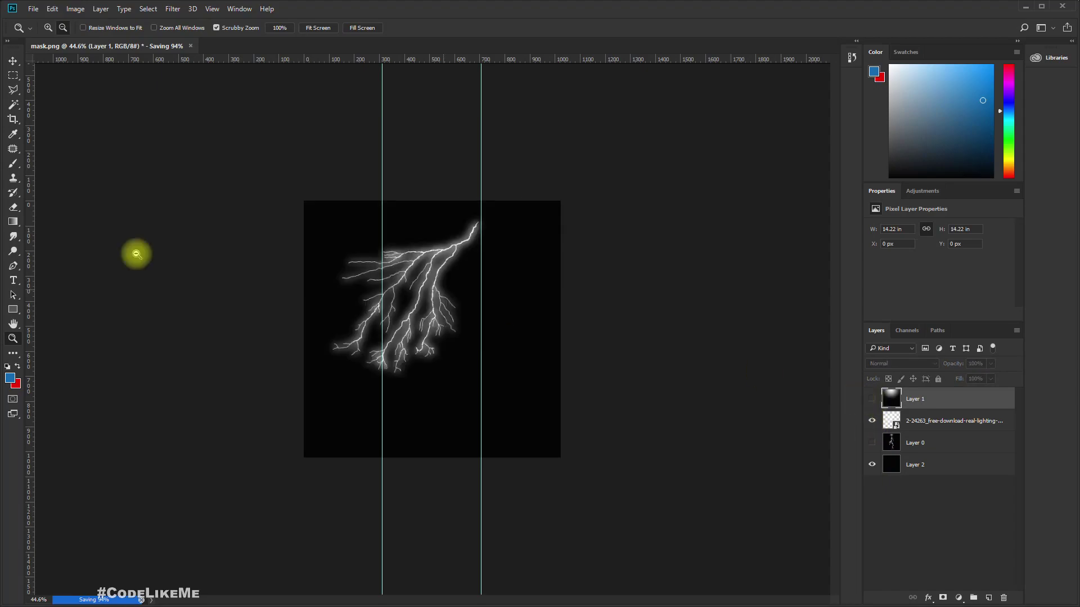
{"action": "key", "text": "ctrl+shift+s"}
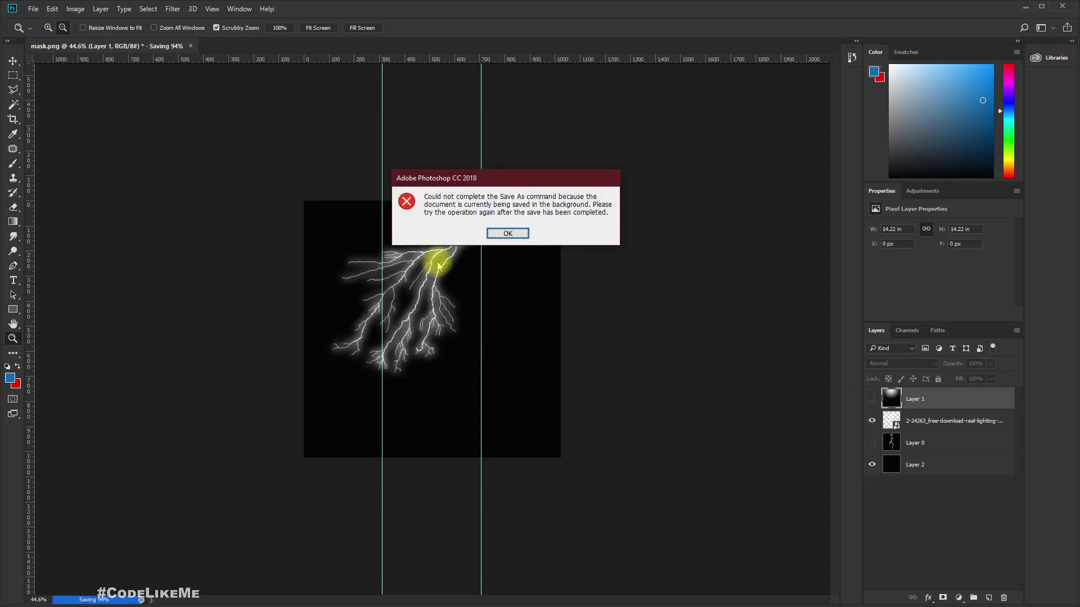
{"action": "left_click", "coordinate": [507, 233]}
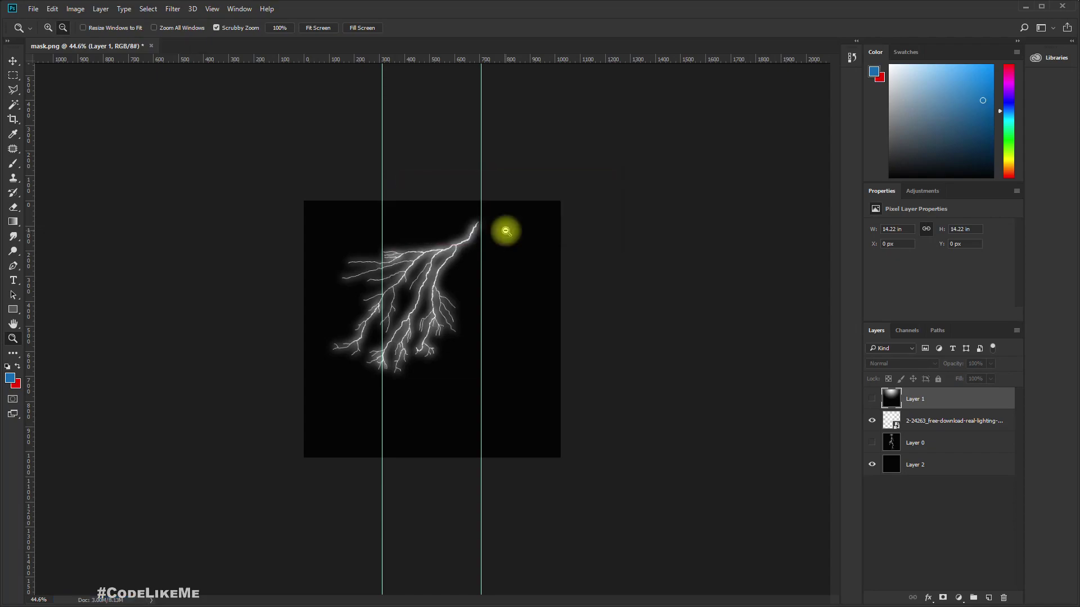
{"action": "key", "text": "ctrl+shift+s"}
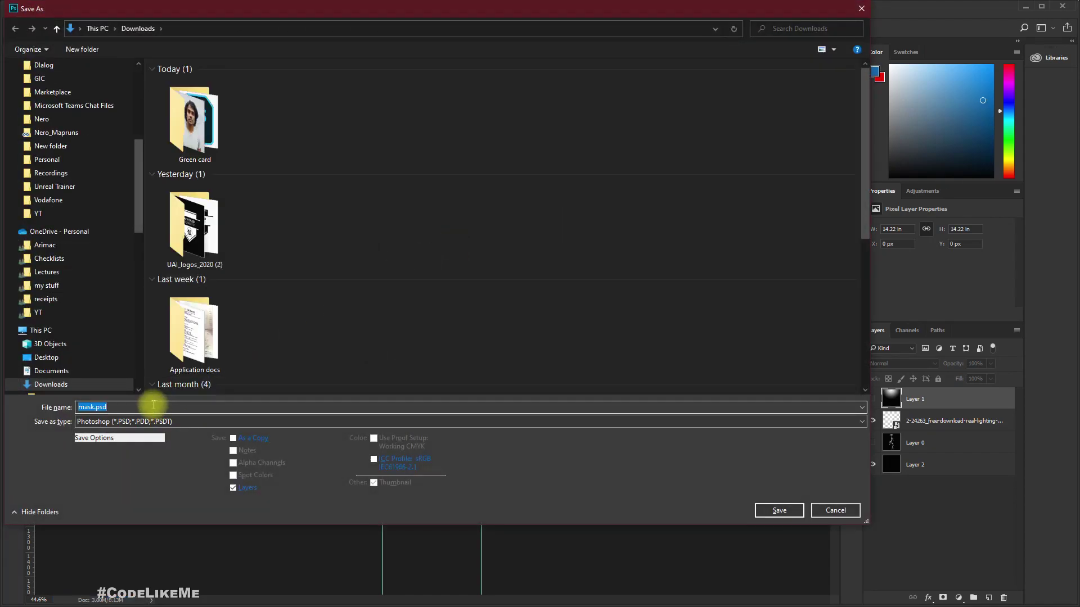
{"action": "type", "text": "li"}
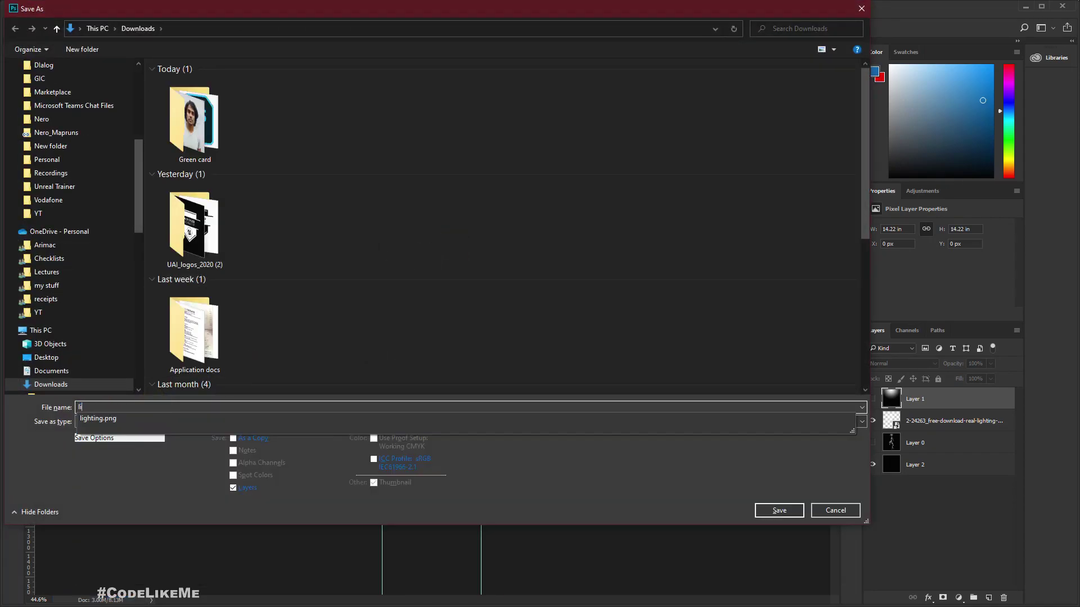
{"action": "type", "text": "g"}
{"action": "key", "text": "Down"}
{"action": "key", "text": "BackSpace"}
{"action": "key", "text": "BackSpace"}
{"action": "key", "text": "Return"}
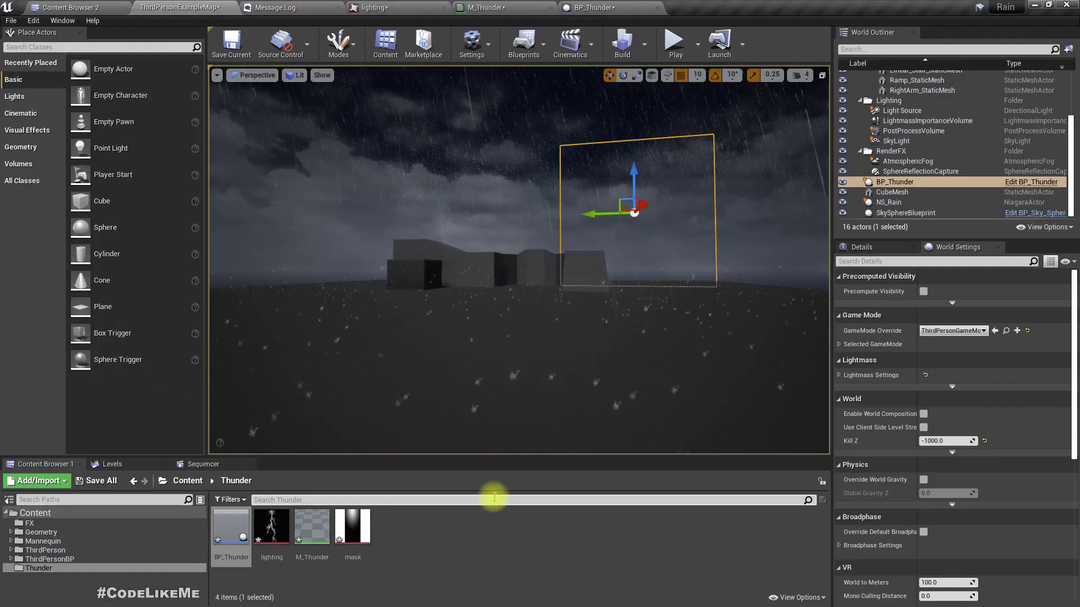
Reimport the updated mask texture from the Content Browser.
{"action": "right_click", "coordinate": [353, 531]}
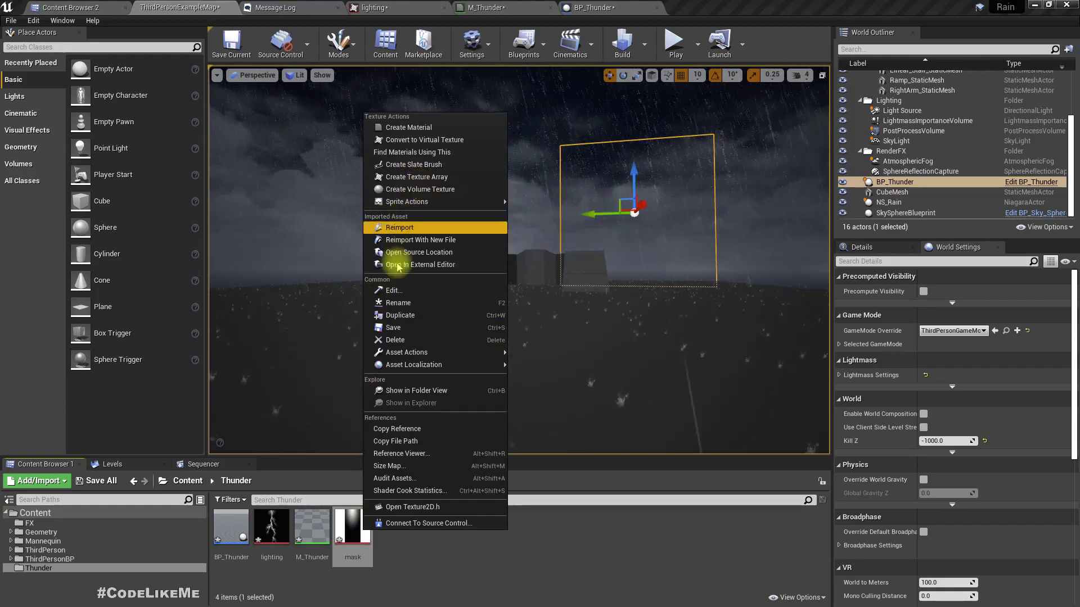
{"action": "left_click", "coordinate": [393, 227]}
{"action": "right_click_drag", "start_coordinate": [434, 387], "coordinate": [424, 366]}
Play-test the level again to check the rain and lightning, then stop.
{"action": "key", "text": "alt+p"}
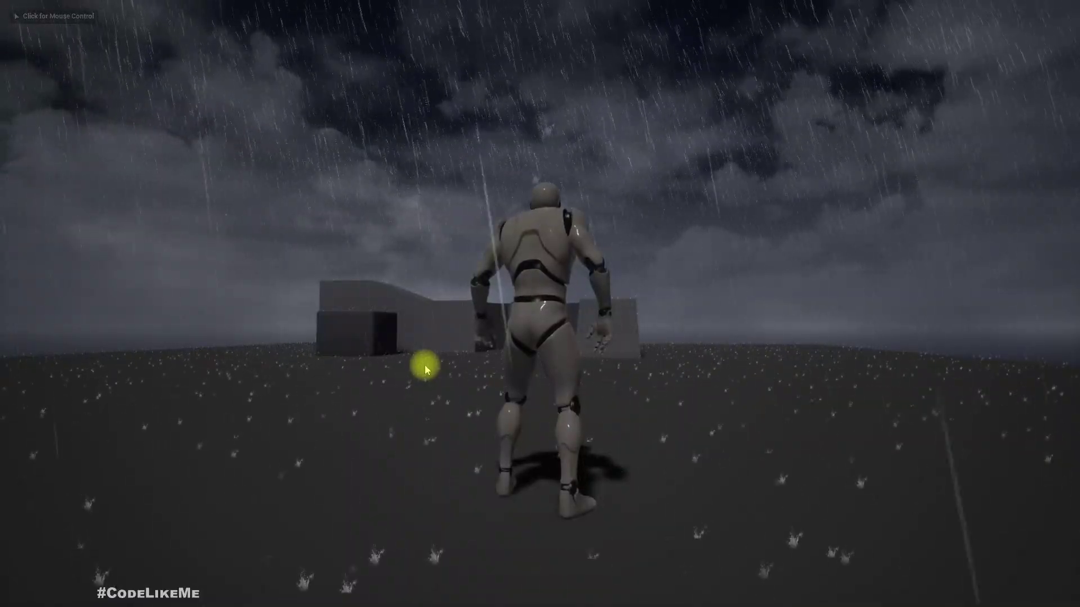
{"action": "left_click", "coordinate": [282, 405]}
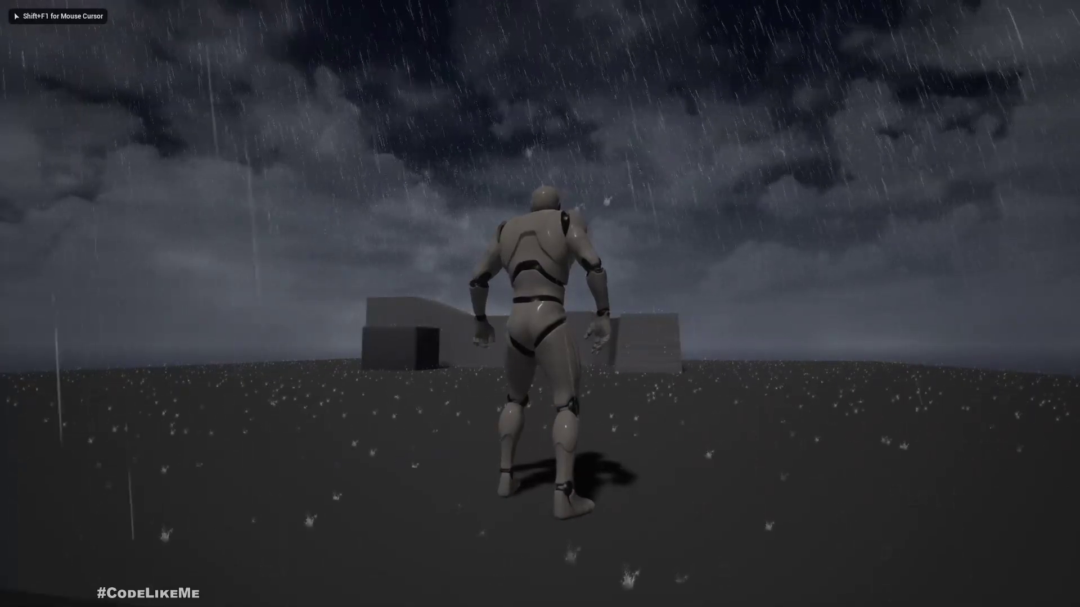
{"action": "key", "text": "Escape"}
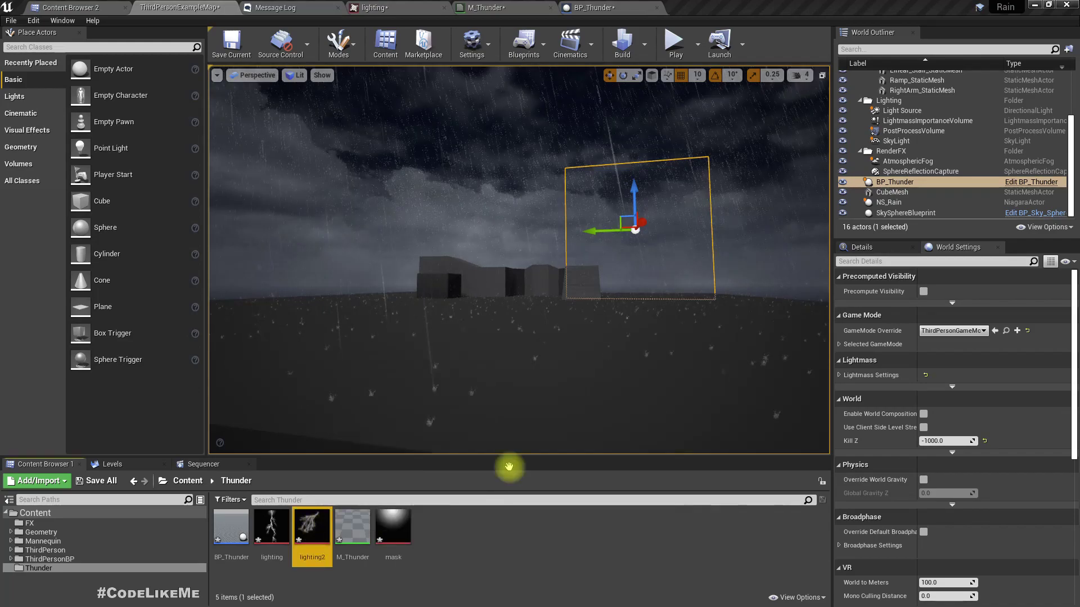
In M_Thunder, convert the lightning Texture Sample into a parameter named 'Thunder Texture' and apply.
{"action": "left_click", "coordinate": [514, 7]}
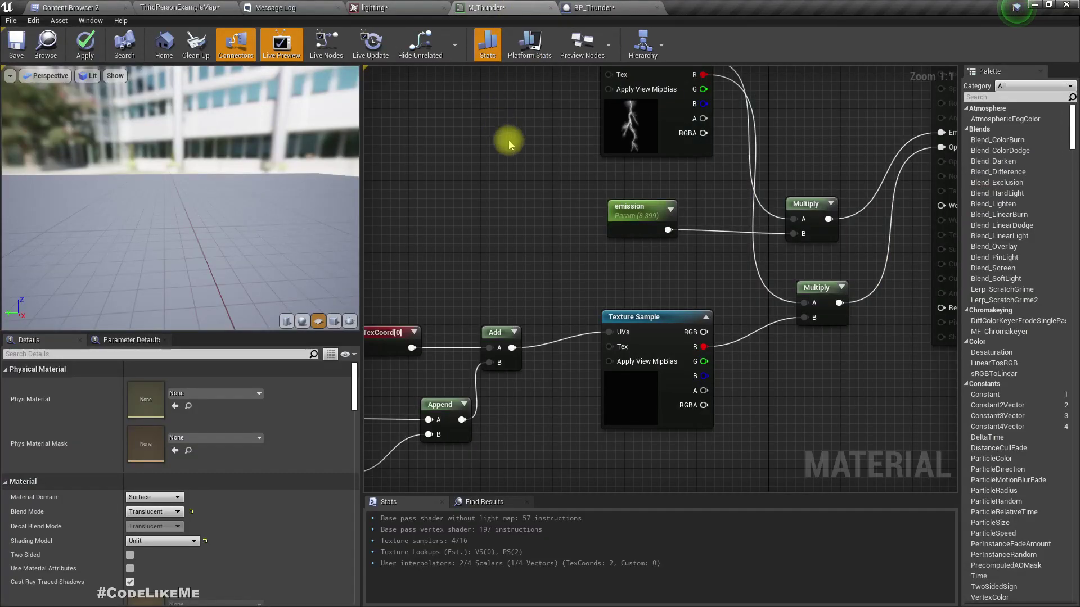
{"action": "right_click_drag", "start_coordinate": [508, 142], "coordinate": [514, 256]}
{"action": "right_click", "coordinate": [663, 241]}
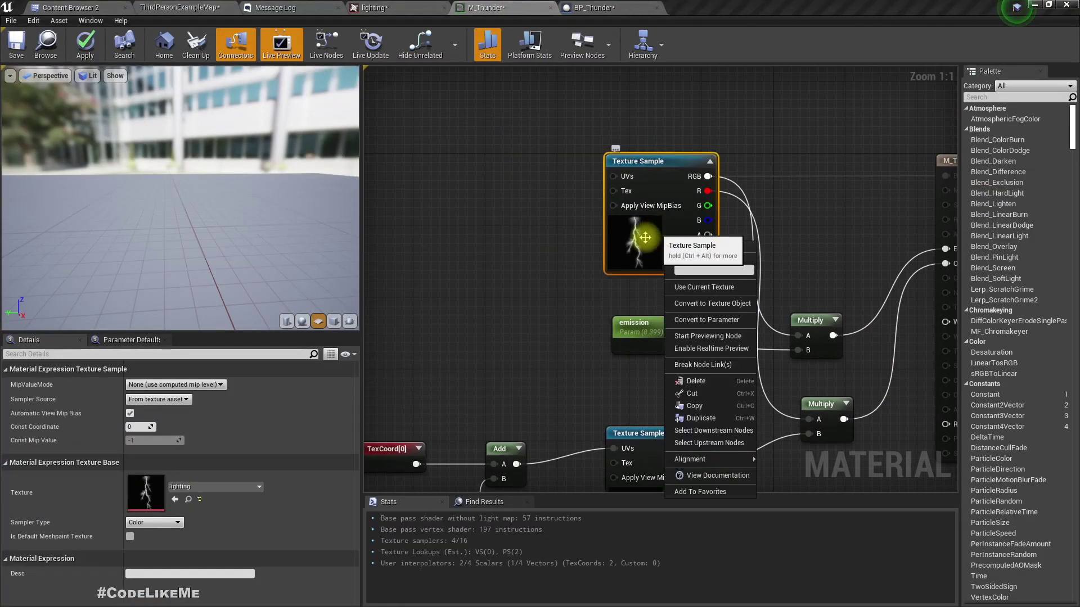
{"action": "left_click", "coordinate": [726, 326]}
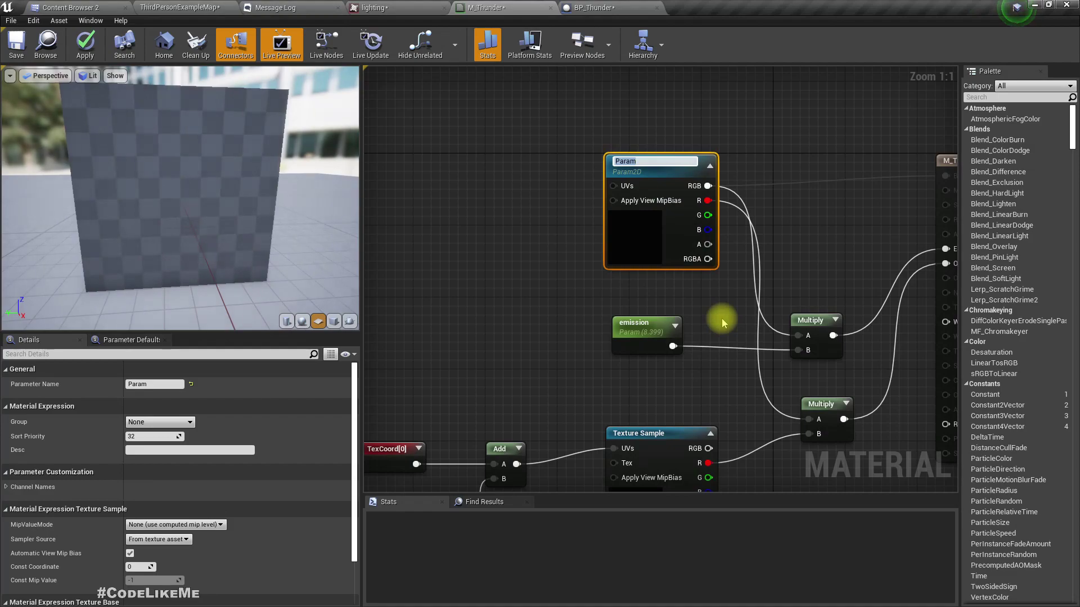
{"action": "type", "text": "Thu"}
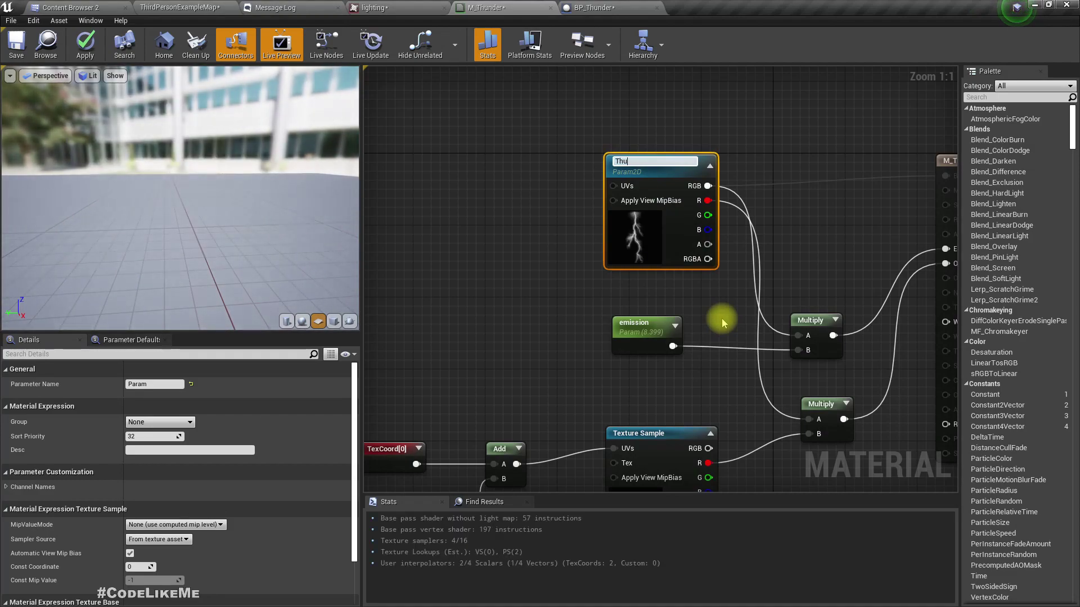
{"action": "type", "text": "nder Texture"}
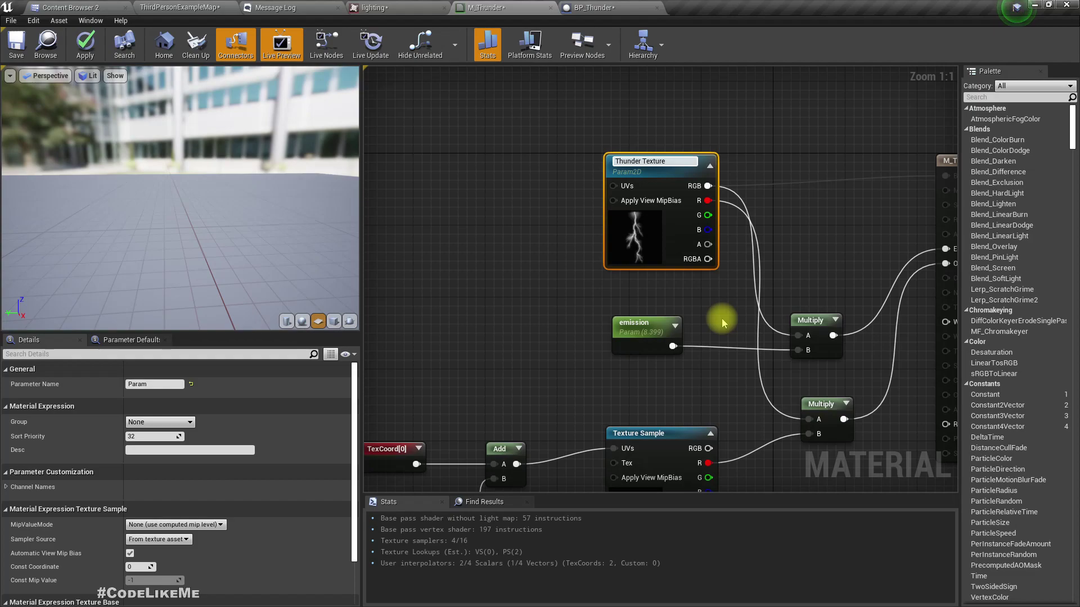
{"action": "key", "text": "Return"}
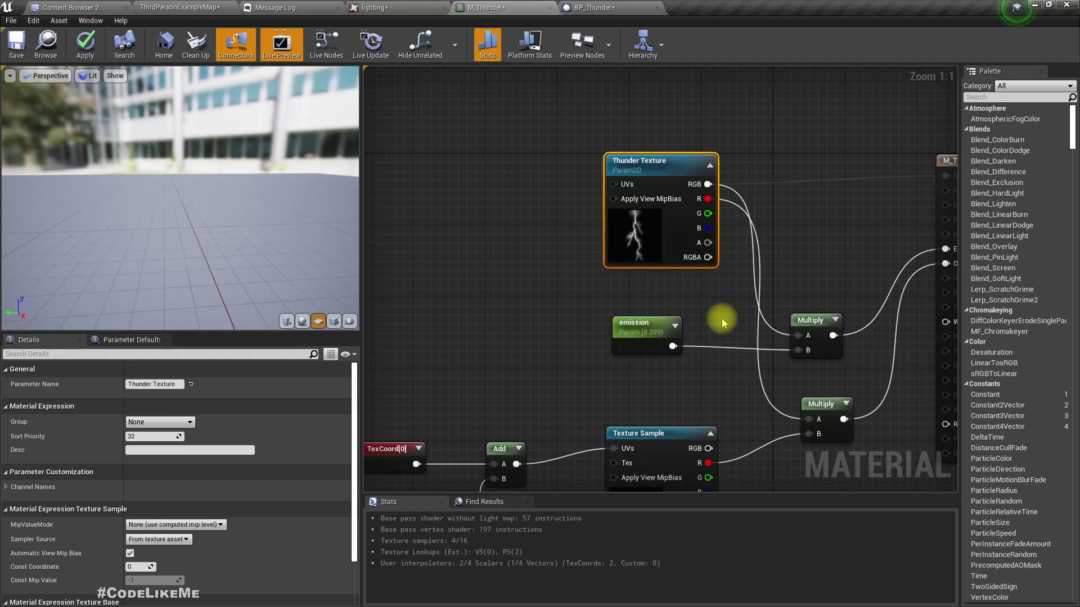
{"action": "left_click", "coordinate": [85, 44]}
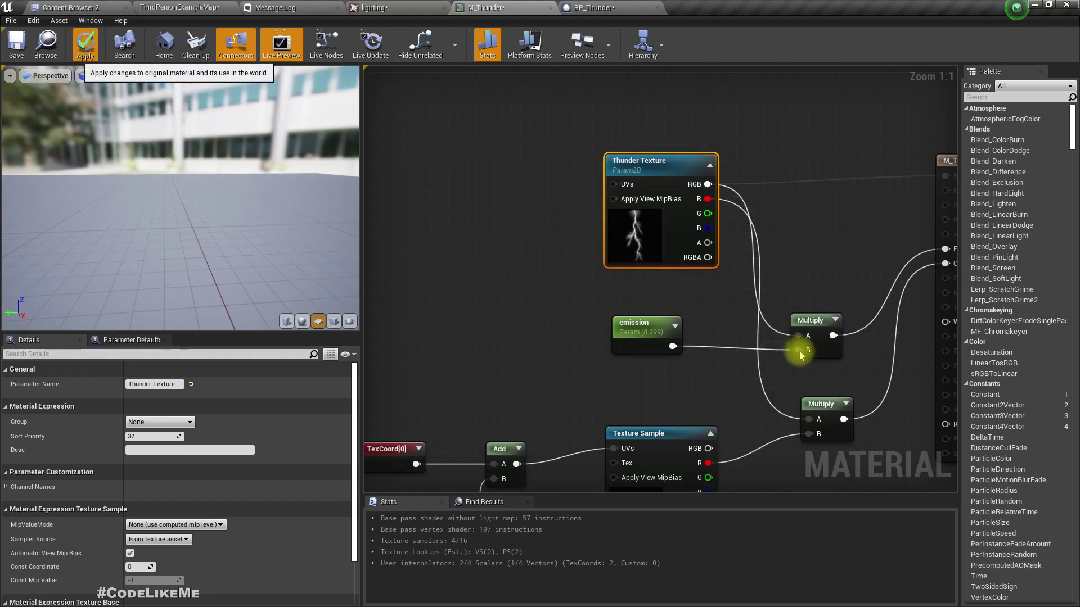
In BP_Thunder, frame the Strike and ReLocate nodes in the main Event Graph.
{"action": "left_click", "coordinate": [618, 7]}
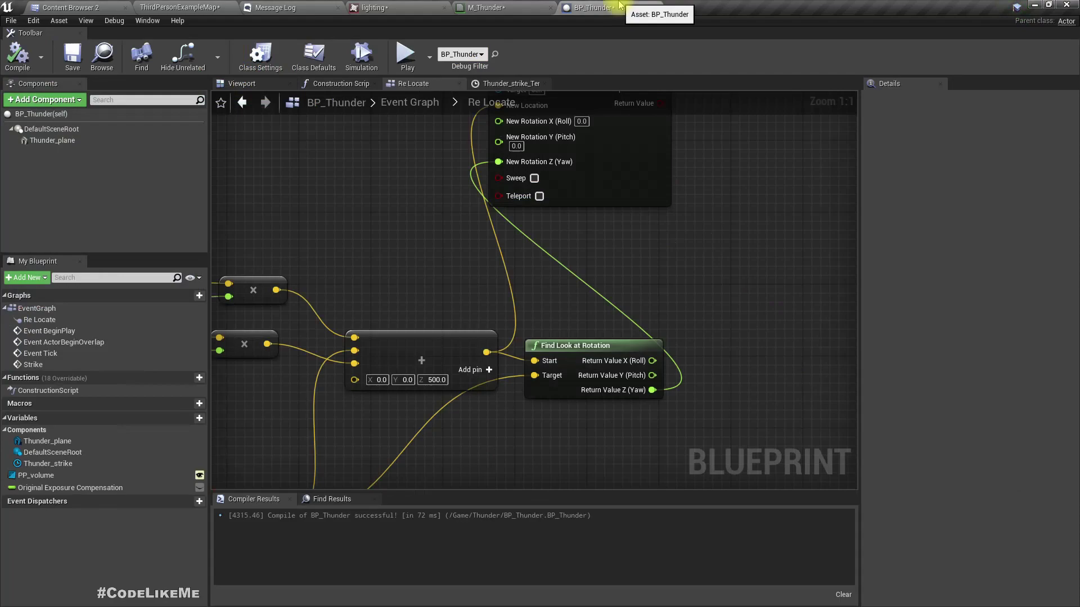
{"action": "scroll", "coordinate": [514, 344], "scroll_direction": "down", "scroll_amount": 2}
{"action": "scroll", "coordinate": [429, 265], "scroll_direction": "down", "scroll_amount": 2}
{"action": "right_click_drag", "start_coordinate": [559, 272], "coordinate": [601, 304]}
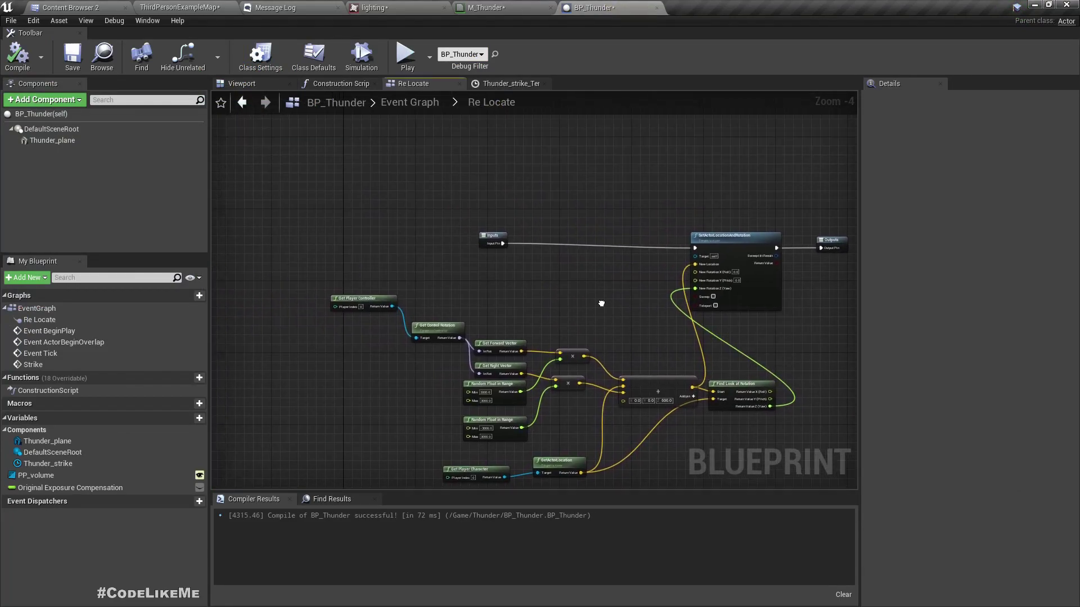
{"action": "left_click", "coordinate": [420, 104]}
{"action": "right_click_drag", "start_coordinate": [455, 311], "coordinate": [827, 302]}
{"action": "scroll", "coordinate": [515, 354], "scroll_direction": "up", "scroll_amount": 3}
Place a Thunder Plane reference and search its actions for 'set texture'.
{"action": "left_click", "coordinate": [431, 297]}
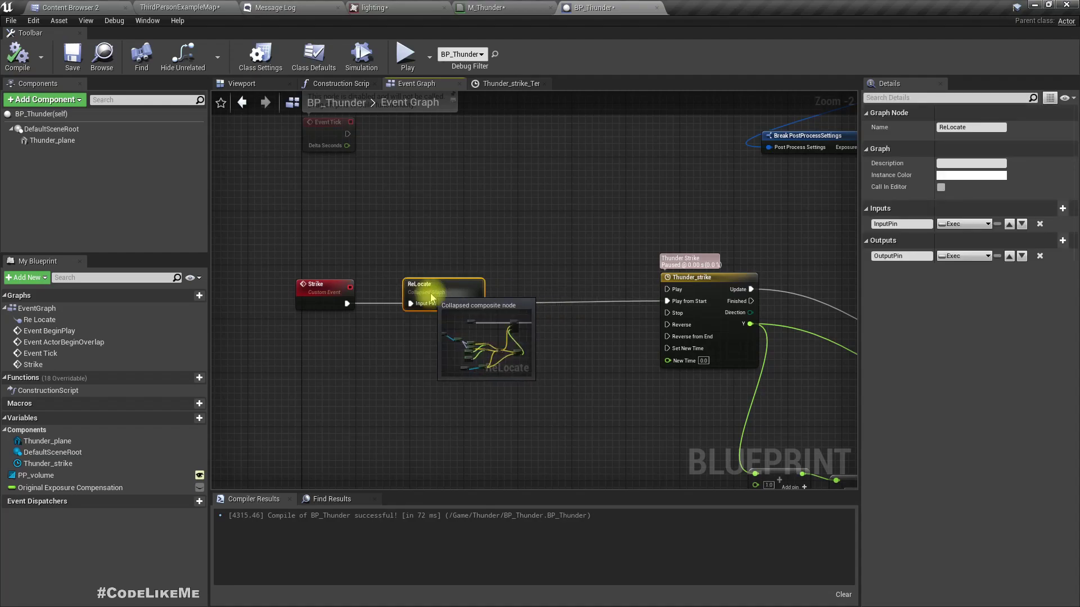
{"action": "right_click_drag", "start_coordinate": [588, 391], "coordinate": [517, 311]}
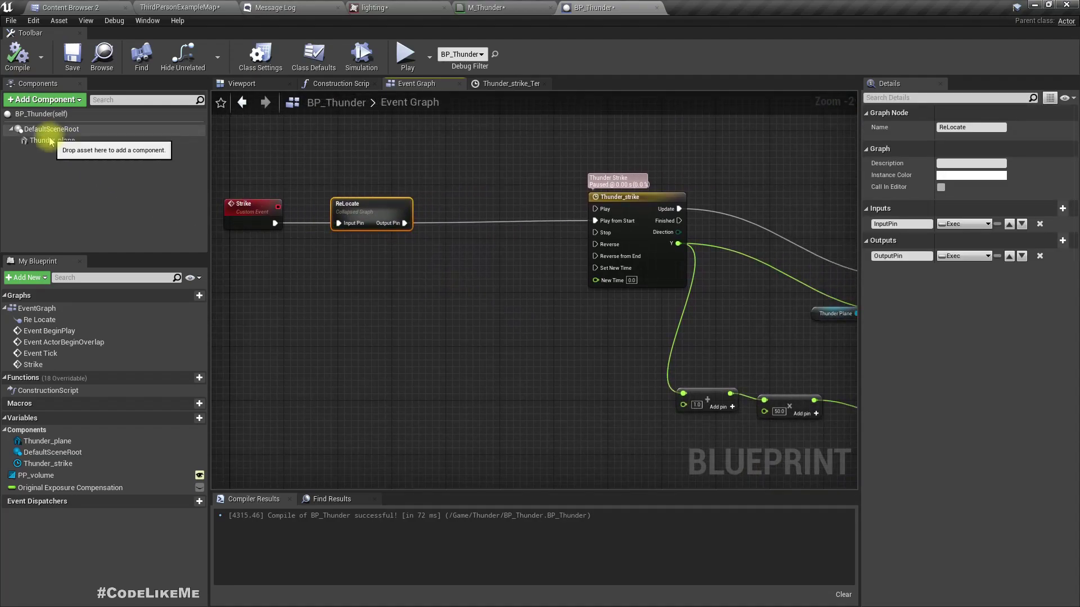
{"action": "left_click_drag", "start_coordinate": [50, 140], "coordinate": [403, 305]}
{"action": "type", "text": "set"}
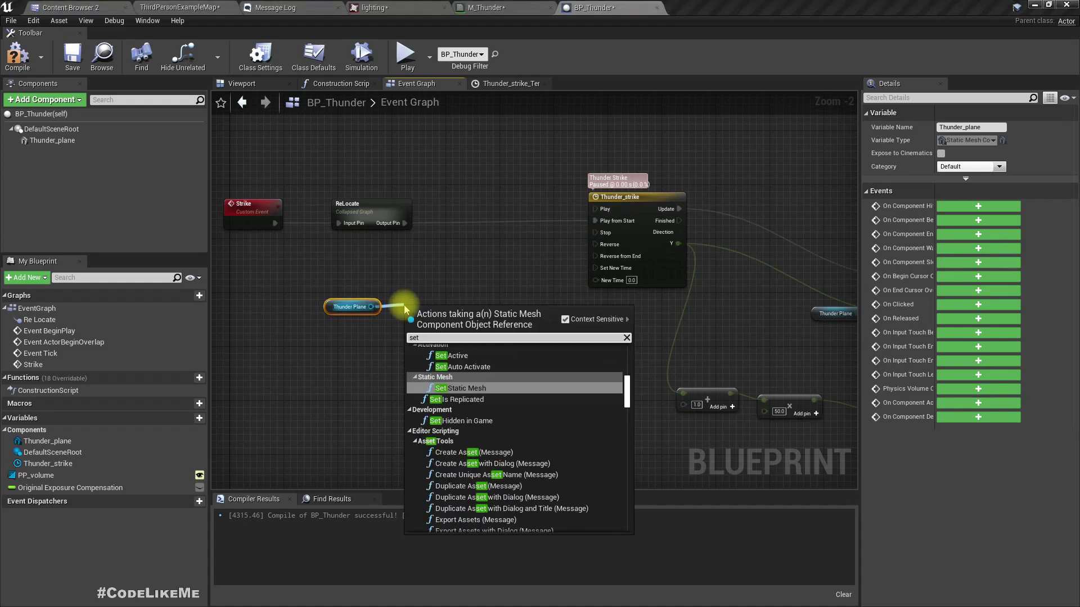
{"action": "type", "text": " para"}
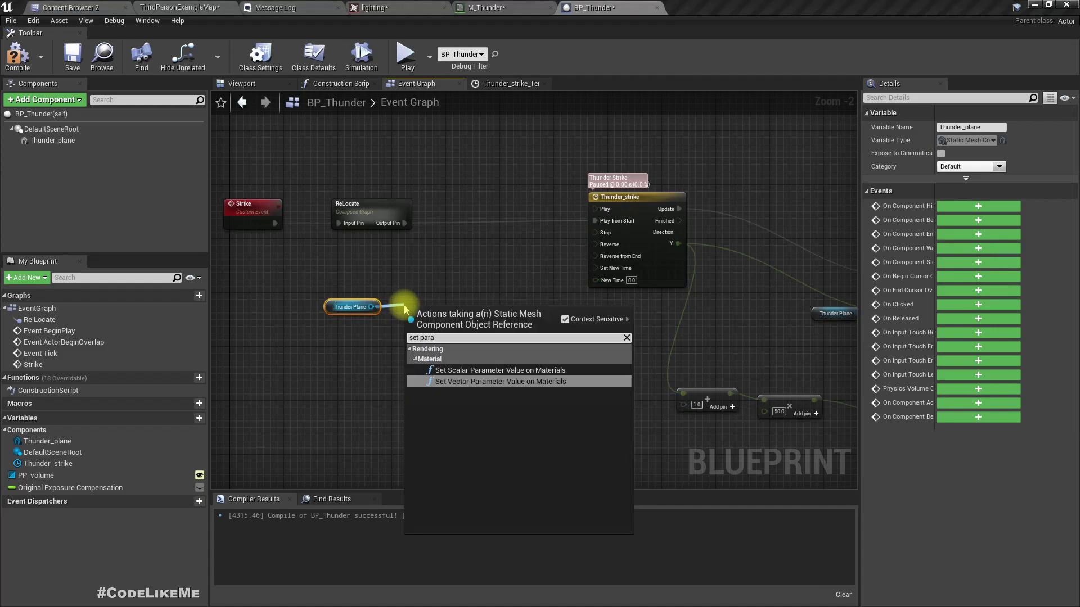
{"action": "key", "text": "BackSpace"}
{"action": "key", "text": "BackSpace"}
{"action": "key", "text": "BackSpace"}
{"action": "key", "text": "BackSpace"}
{"action": "key", "text": "BackSpace"}
{"action": "type", "text": "textur"}
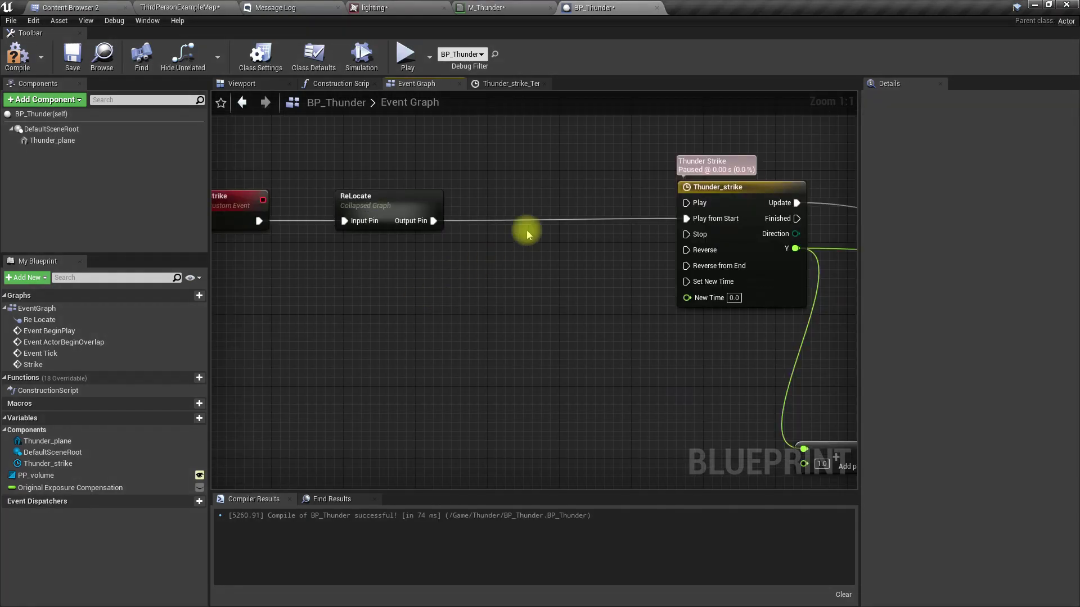
Add a reroute between ReLocate and Thunder_strike and collapse it into a 'Change Texture' node.
{"action": "double_click", "coordinate": [526, 220]}
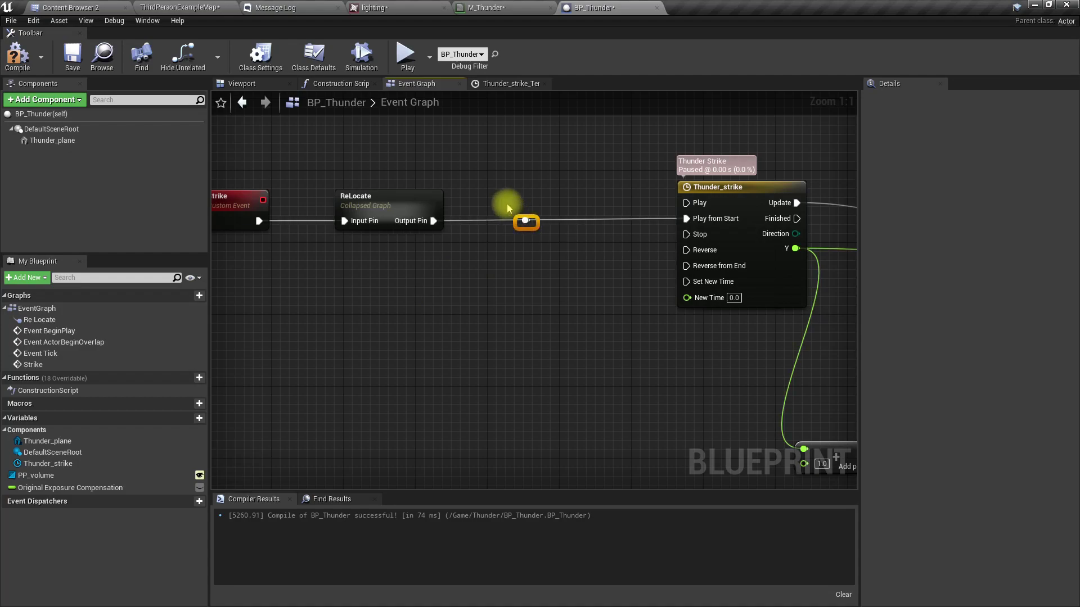
{"action": "right_click", "coordinate": [534, 223]}
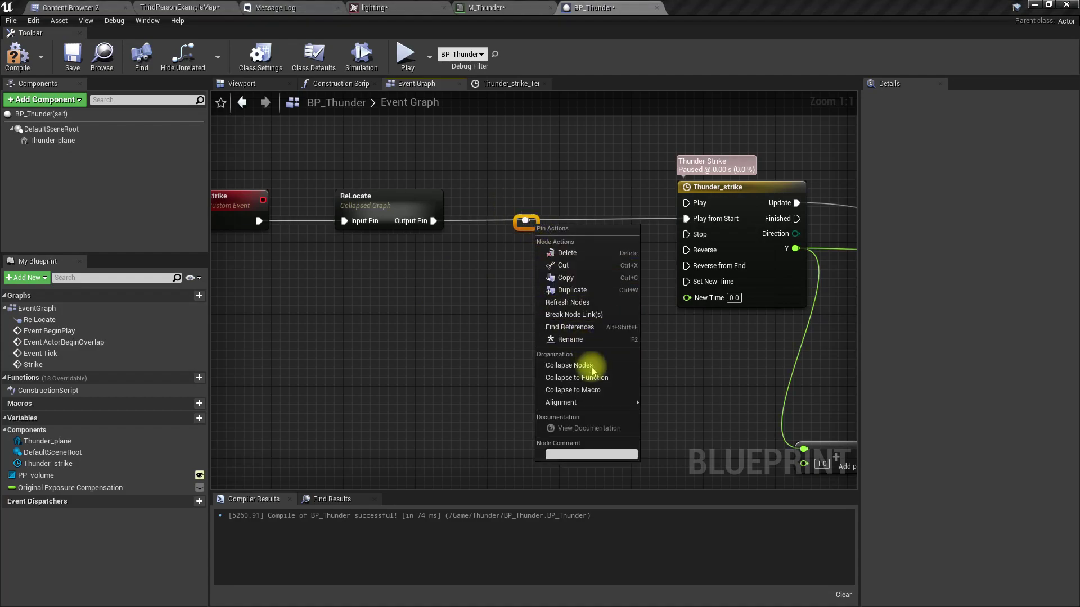
{"action": "left_click", "coordinate": [577, 366]}
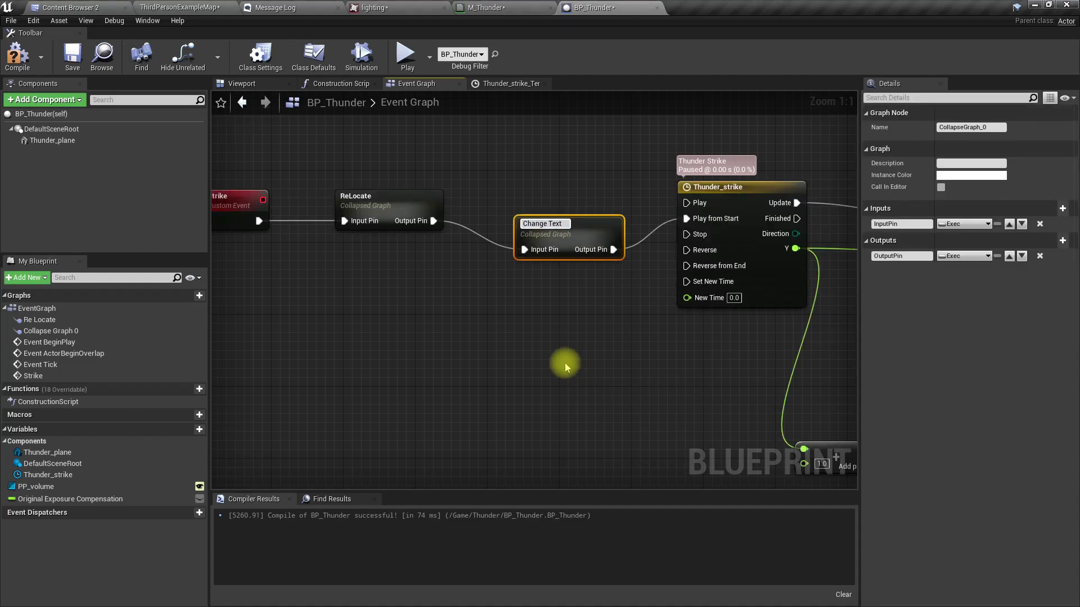
{"action": "key", "text": "Return"}
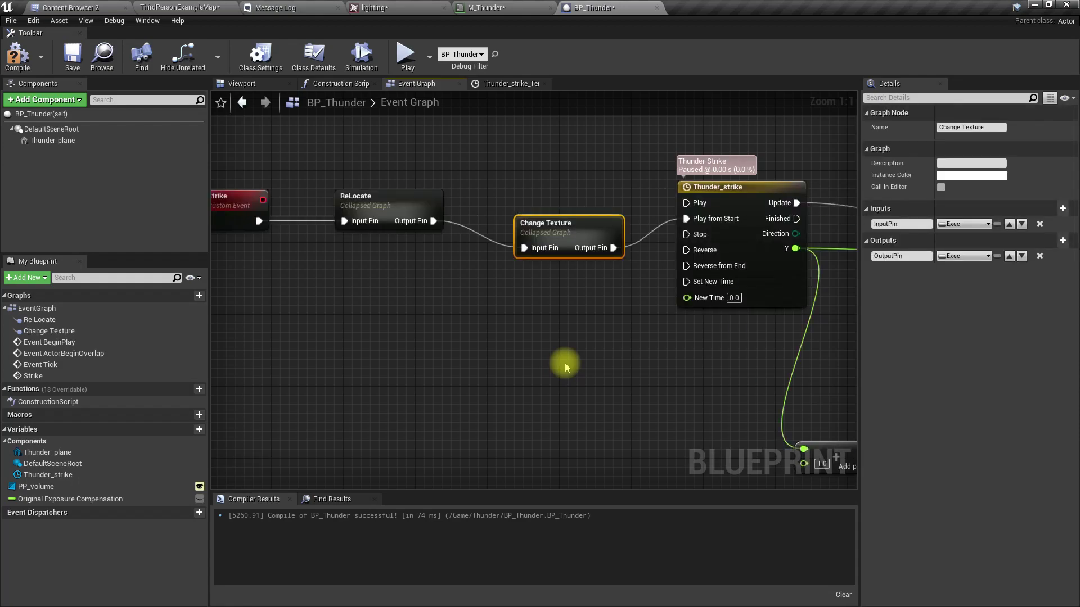
{"action": "left_click_drag", "start_coordinate": [585, 229], "coordinate": [576, 202]}
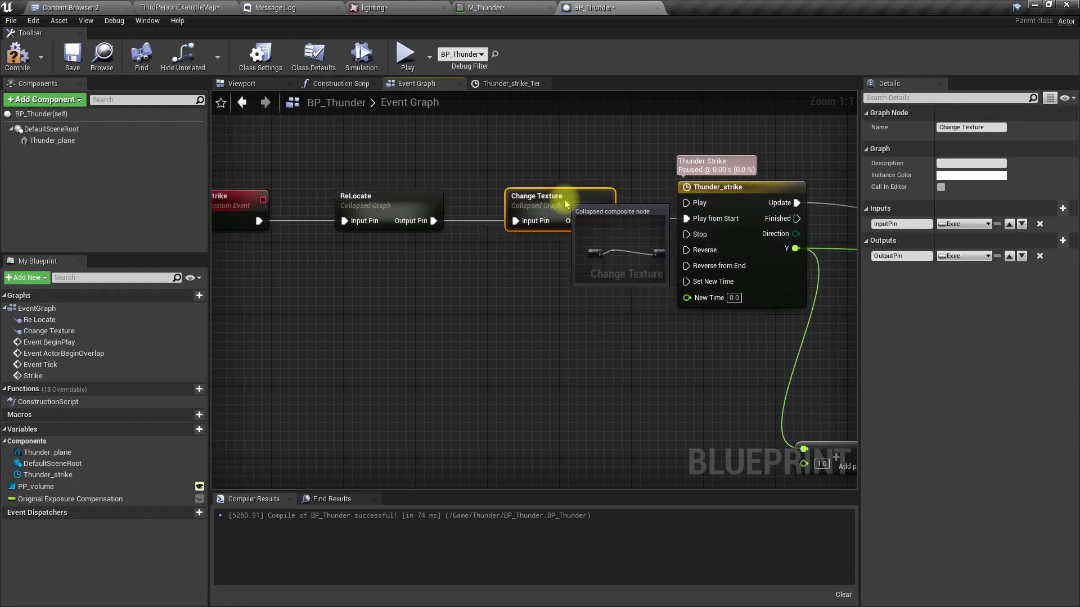
Inside Change Texture, add a Create Dynamic Material Instance node from a Thunder Plane reference.
{"action": "double_click", "coordinate": [554, 210]}
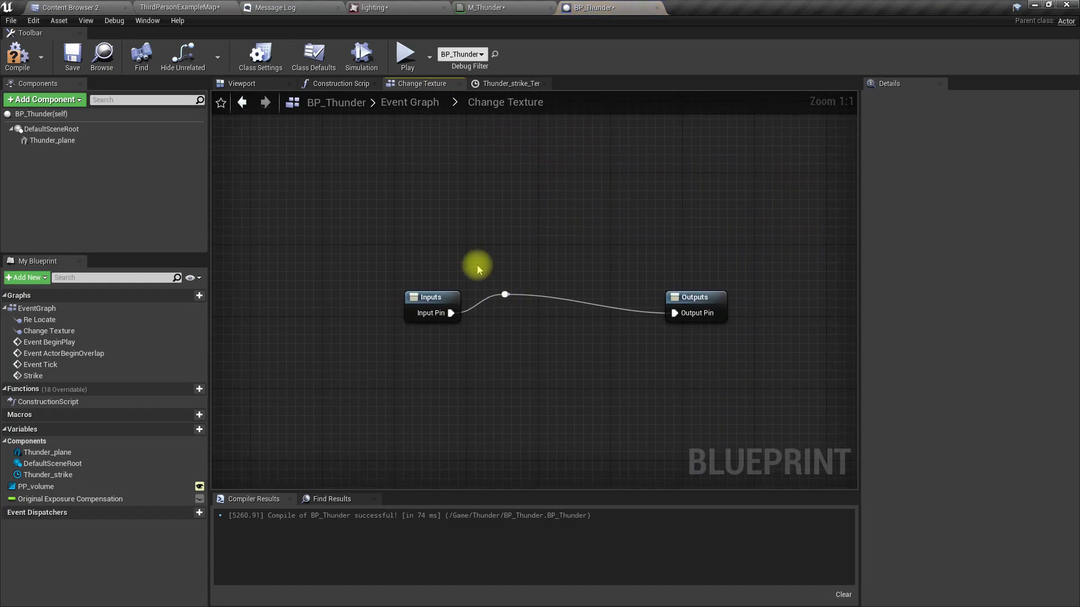
{"action": "left_click", "coordinate": [505, 296]}
{"action": "left_click_drag", "start_coordinate": [392, 302], "coordinate": [275, 285]}
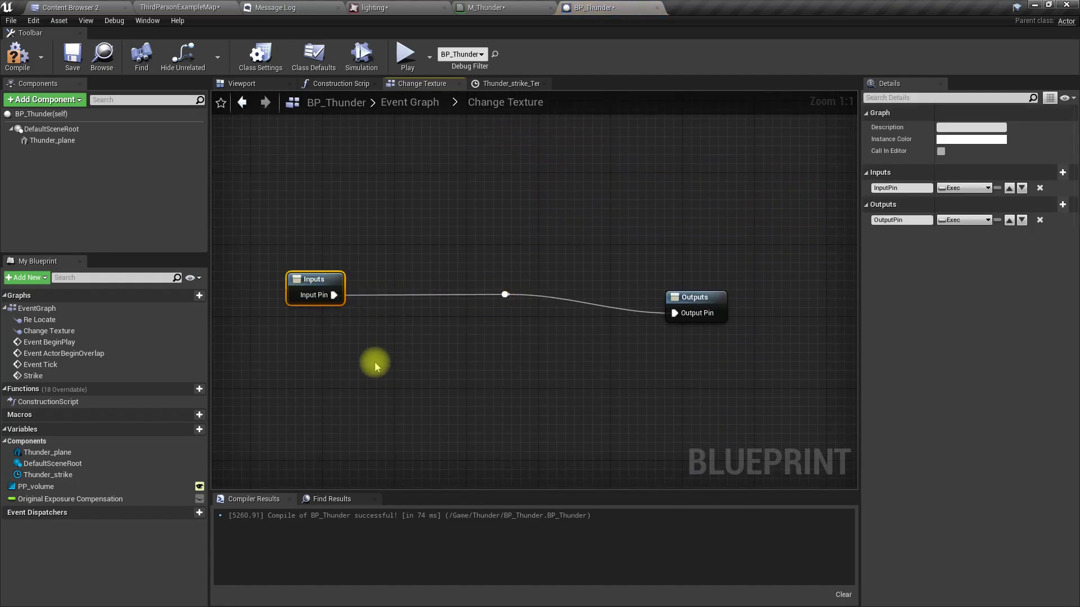
{"action": "left_click_drag", "start_coordinate": [50, 140], "coordinate": [405, 437]}
{"action": "type", "text": "c"}
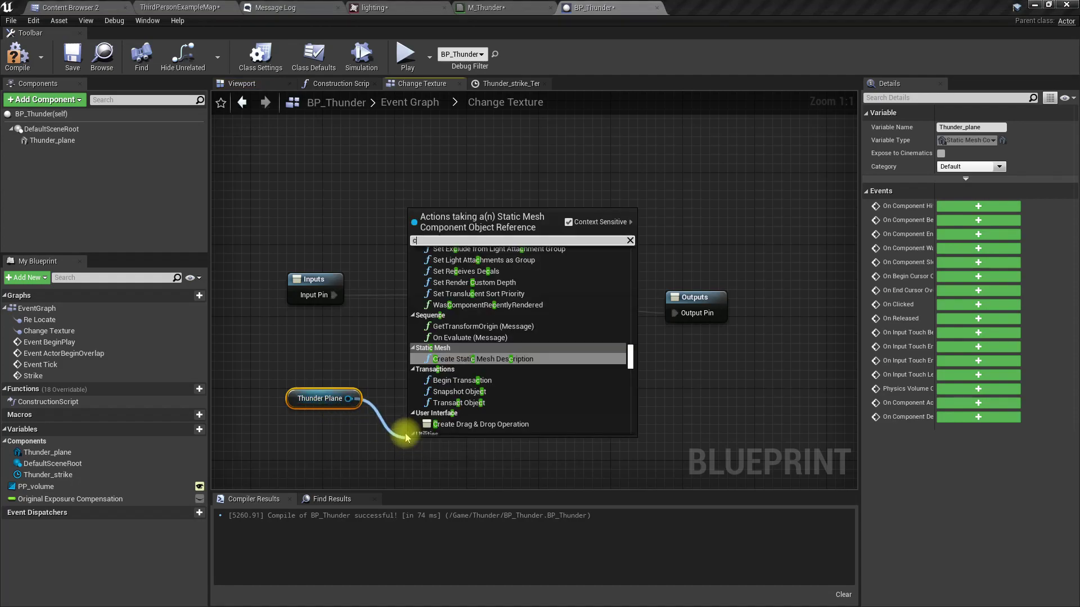
{"action": "type", "text": "reate dyna"}
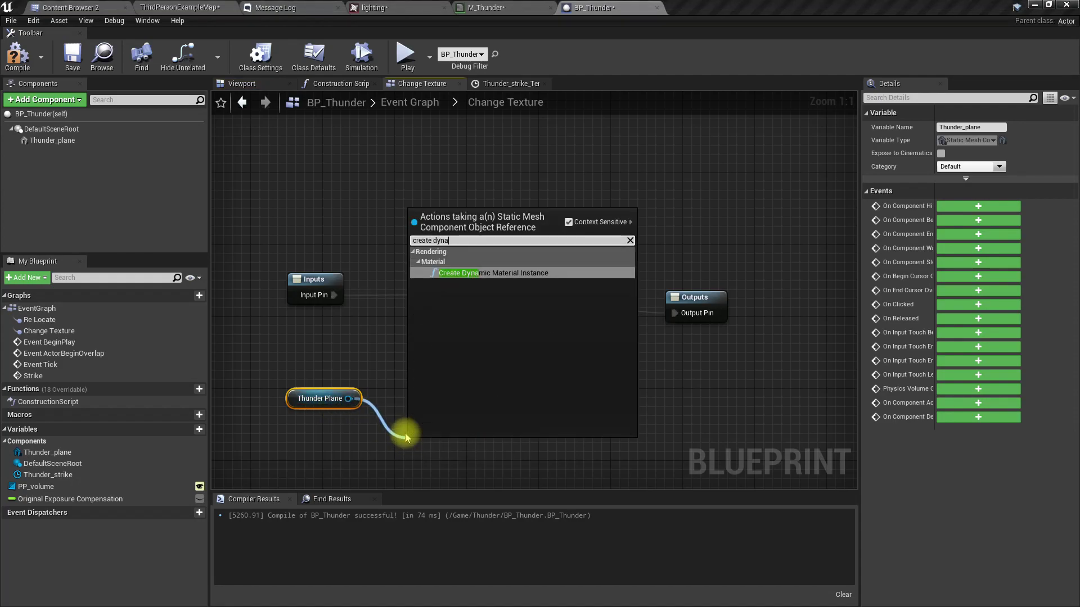
{"action": "key", "text": "Return"}
{"action": "left_click_drag", "start_coordinate": [452, 449], "coordinate": [458, 361]}
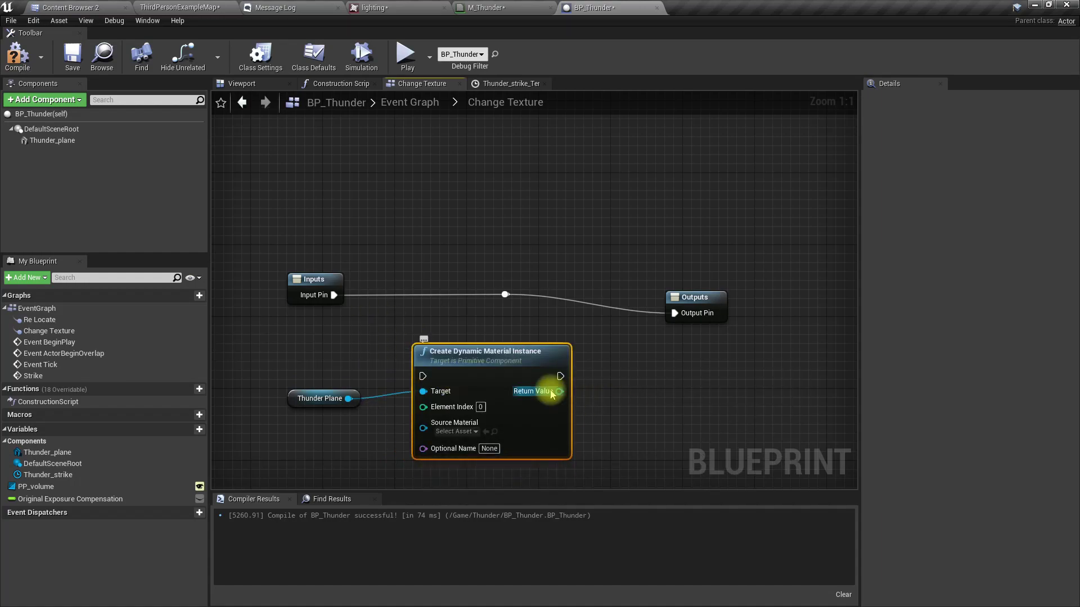
Promote the material instance's Return Value to a variable named 'Thunder mat'.
{"action": "right_click", "coordinate": [551, 395]}
{"action": "left_click", "coordinate": [562, 405]}
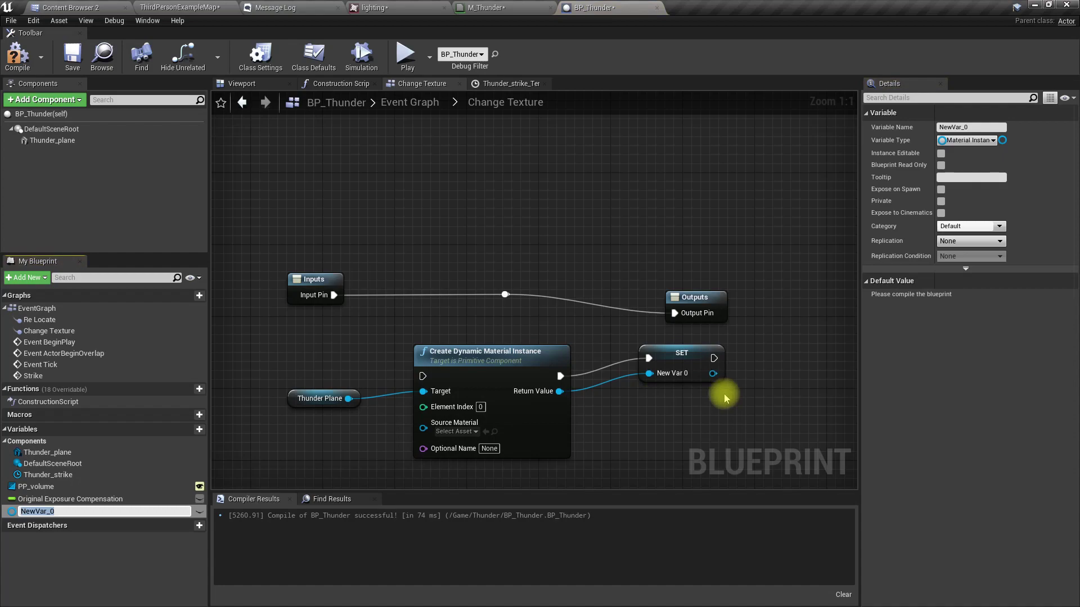
{"action": "type", "text": "Thunder mat"}
{"action": "key", "text": "Return"}
{"action": "left_click_drag", "start_coordinate": [686, 355], "coordinate": [686, 383]}
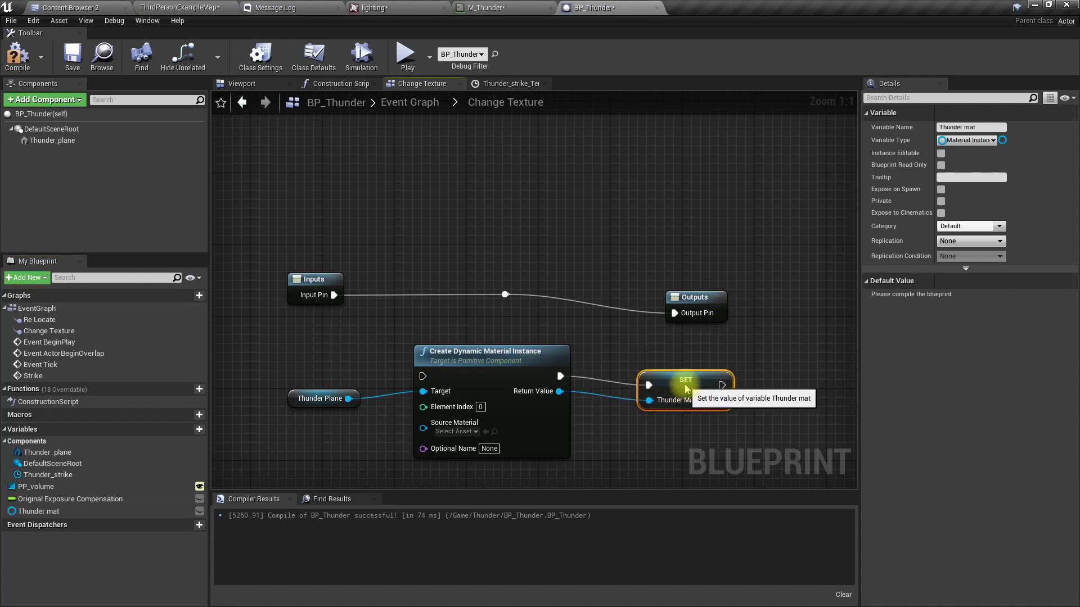
{"action": "left_click", "coordinate": [500, 269]}
{"action": "left_click_drag", "start_coordinate": [528, 308], "coordinate": [528, 309]}
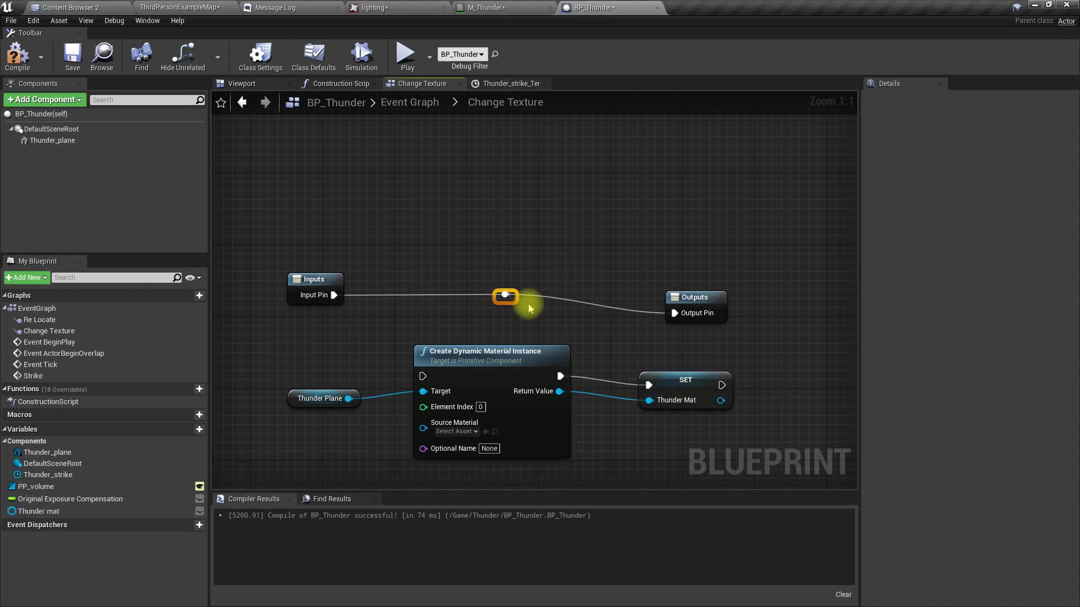
{"action": "left_click_drag", "start_coordinate": [692, 301], "coordinate": [817, 283]}
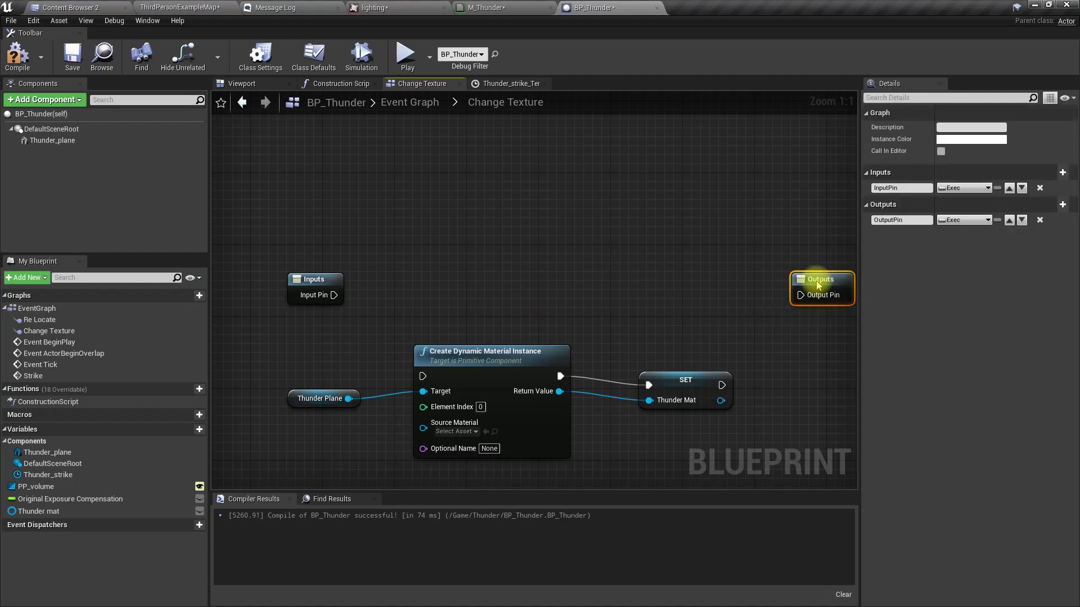
Use M_Thunder as the source material and run Inputs execution into the instance creation.
{"action": "left_click", "coordinate": [456, 432]}
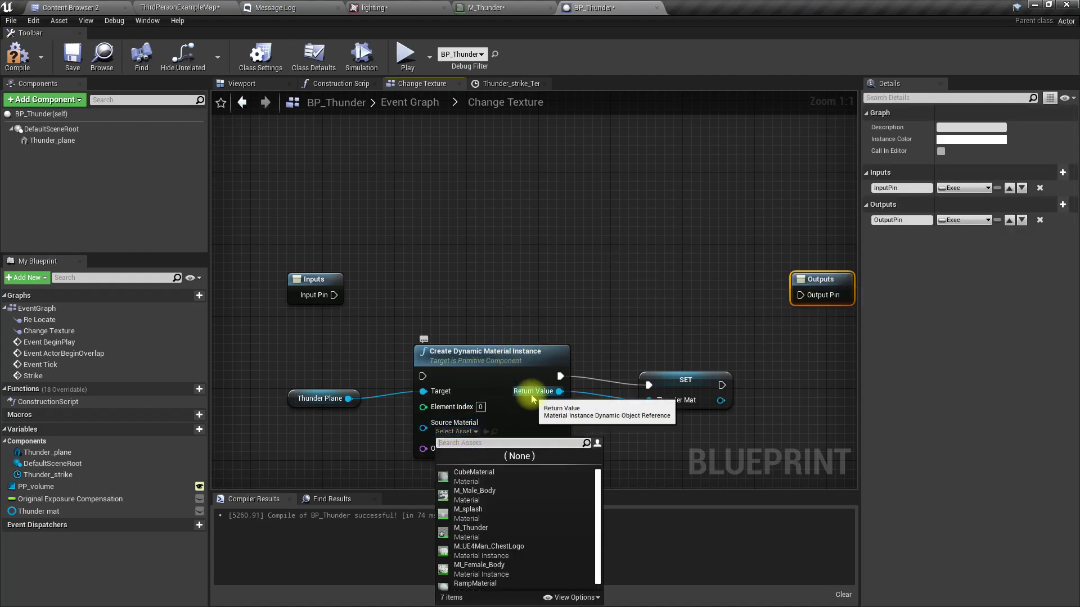
{"action": "left_click", "coordinate": [495, 529]}
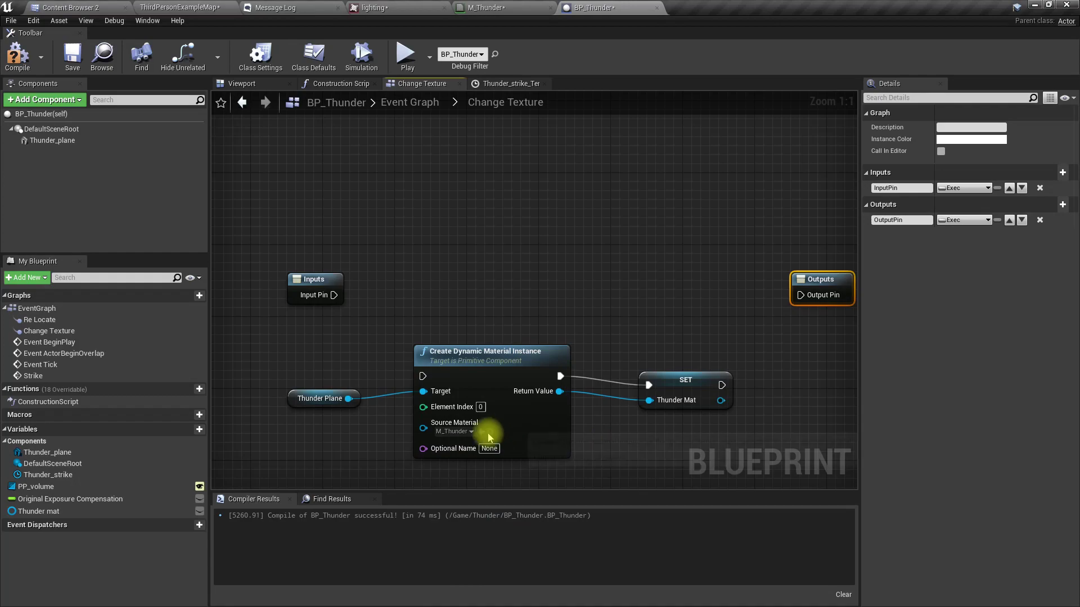
{"action": "left_click_drag", "start_coordinate": [431, 383], "coordinate": [335, 295]}
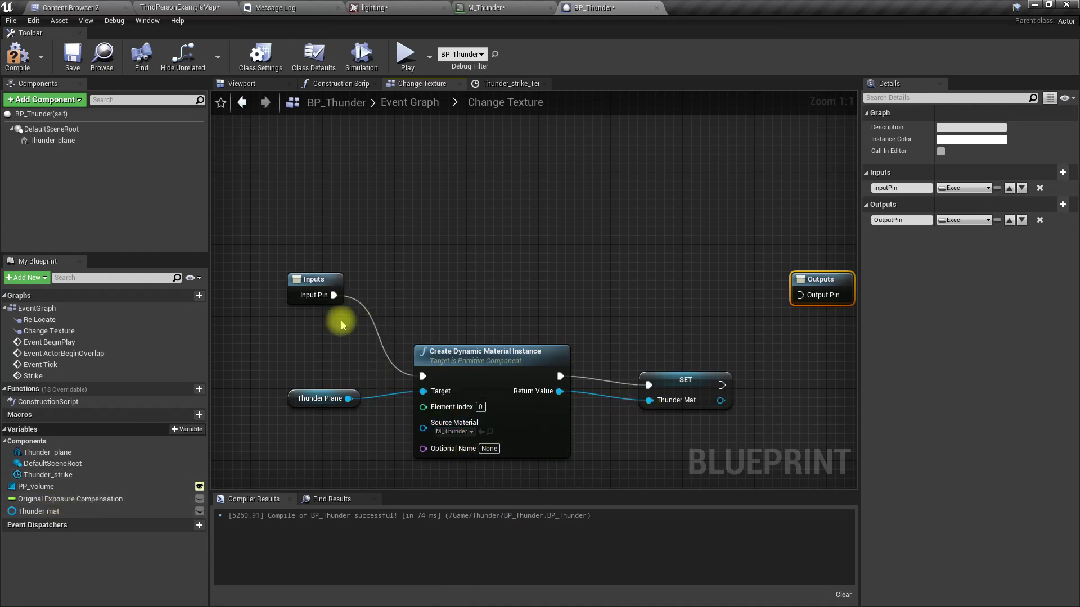
{"action": "right_click_drag", "start_coordinate": [830, 278], "coordinate": [722, 313]}
{"action": "left_click_drag", "start_coordinate": [722, 313], "coordinate": [820, 305]}
{"action": "right_click_drag", "start_coordinate": [563, 332], "coordinate": [792, 334]}
Place a Thunder Mat getter beside the Inputs node and pull a connection from it.
{"action": "left_click", "coordinate": [55, 512]}
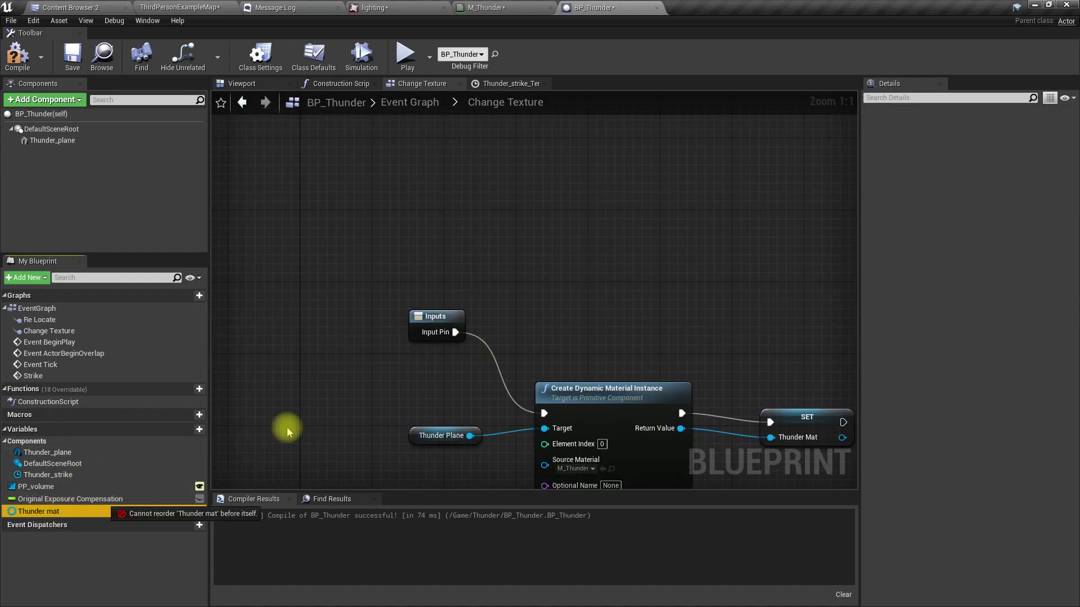
{"action": "left_click_drag", "start_coordinate": [45, 516], "coordinate": [385, 383]}
{"action": "left_click", "coordinate": [397, 378]}
{"action": "left_click_drag", "start_coordinate": [426, 320], "coordinate": [259, 321]}
{"action": "left_click_drag", "start_coordinate": [403, 387], "coordinate": [378, 351]}
Add an Is Valid check on Thunder Mat and feed Input Pin into it.
{"action": "type", "text": "valid"}
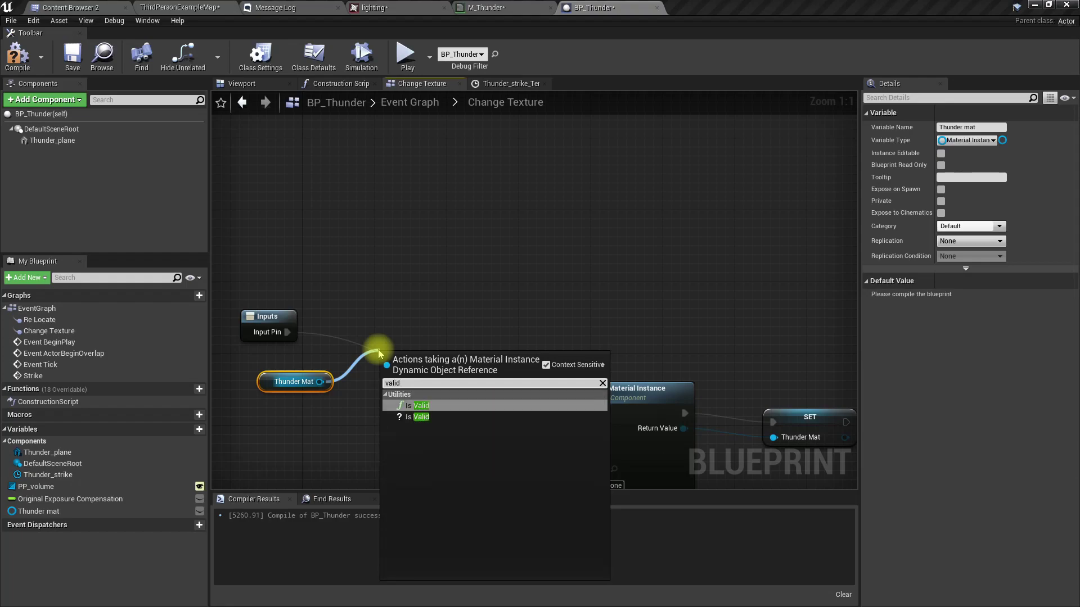
{"action": "key", "text": "Return"}
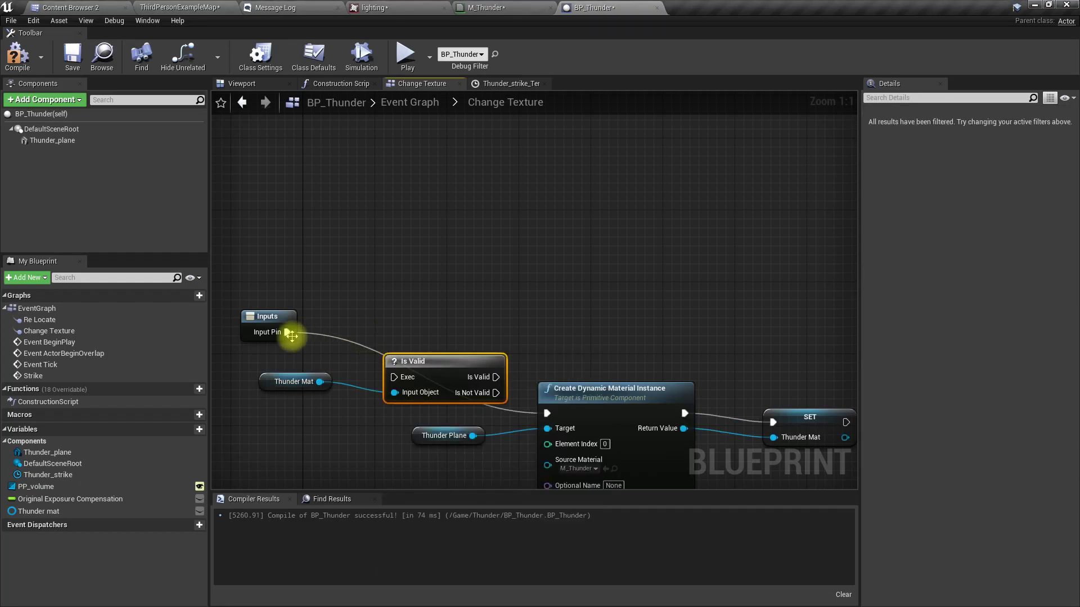
{"action": "left_click_drag", "start_coordinate": [287, 333], "coordinate": [393, 377]}
{"action": "left_click_drag", "start_coordinate": [434, 359], "coordinate": [433, 342]}
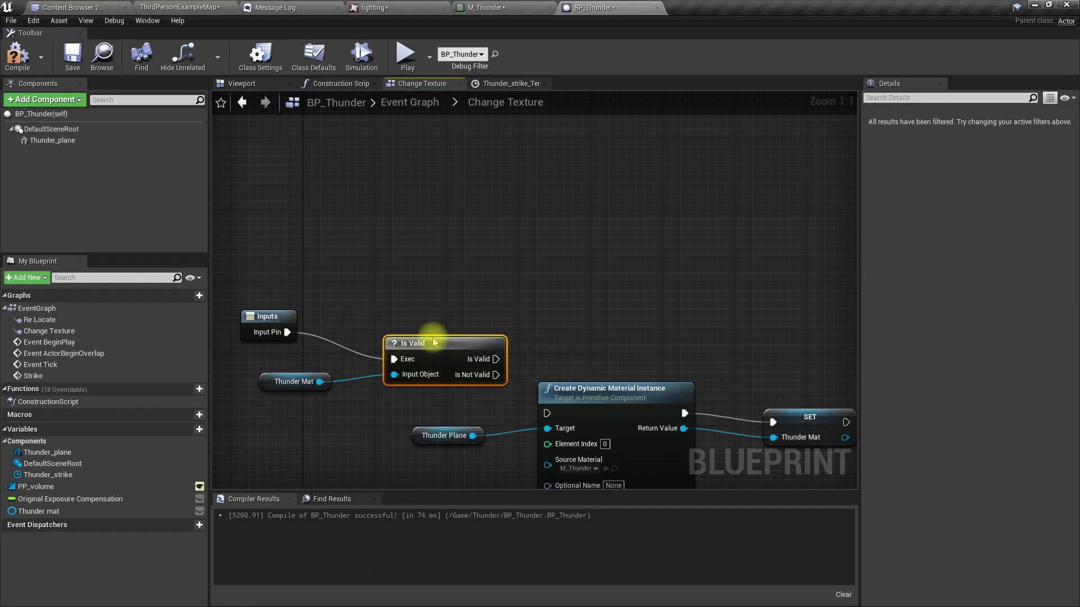
{"action": "right_click_drag", "start_coordinate": [567, 338], "coordinate": [489, 282]}
Route Is Not Valid into Create Dynamic Material Instance and place a second Thunder Mat getter.
{"action": "left_click_drag", "start_coordinate": [415, 316], "coordinate": [465, 364]}
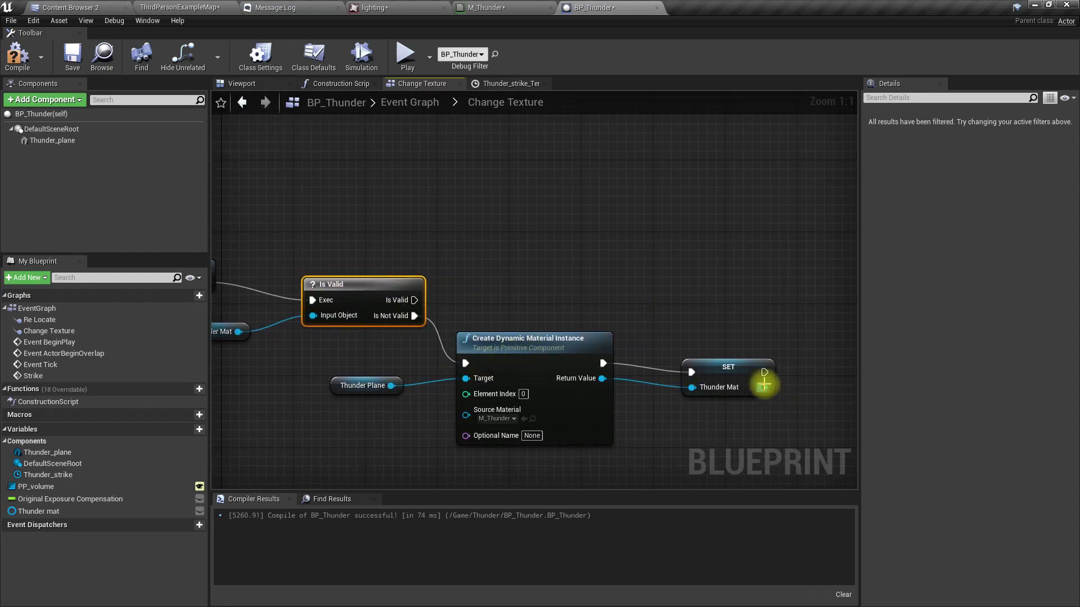
{"action": "left_click_drag", "start_coordinate": [737, 362], "coordinate": [738, 354]}
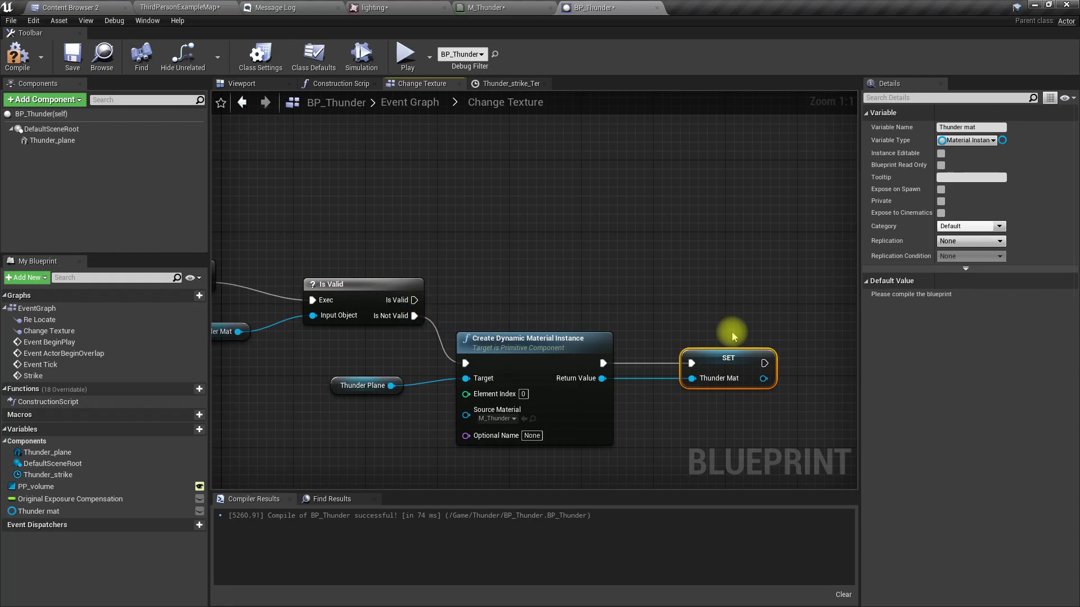
{"action": "right_click_drag", "start_coordinate": [733, 336], "coordinate": [619, 339]}
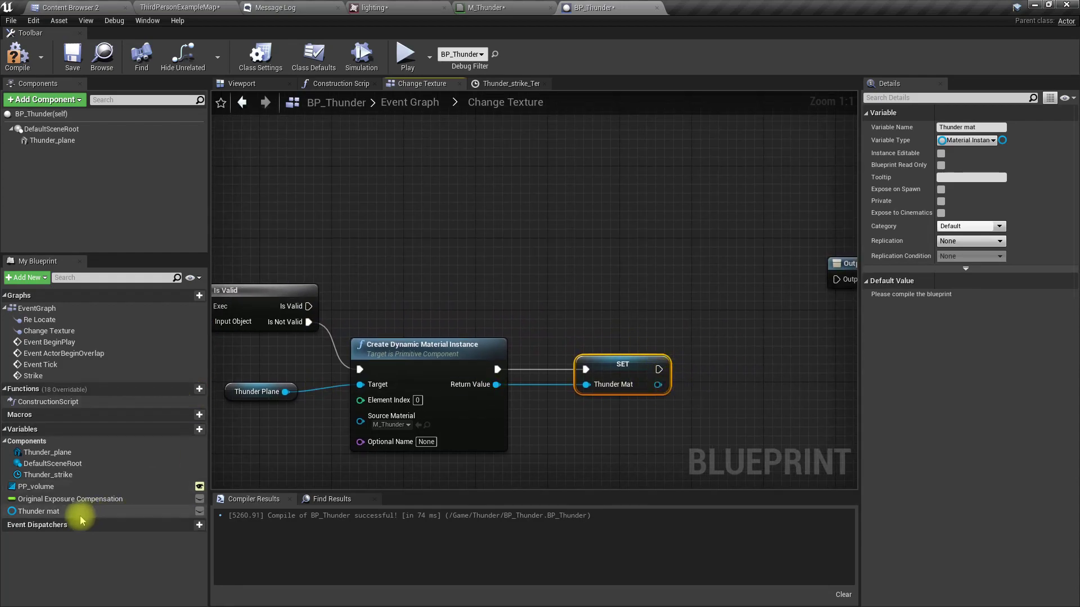
{"action": "left_click_drag", "start_coordinate": [79, 511], "coordinate": [685, 295]}
{"action": "left_click", "coordinate": [590, 315]}
Add a Set Texture Parameter Value node from the Thunder Mat getter.
{"action": "type", "text": "set texz"}
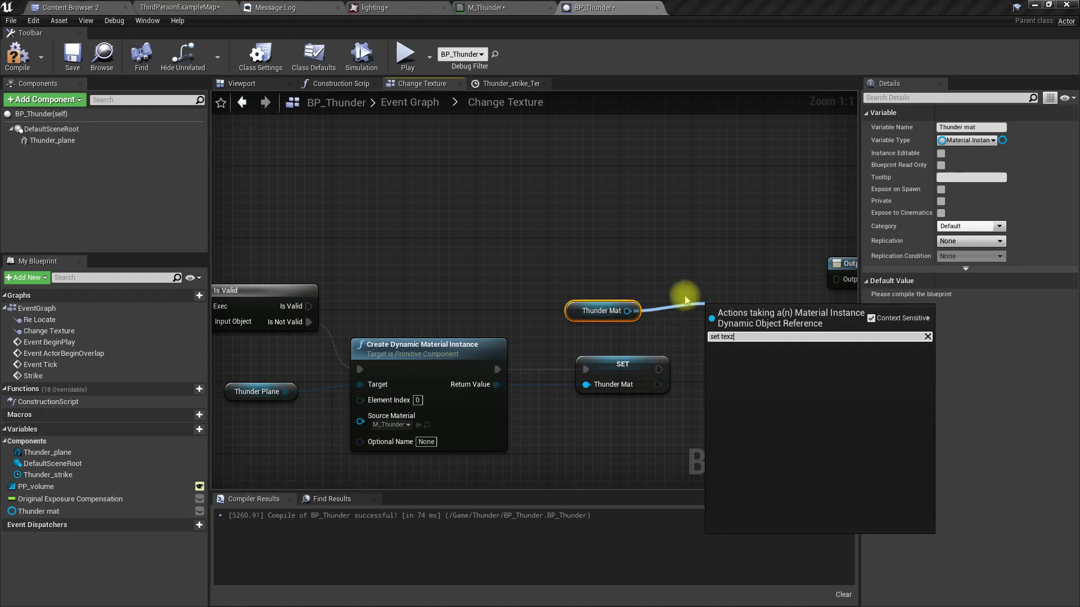
{"action": "key", "text": "BackSpace"}
{"action": "type", "text": "t texzuer"}
{"action": "key", "text": "BackSpace"}
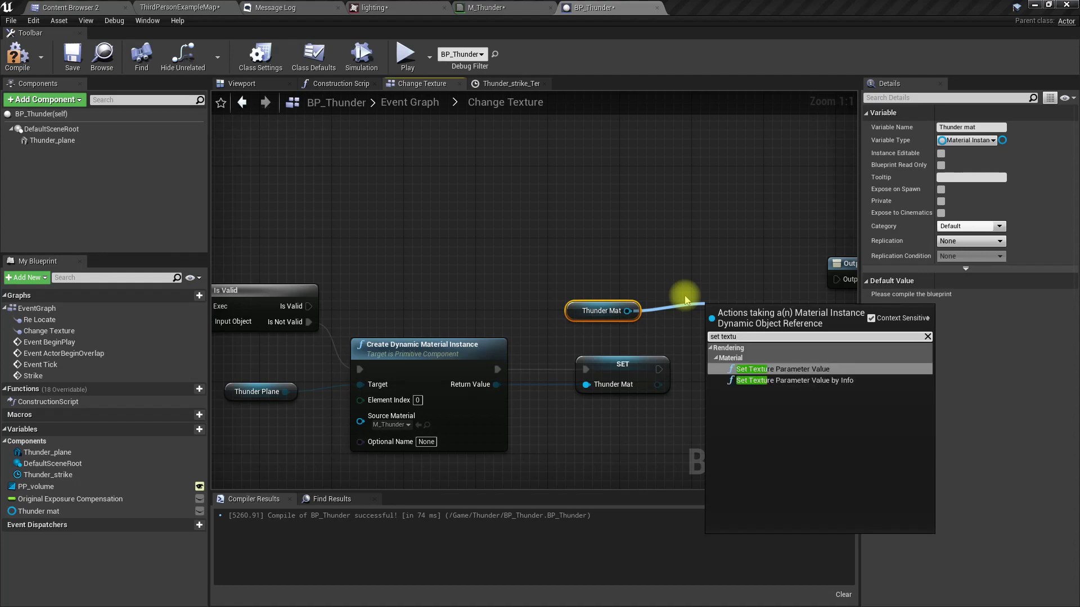
{"action": "key", "text": "Return"}
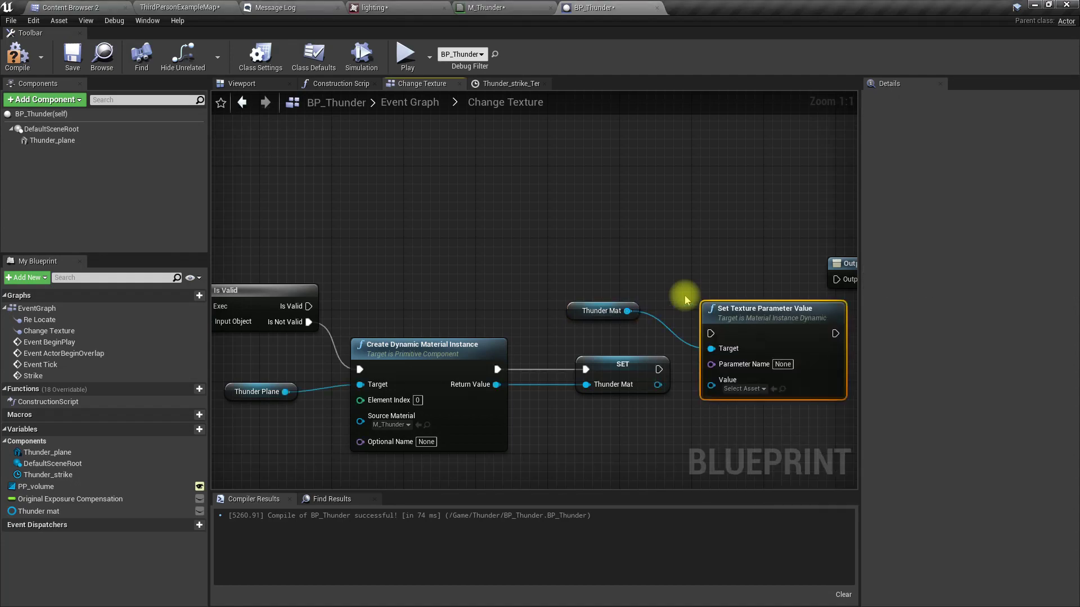
{"action": "right_click_drag", "start_coordinate": [683, 295], "coordinate": [446, 326]}
{"action": "left_click_drag", "start_coordinate": [630, 293], "coordinate": [725, 297]}
{"action": "left_click", "coordinate": [528, 315]}
{"action": "right_click_drag", "start_coordinate": [521, 316], "coordinate": [686, 275]}
Run Set Texture Parameter Value after SET and Is Valid, and into Output Pin.
{"action": "left_click_drag", "start_coordinate": [599, 359], "coordinate": [653, 324]}
{"action": "right_click_drag", "start_coordinate": [680, 259], "coordinate": [584, 274]}
{"action": "left_click_drag", "start_coordinate": [682, 340], "coordinate": [785, 295]}
{"action": "right_click_drag", "start_coordinate": [491, 253], "coordinate": [648, 232]}
{"action": "left_click_drag", "start_coordinate": [311, 295], "coordinate": [715, 319]}
{"action": "left_click_drag", "start_coordinate": [737, 305], "coordinate": [764, 287]}
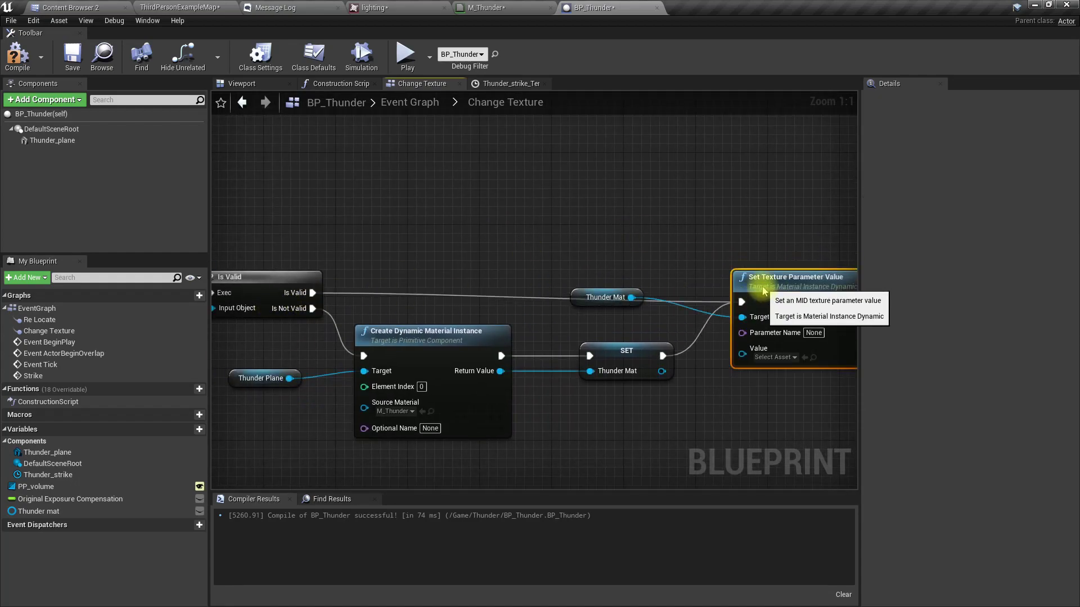
{"action": "right_click_drag", "start_coordinate": [745, 401], "coordinate": [614, 371]}
Set the Parameter Name to Thunder Texture and feed its Value from a Select node.
{"action": "left_click", "coordinate": [694, 292]}
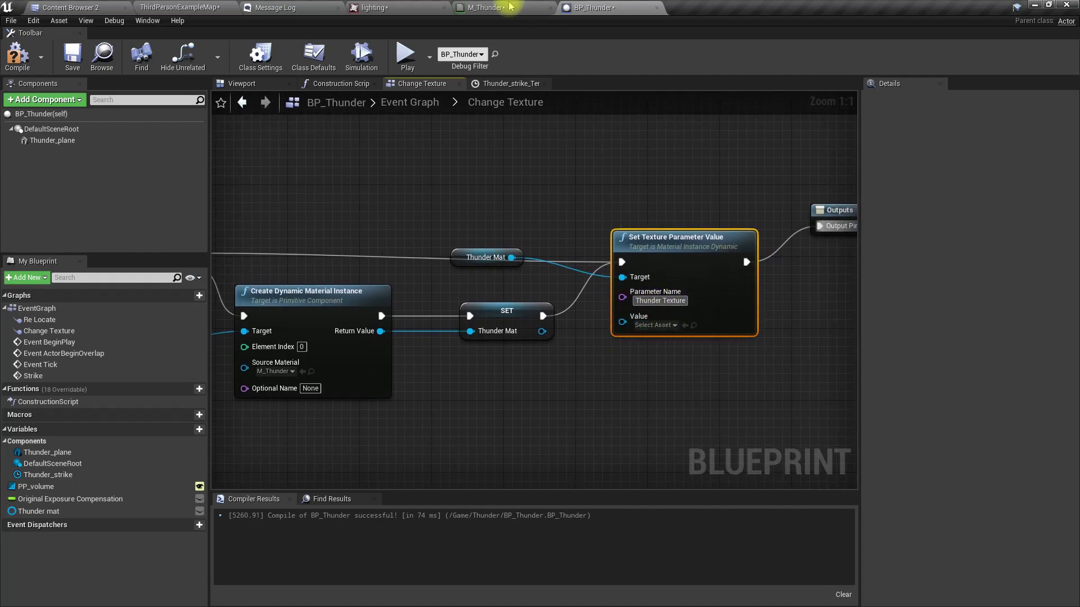
{"action": "left_click", "coordinate": [485, 7]}
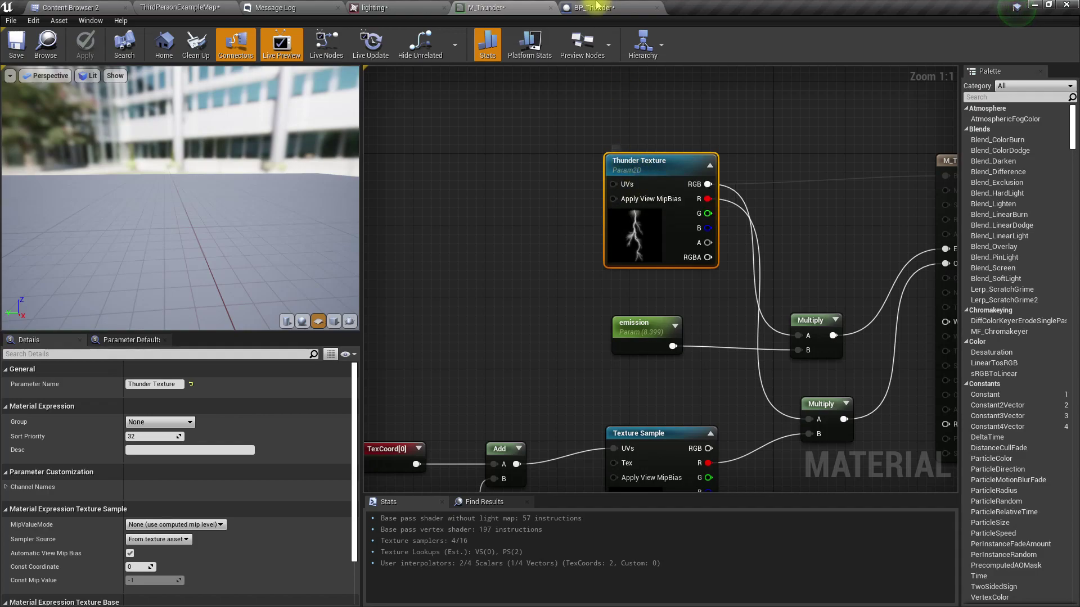
{"action": "left_click", "coordinate": [592, 7]}
{"action": "right_click_drag", "start_coordinate": [682, 430], "coordinate": [663, 379]}
{"action": "left_click_drag", "start_coordinate": [603, 271], "coordinate": [580, 325]}
{"action": "type", "text": "select"}
{"action": "key", "text": "Return"}
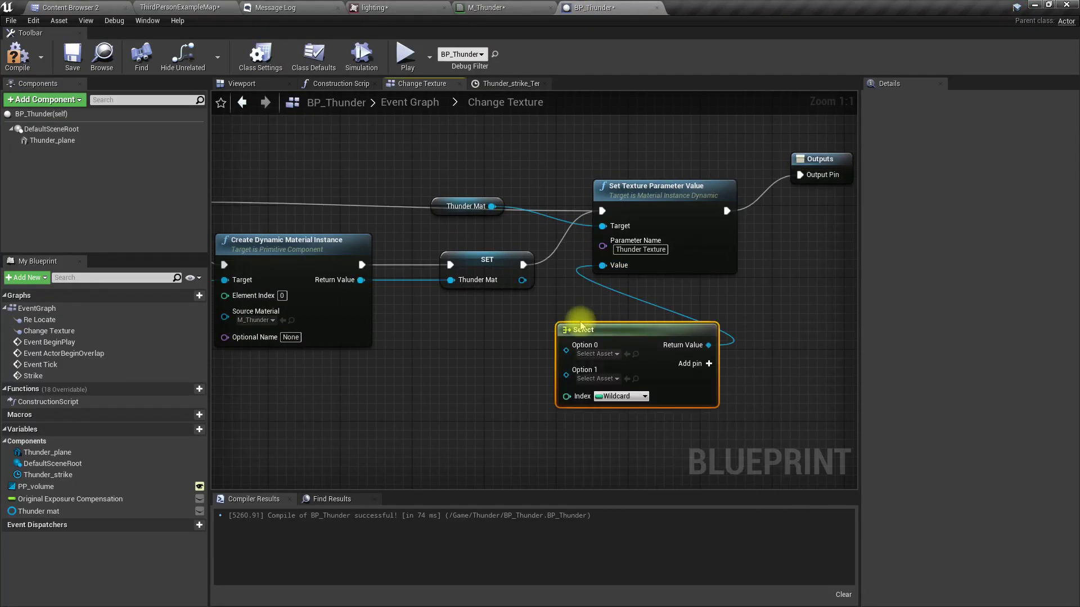
Drive Select's Index with a Random Integer in Range node from 0 to 1.
{"action": "left_click_drag", "start_coordinate": [566, 396], "coordinate": [504, 424]}
{"action": "type", "text": "r"}
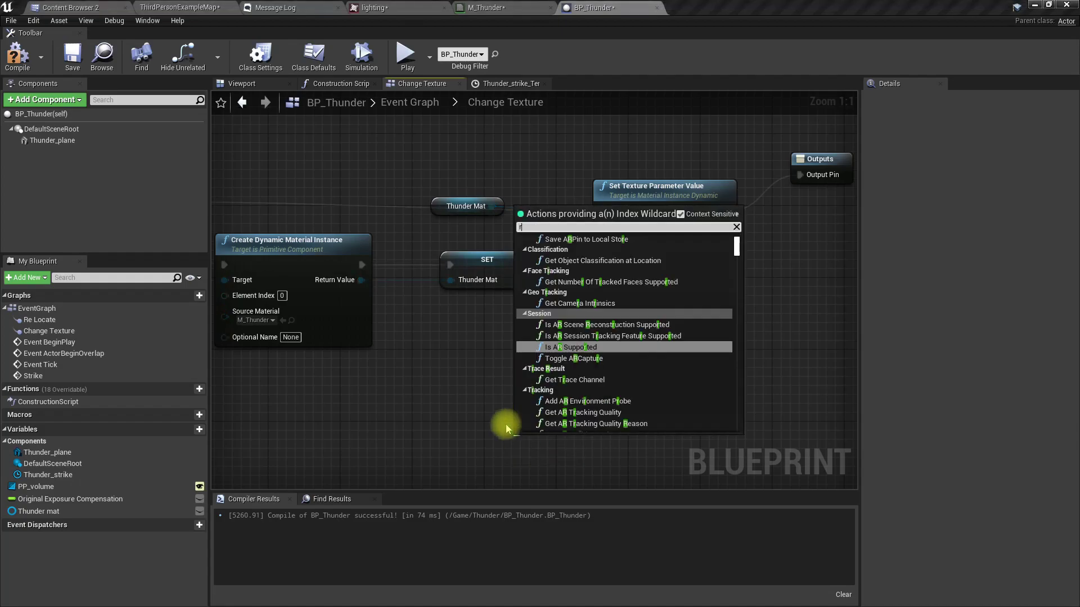
{"action": "type", "text": "andom in"}
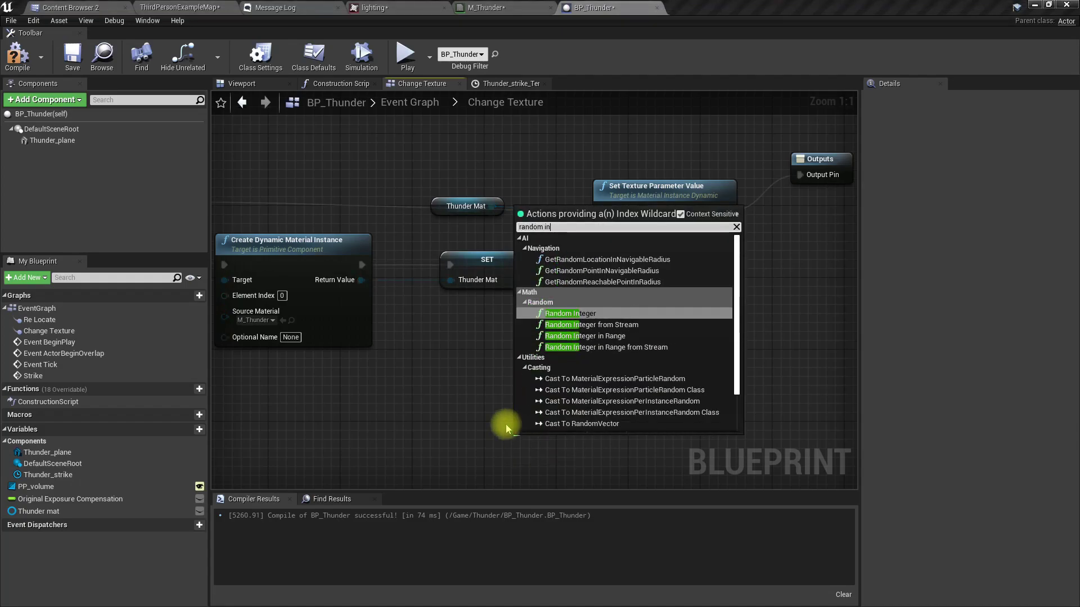
{"action": "key", "text": "Down"}
{"action": "key", "text": "Down"}
{"action": "key", "text": "Return"}
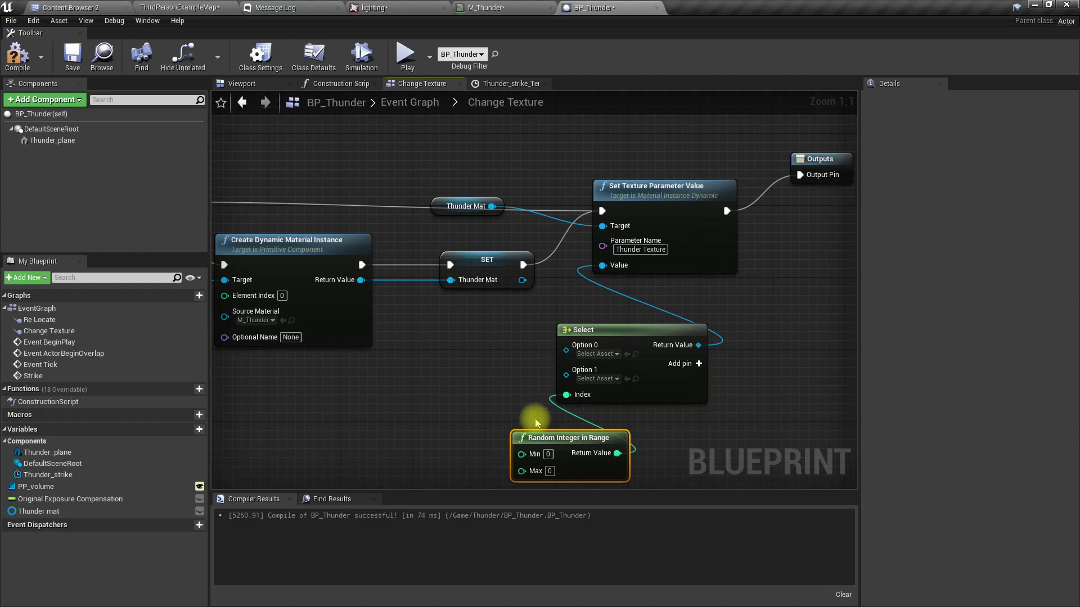
{"action": "left_click_drag", "start_coordinate": [555, 436], "coordinate": [463, 434]}
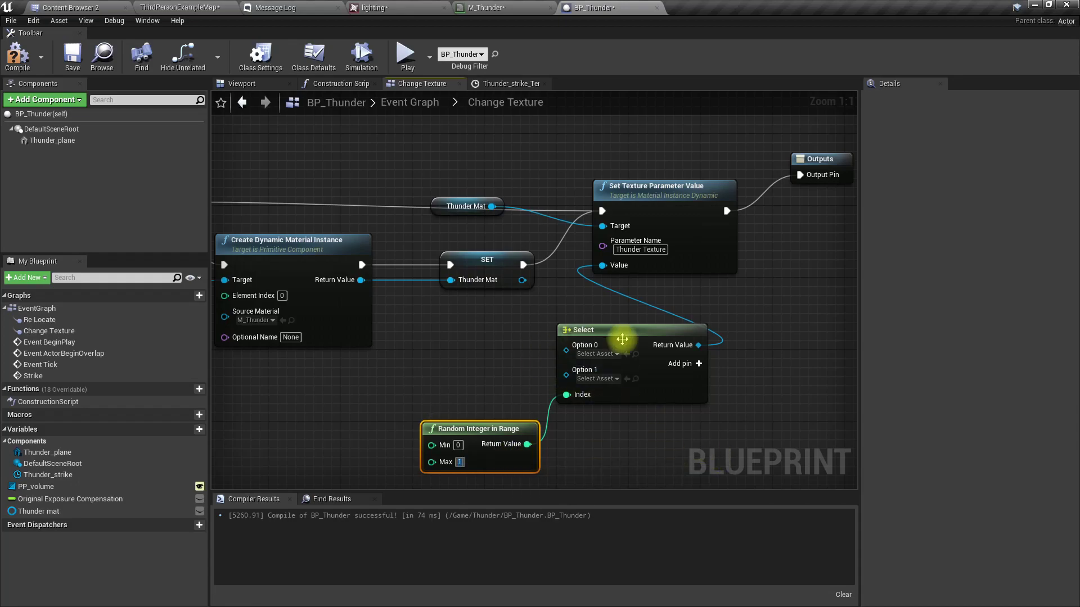
Set Option 0 to lighting and Option 1 to lighting2, then compile BP_Thunder.
{"action": "left_click", "coordinate": [597, 354]}
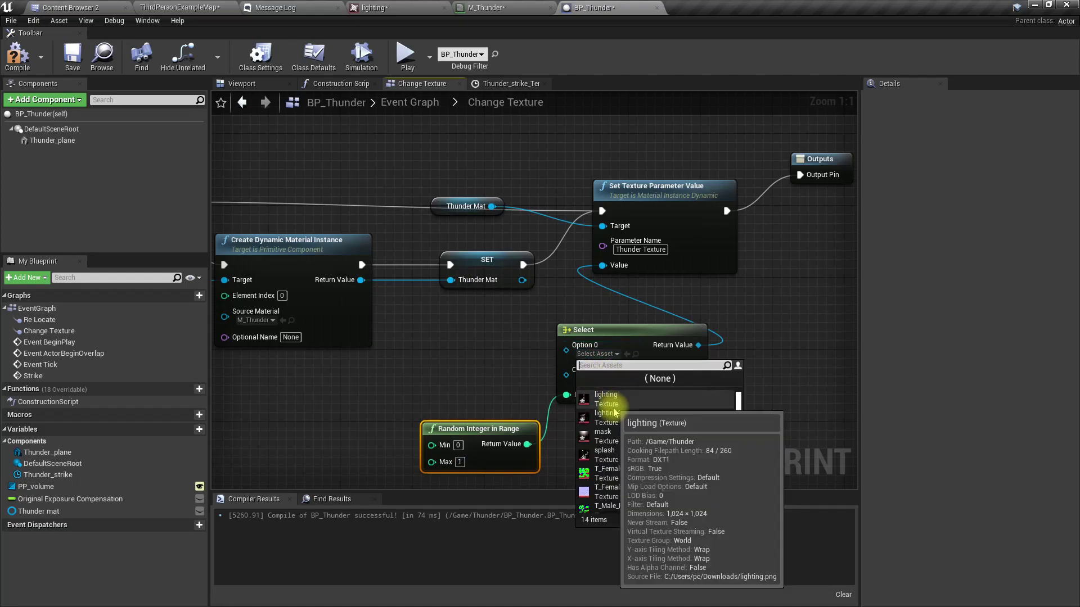
{"action": "left_click", "coordinate": [645, 403]}
{"action": "left_click", "coordinate": [595, 372]}
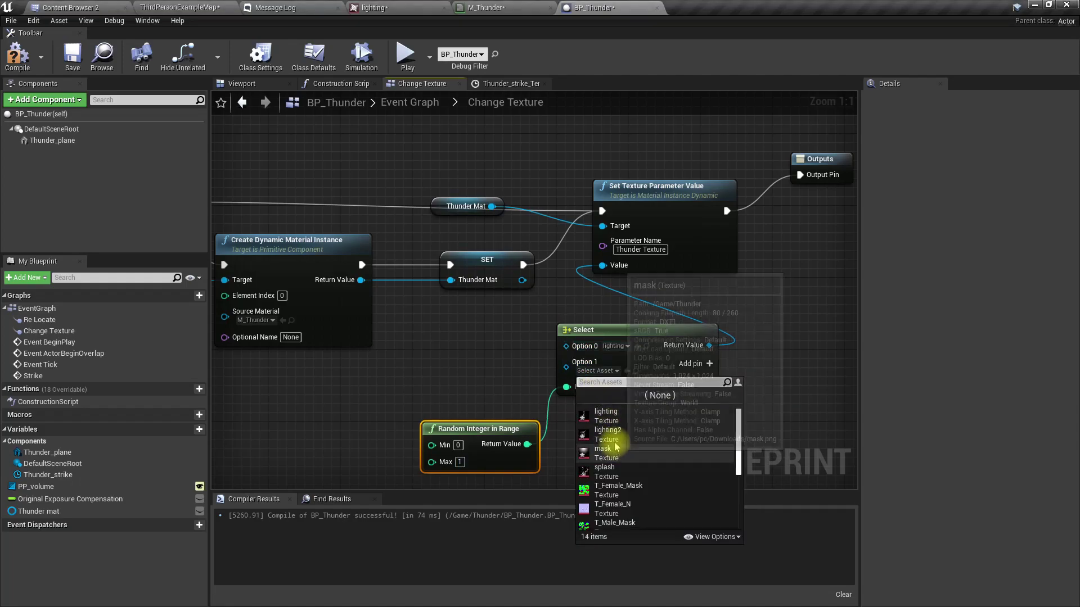
{"action": "left_click", "coordinate": [616, 423]}
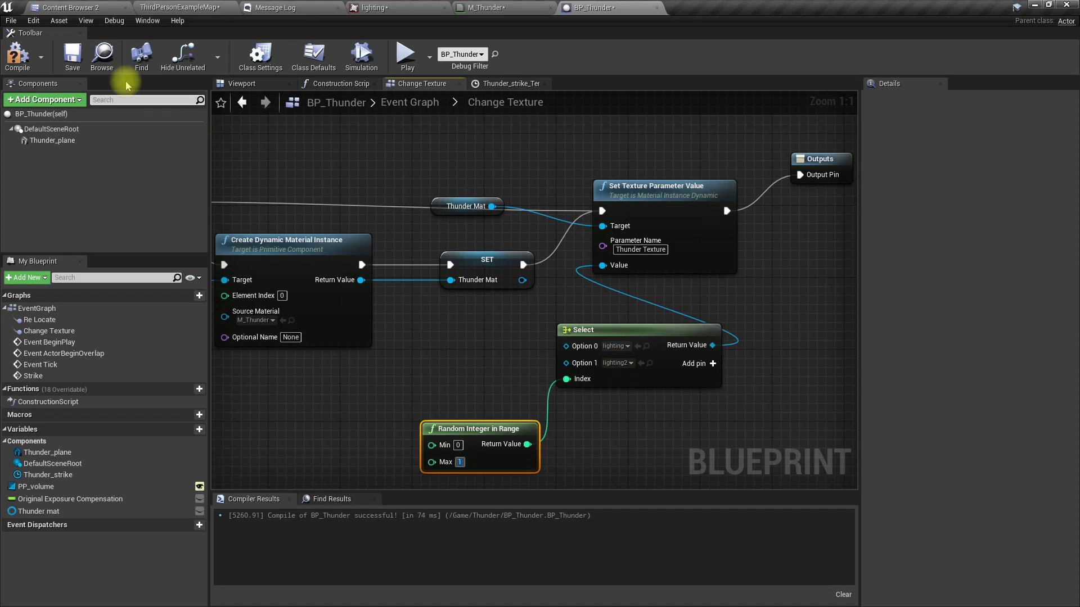
{"action": "left_click", "coordinate": [17, 57]}
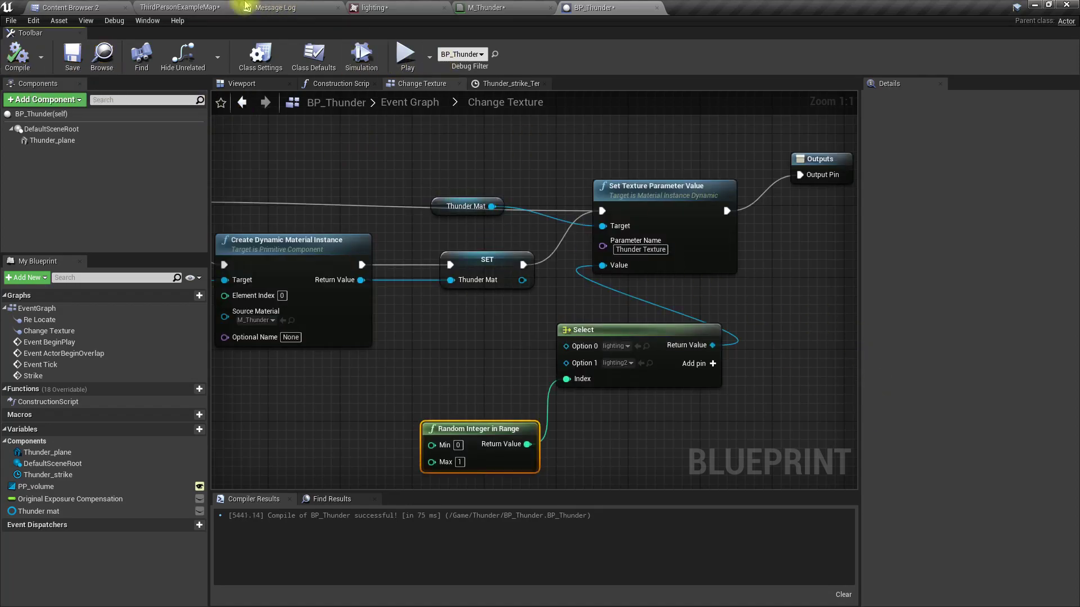
Play-test the rainy level fullscreen to watch the random lightning, then switch to Content Browser 2.
{"action": "left_click", "coordinate": [199, 8]}
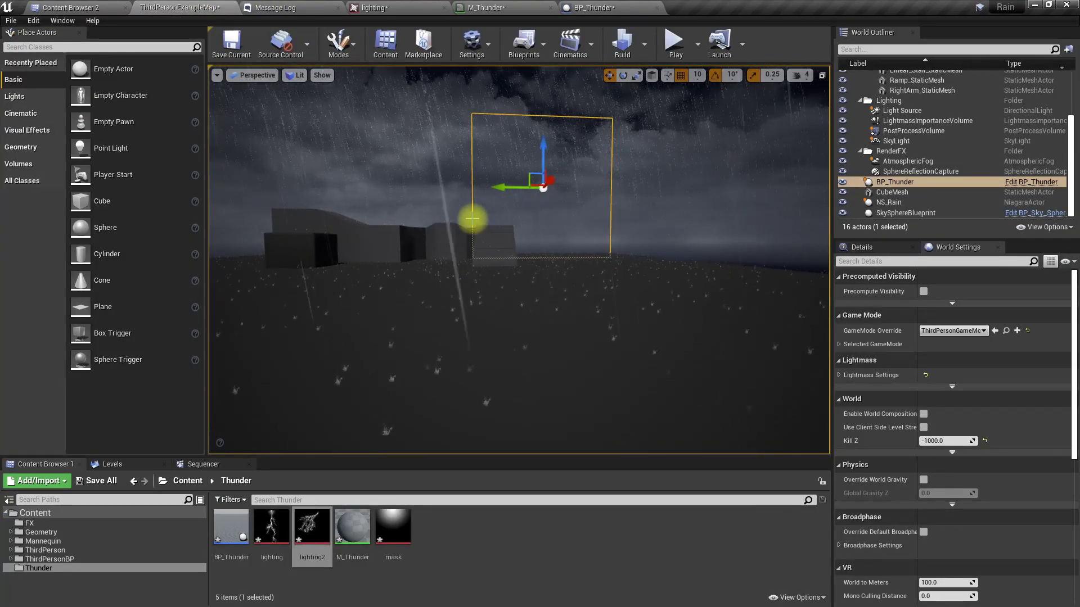
{"action": "key", "text": "F11"}
{"action": "key", "text": "alt+p"}
{"action": "left_click", "coordinate": [472, 218]}
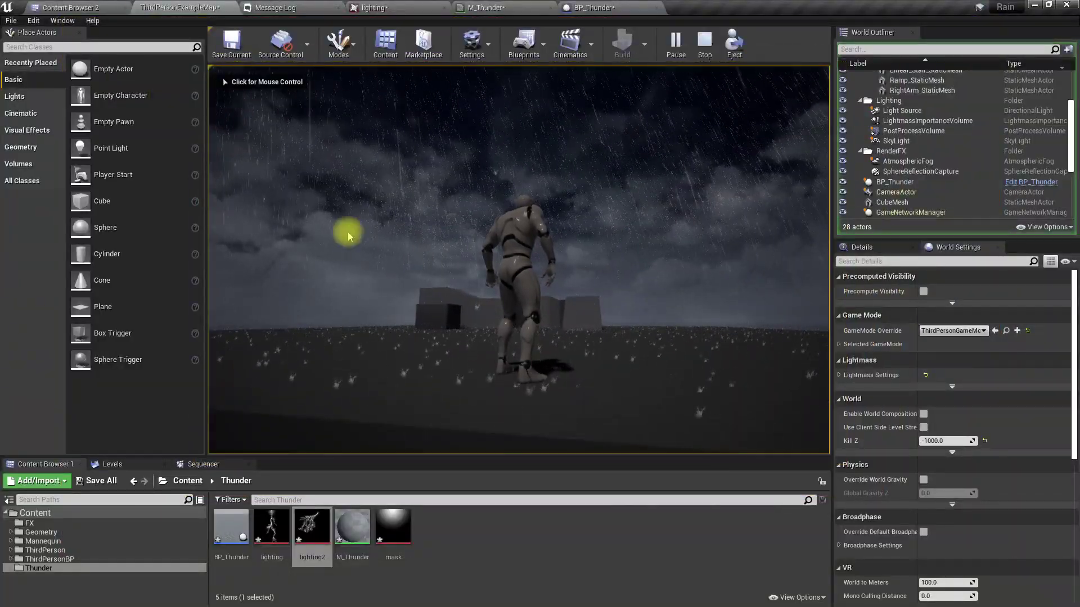
{"action": "key", "text": "Escape"}
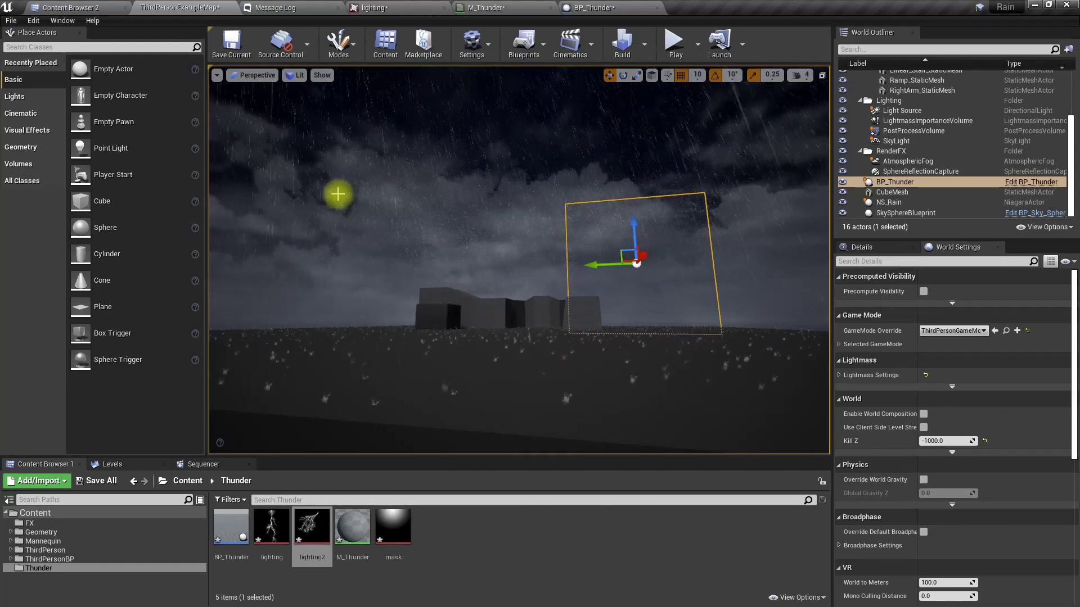
{"action": "left_click", "coordinate": [66, 7]}
Create a new folder named AUdio under the Content folder.
{"action": "right_click", "coordinate": [47, 56]}
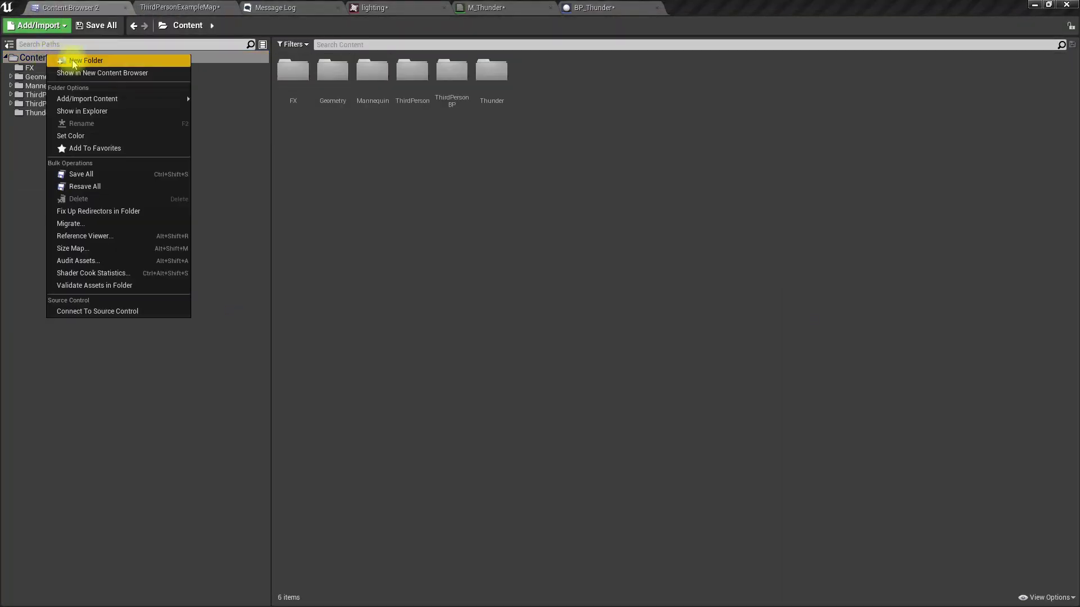
{"action": "left_click", "coordinate": [79, 61]}
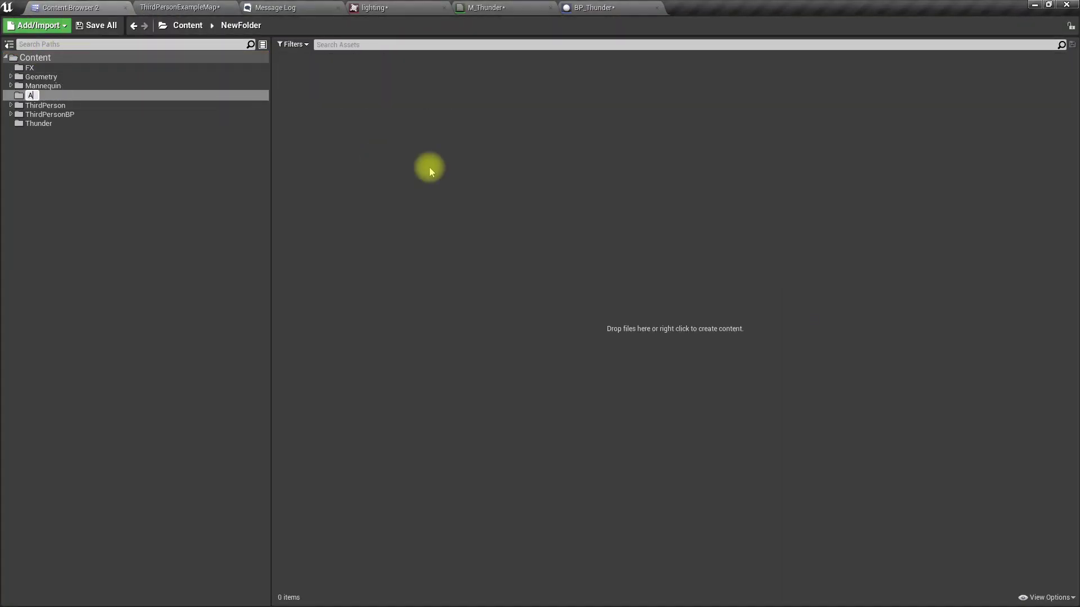
{"action": "type", "text": "AUdio"}
{"action": "key", "text": "Return"}
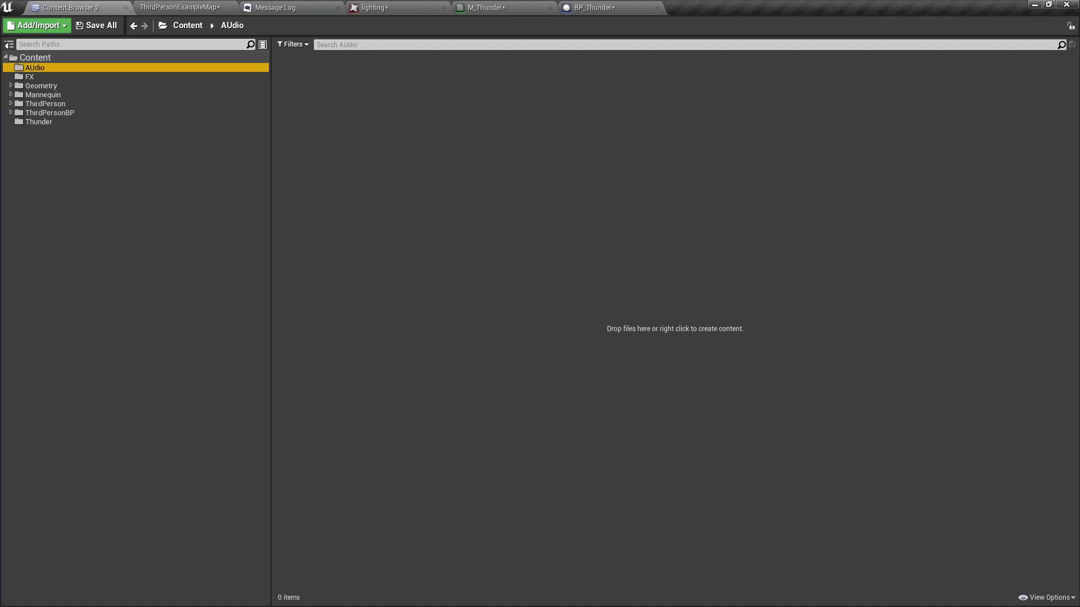
Import the SW_Rain and lightning strike WAV files into AUdio, declining the import template.
{"action": "left_click_drag", "start_coordinate": [0, 146], "coordinate": [400, 152]}
{"action": "left_click_drag", "start_coordinate": [0, 186], "coordinate": [406, 169]}
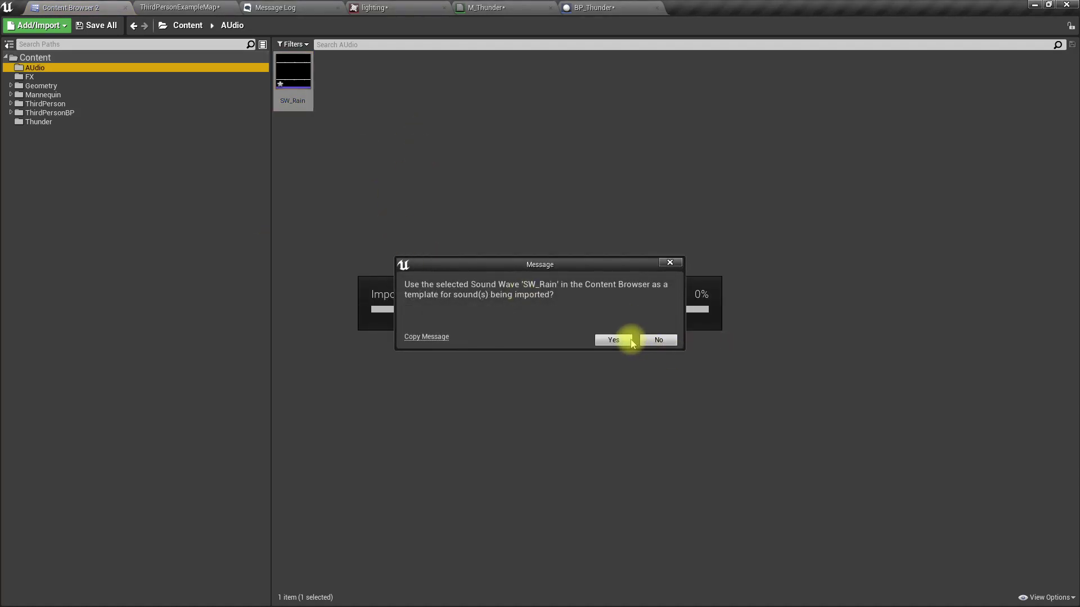
{"action": "left_click", "coordinate": [659, 341]}
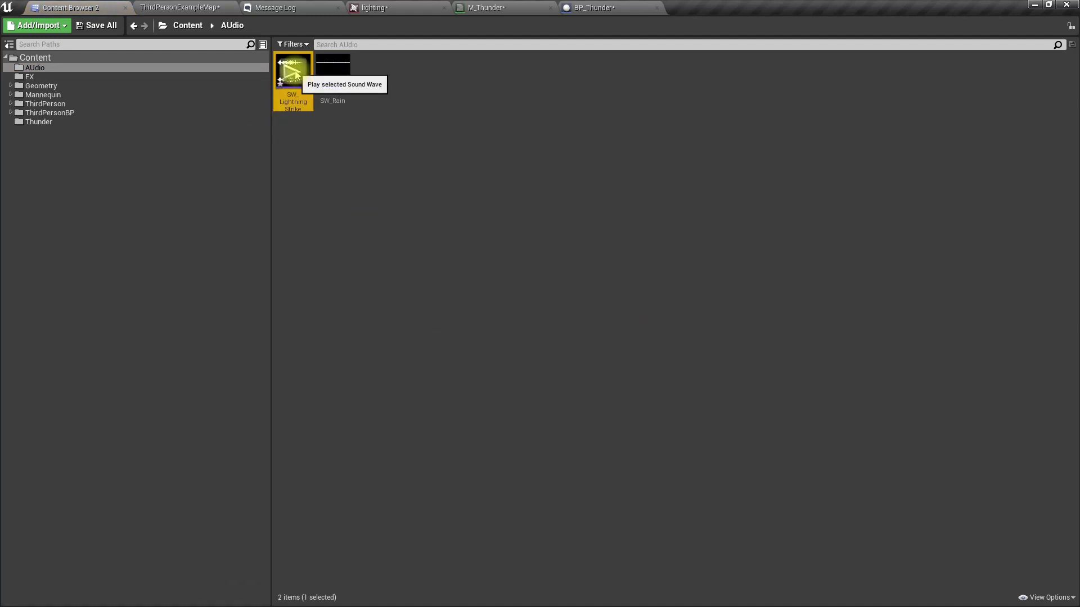
Preview the SW_Rain sound and open its sound wave editor.
{"action": "left_click", "coordinate": [333, 72]}
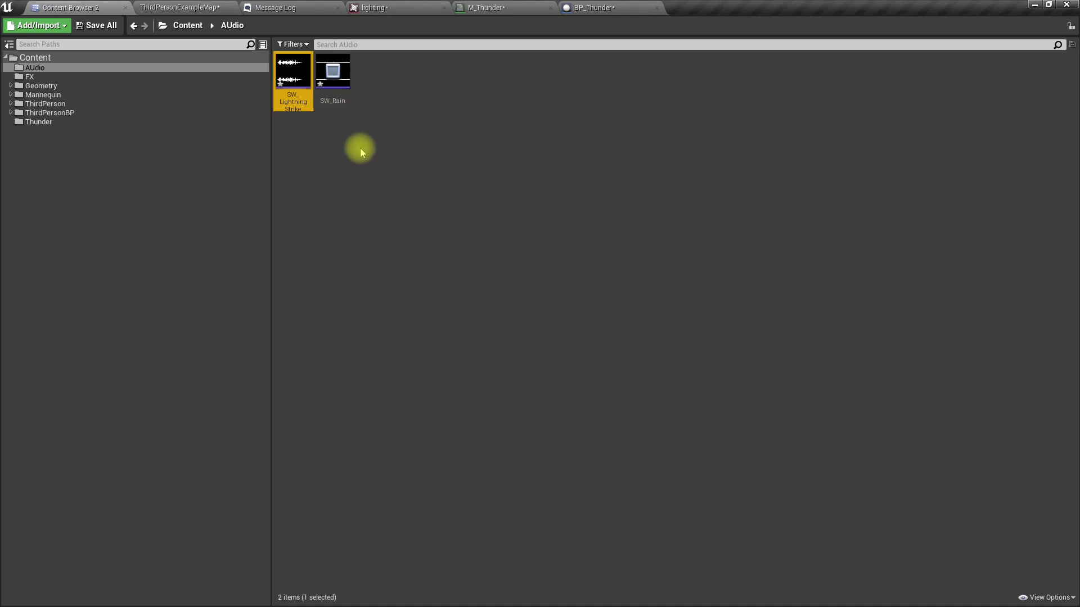
{"action": "left_click", "coordinate": [338, 108]}
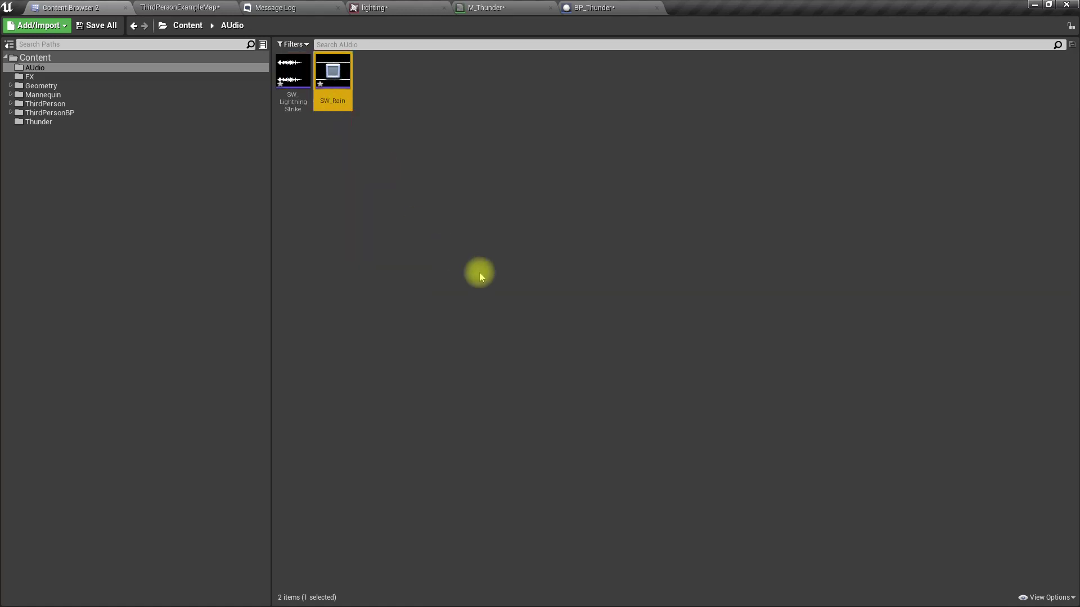
{"action": "double_click", "coordinate": [333, 95]}
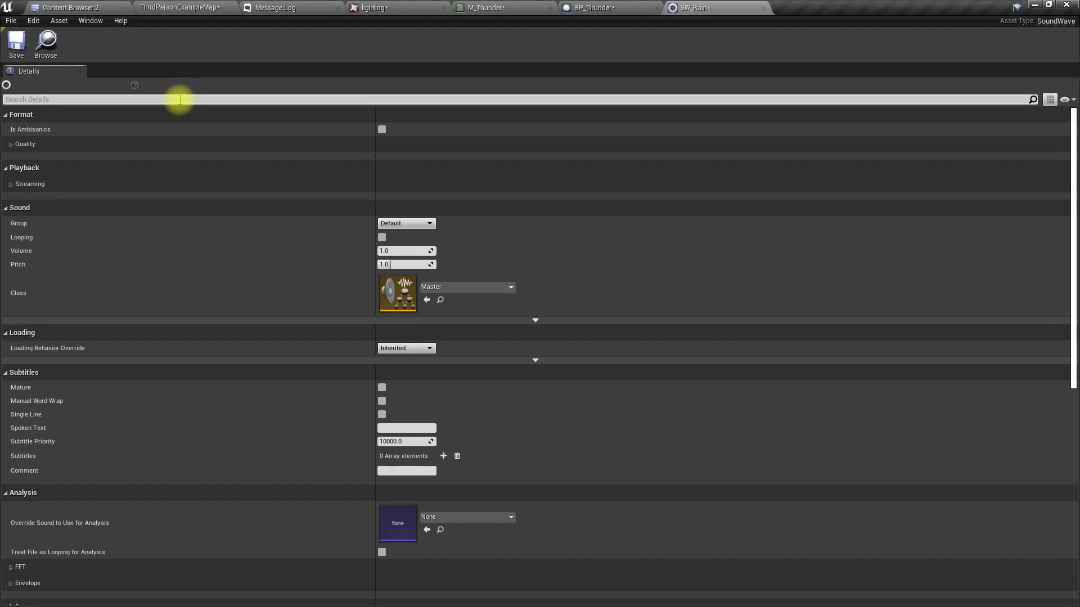
Search SW_Rain's details for 'loop', enable Looping, and close the sound editor.
{"action": "left_click", "coordinate": [180, 99]}
{"action": "type", "text": "loop"}
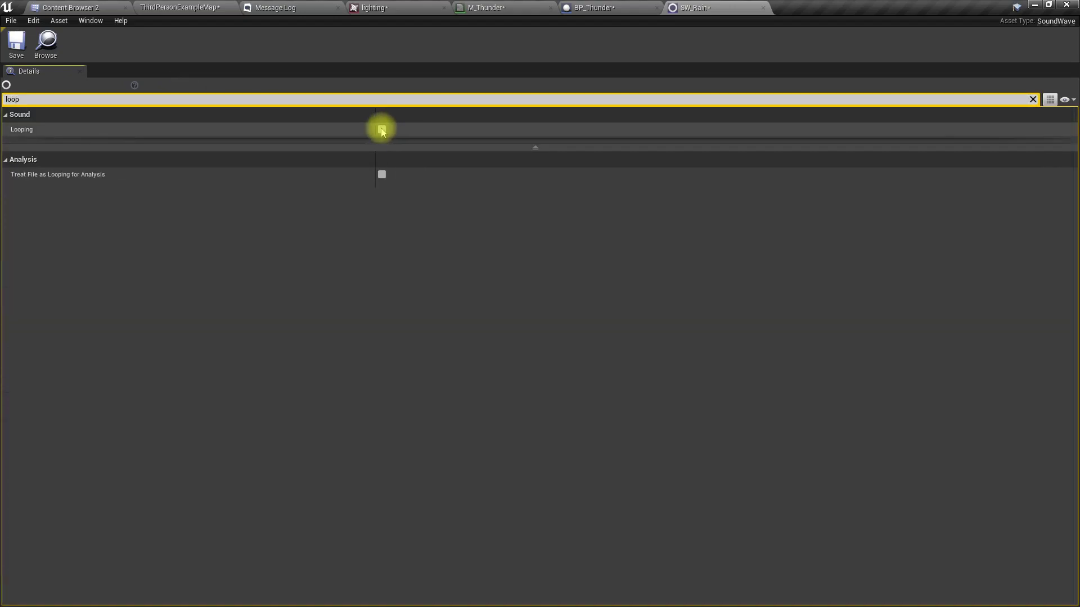
{"action": "left_click", "coordinate": [763, 7]}
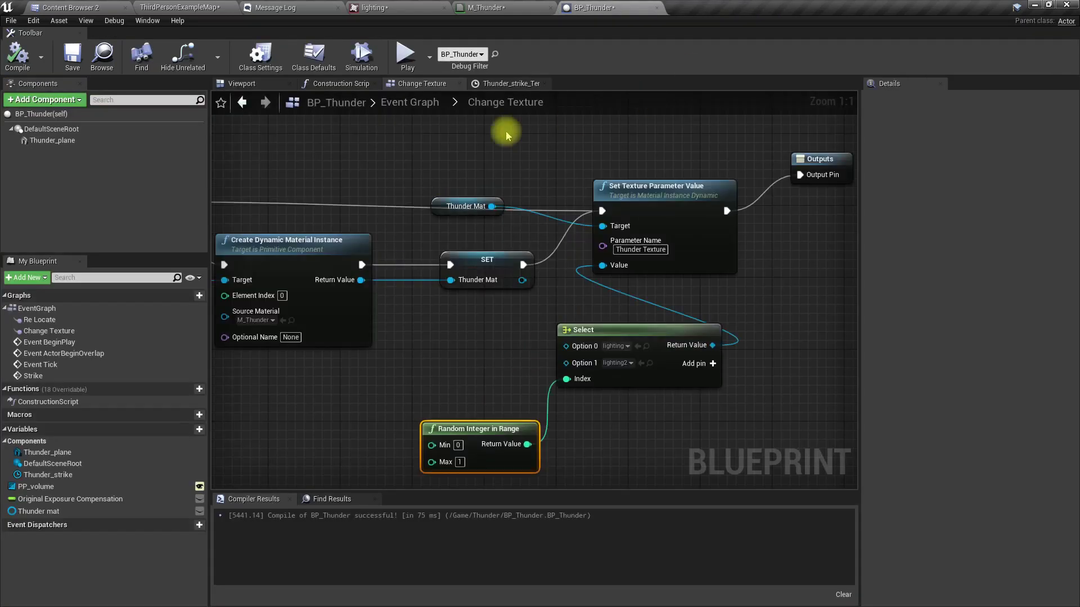
Return to Content Browser 2's AUdio folder and select the lightning strike sound.
{"action": "left_click", "coordinate": [193, 7]}
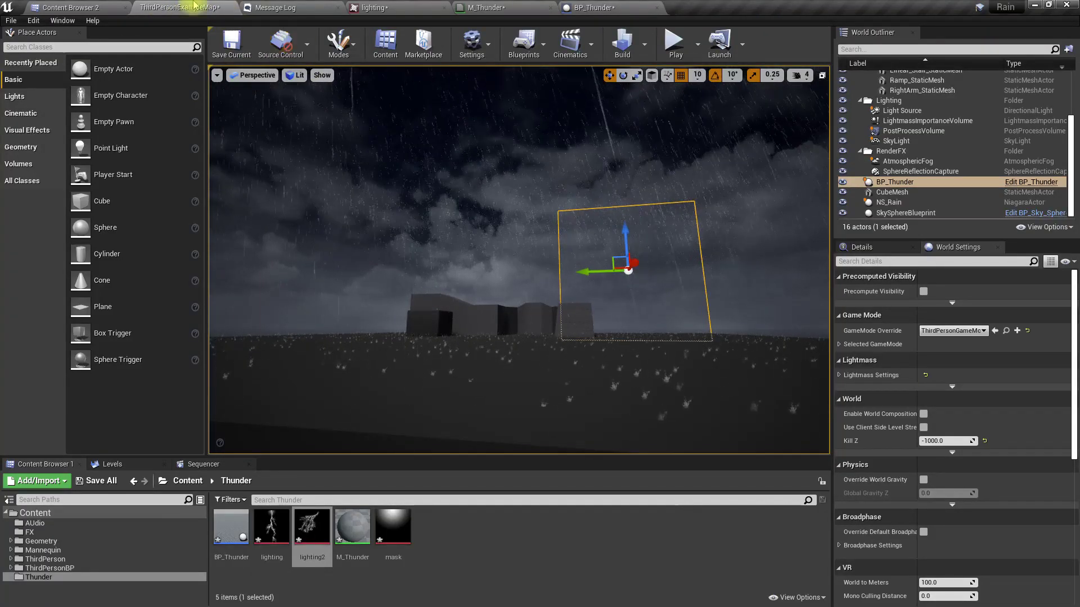
{"action": "left_click", "coordinate": [73, 8]}
{"action": "left_click", "coordinate": [337, 98]}
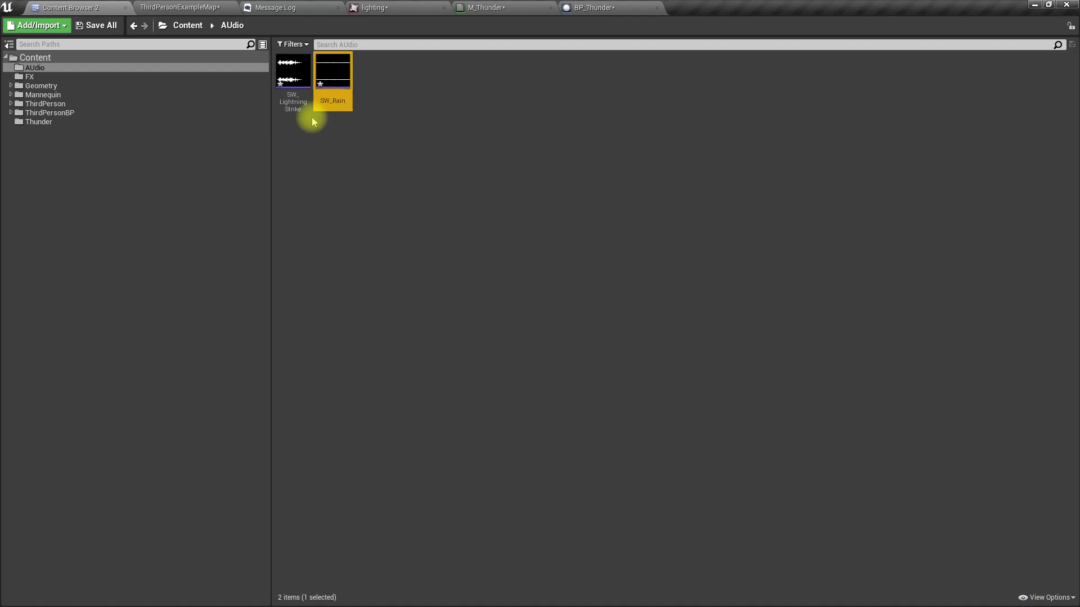
{"action": "left_click", "coordinate": [295, 96]}
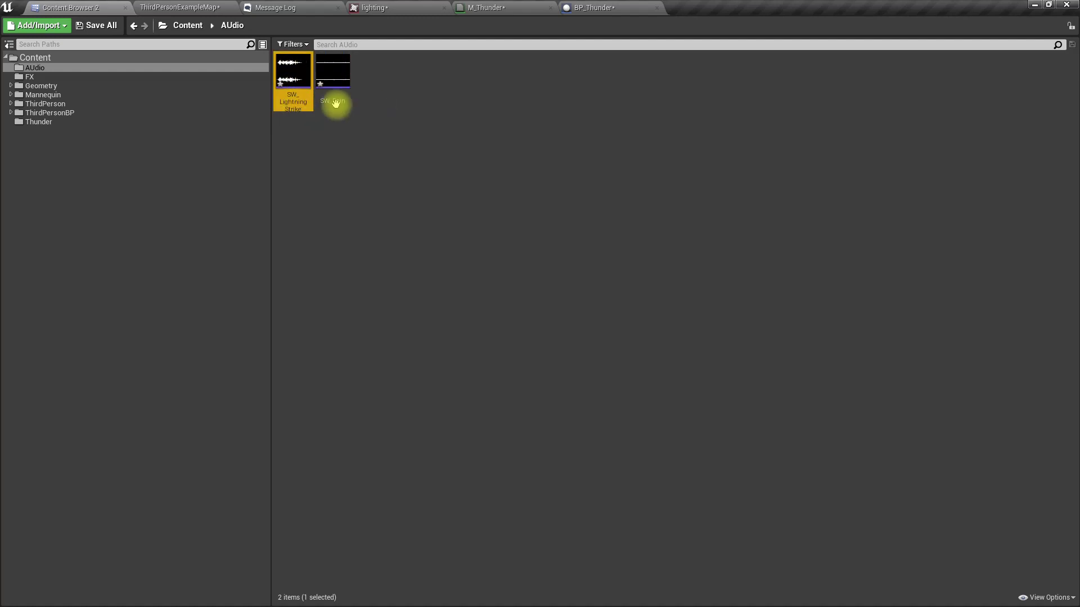
{"action": "mouse_move", "coordinate": [295, 99]}
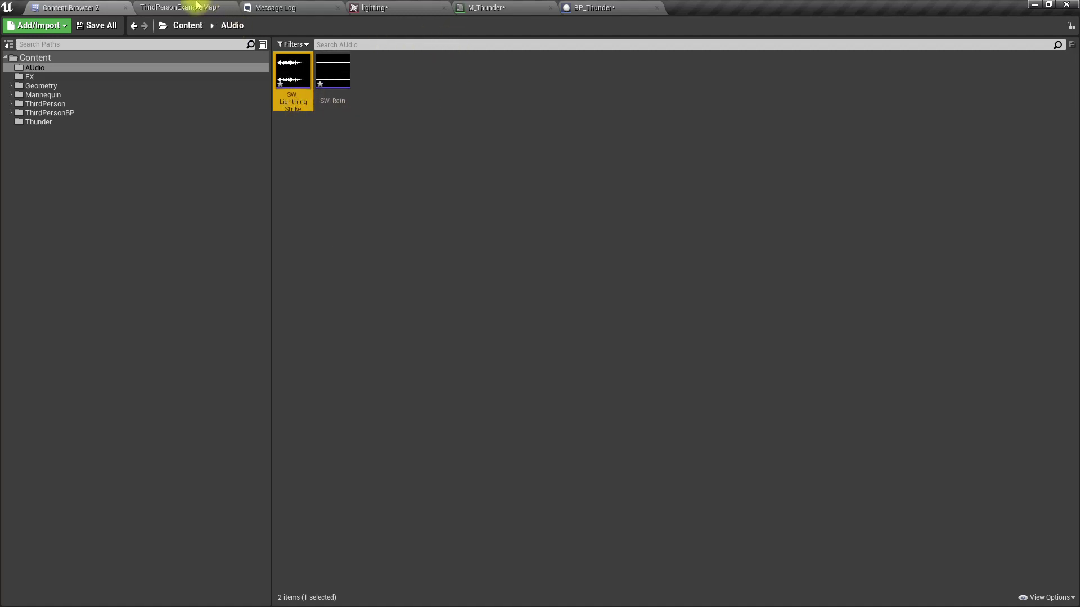
Drop SW_Rain into the level as an ambient sound and run a quick fullscreen test play.
{"action": "left_click_drag", "start_coordinate": [333, 90], "coordinate": [478, 378]}
{"action": "right_click_drag", "start_coordinate": [578, 345], "coordinate": [578, 383]}
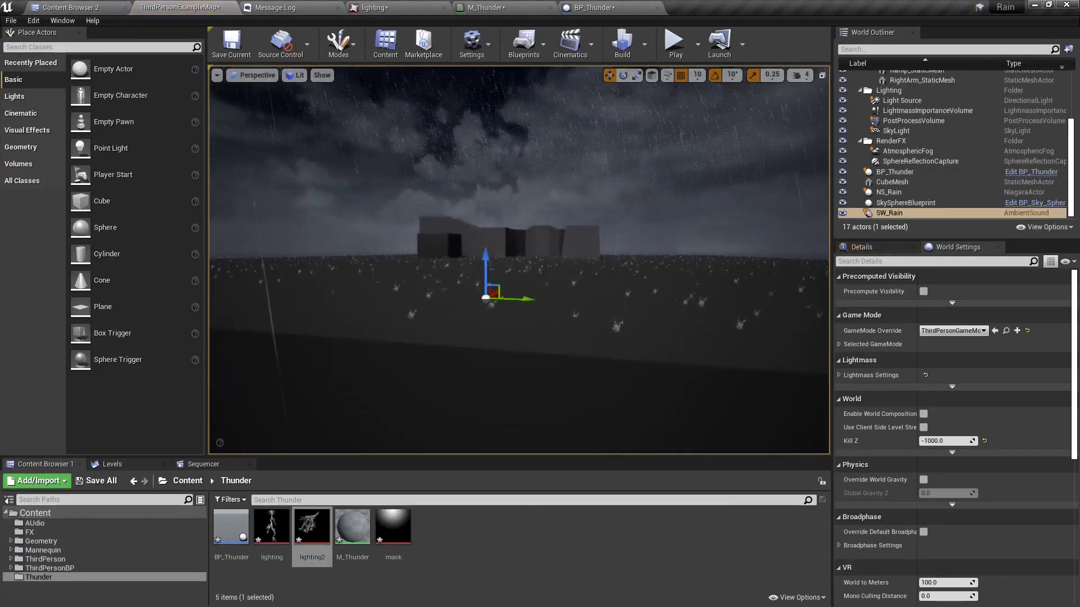
{"action": "key", "text": "F11"}
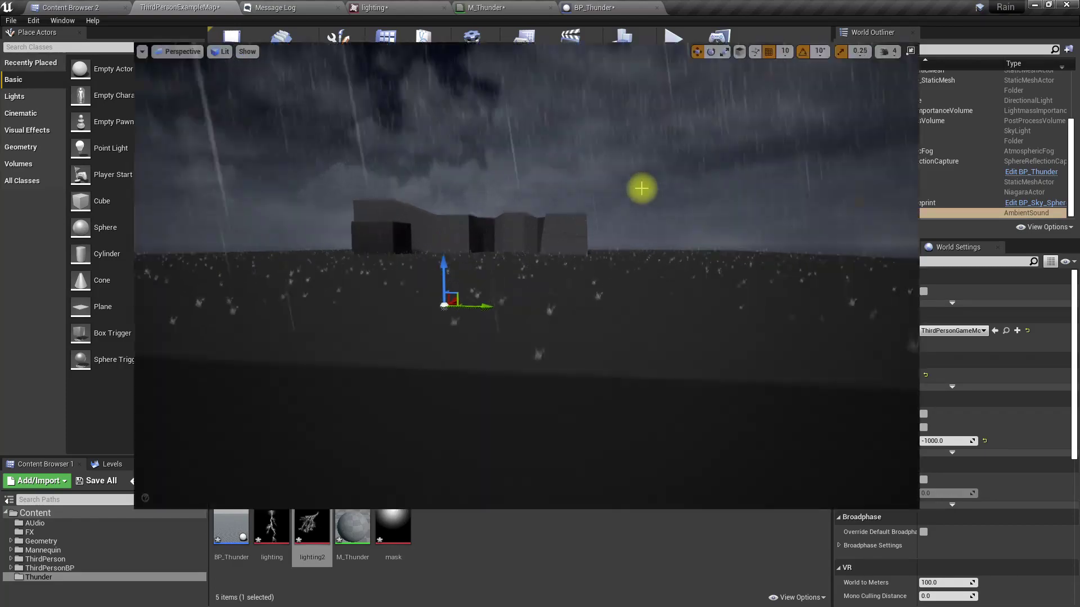
{"action": "key", "text": "alt+p"}
{"action": "key", "text": "Escape"}
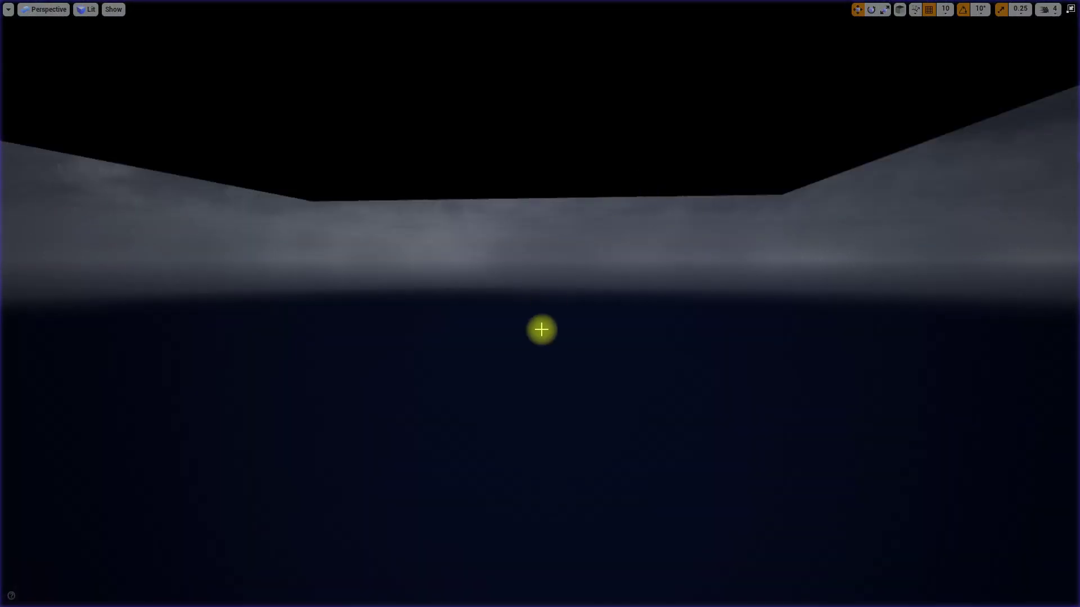
Move the camera closer to the building, test-play again to hear the rain, then restore the editor layout.
{"action": "mouse_move", "coordinate": [540, 330]}
{"action": "right_mouse_down"}
{"action": "mouse_move", "coordinate": [510, 317]}
{"action": "mouse_move", "coordinate": [544, 388]}
{"action": "mouse_move", "coordinate": [543, 306]}
{"action": "mouse_move", "coordinate": [544, 331]}
{"action": "right_mouse_up"}
{"action": "key", "text": "w"}
{"action": "key", "text": "alt+p"}
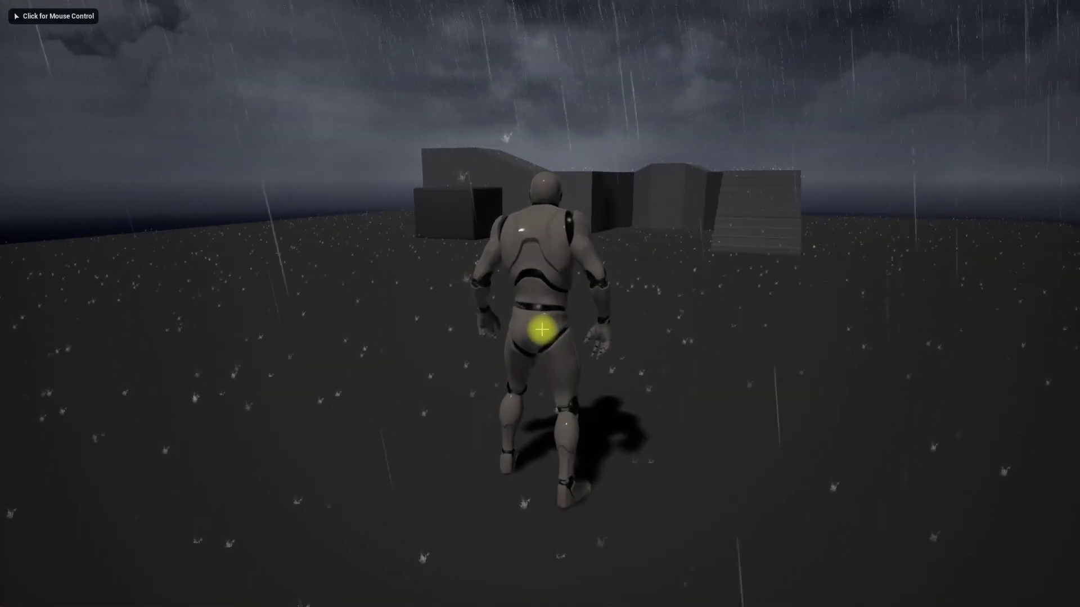
{"action": "key", "text": "Escape"}
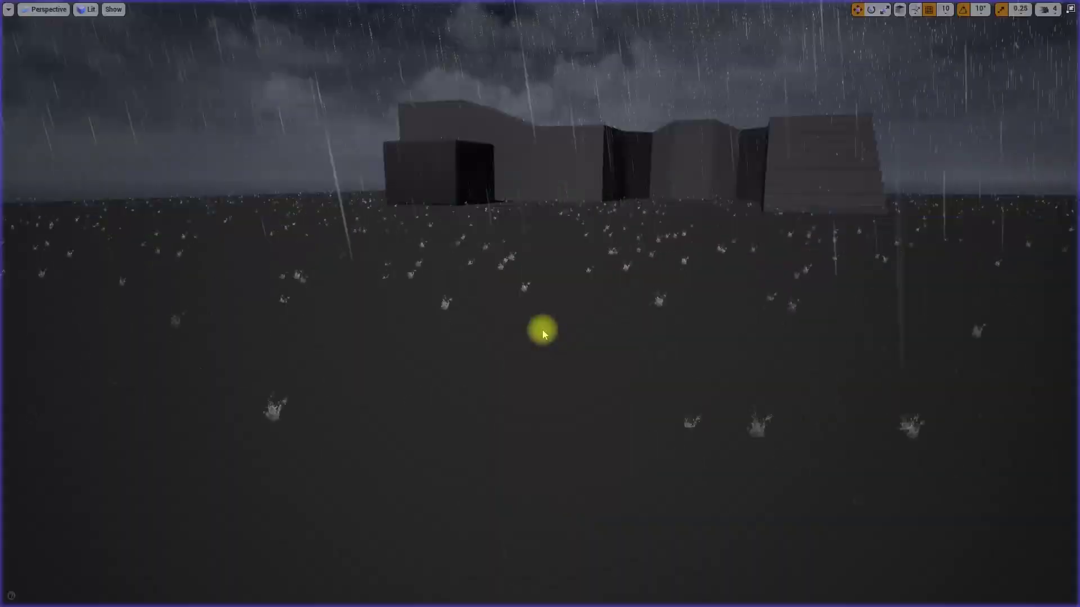
{"action": "mouse_move", "coordinate": [547, 294]}
{"action": "right_mouse_down"}
{"action": "mouse_move", "coordinate": [547, 281]}
{"action": "mouse_move", "coordinate": [540, 287]}
{"action": "right_mouse_up"}
{"action": "key", "text": "F11"}
In BP_Thunder's Event Graph, shift the Thunder_strike timeline nodes right to make room.
{"action": "left_click", "coordinate": [600, 7]}
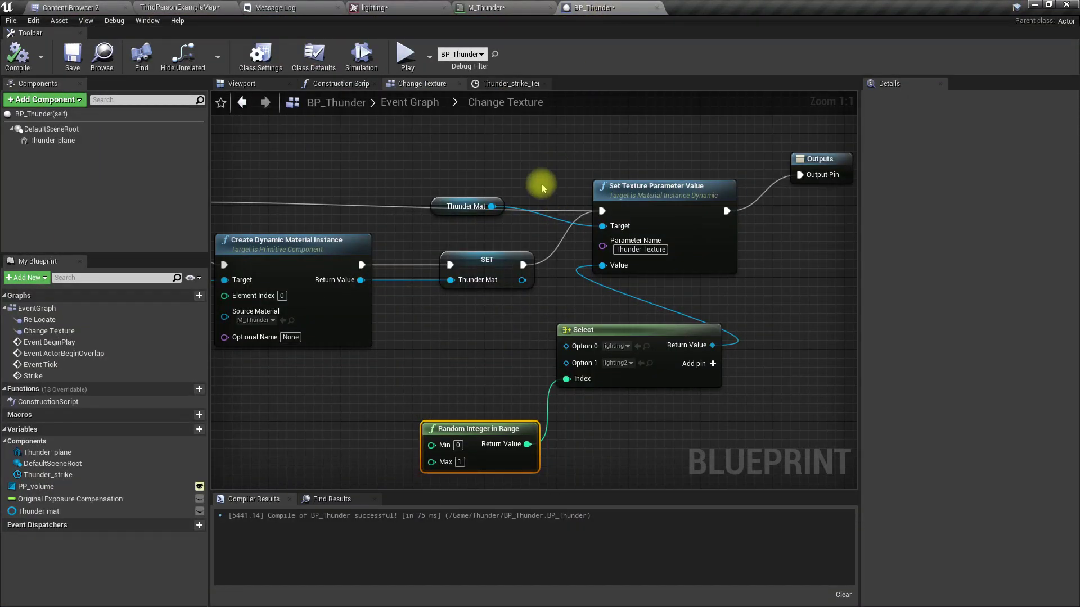
{"action": "scroll", "coordinate": [541, 183], "scroll_direction": "down", "scroll_amount": 4}
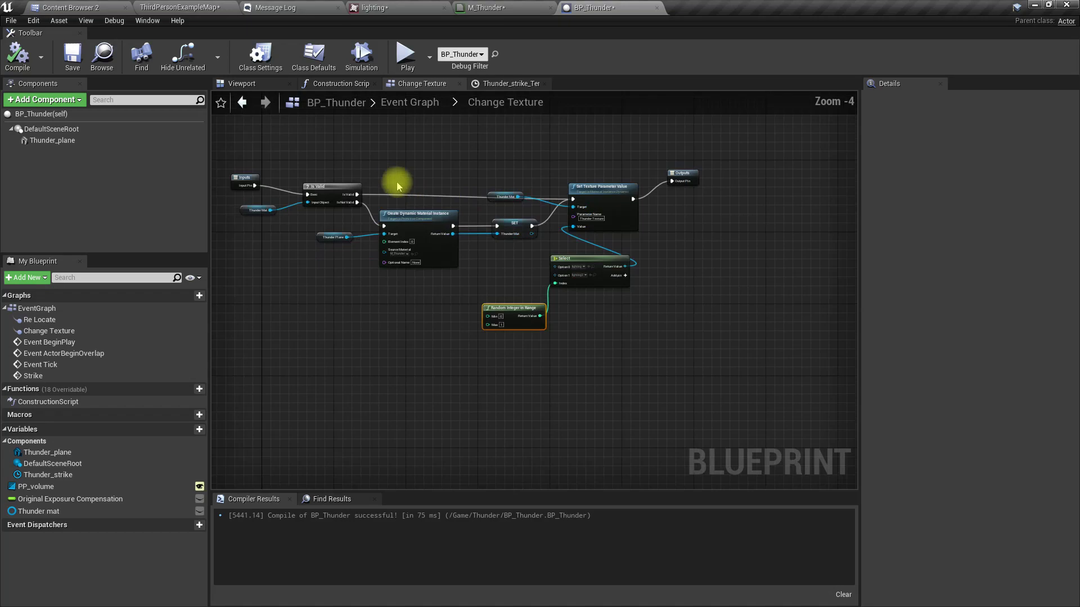
{"action": "left_click", "coordinate": [415, 106]}
{"action": "right_click_drag", "start_coordinate": [402, 304], "coordinate": [417, 211]}
{"action": "scroll", "coordinate": [590, 290], "scroll_direction": "up", "scroll_amount": 2}
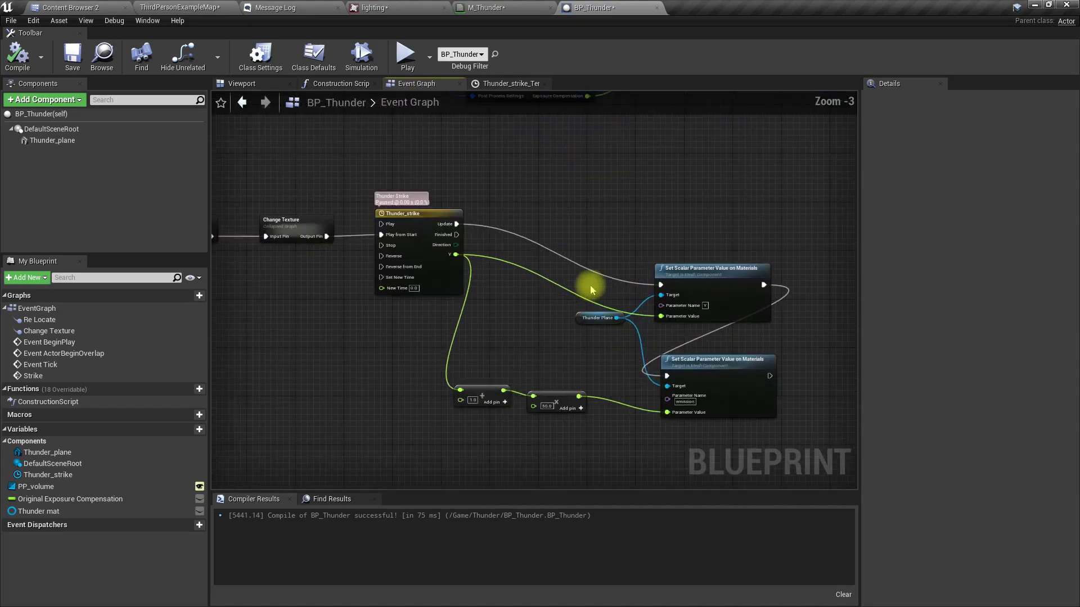
{"action": "scroll", "coordinate": [481, 210], "scroll_direction": "down", "scroll_amount": 2}
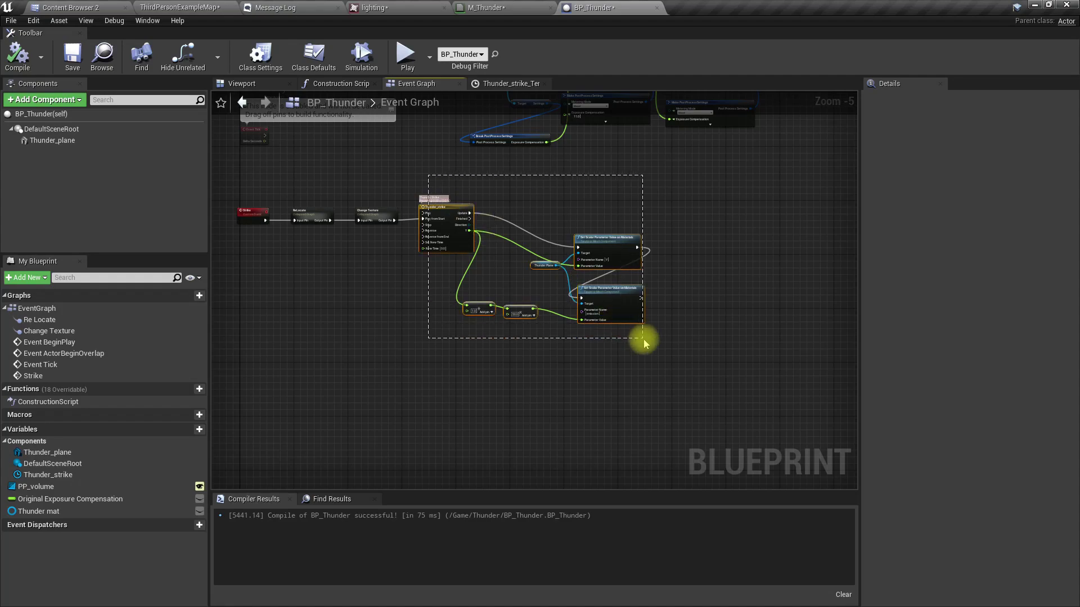
{"action": "left_click_drag", "start_coordinate": [644, 343], "coordinate": [645, 344]}
{"action": "left_click_drag", "start_coordinate": [465, 229], "coordinate": [517, 218]}
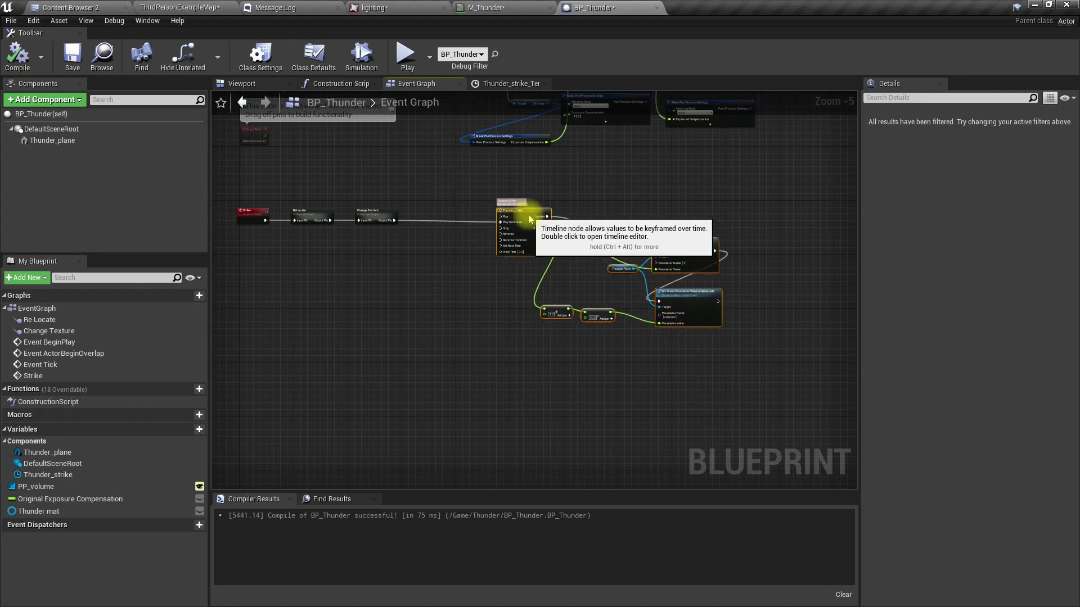
{"action": "scroll", "coordinate": [444, 241], "scroll_direction": "up", "scroll_amount": 4}
{"action": "scroll", "coordinate": [442, 241], "scroll_direction": "down", "scroll_amount": 3}
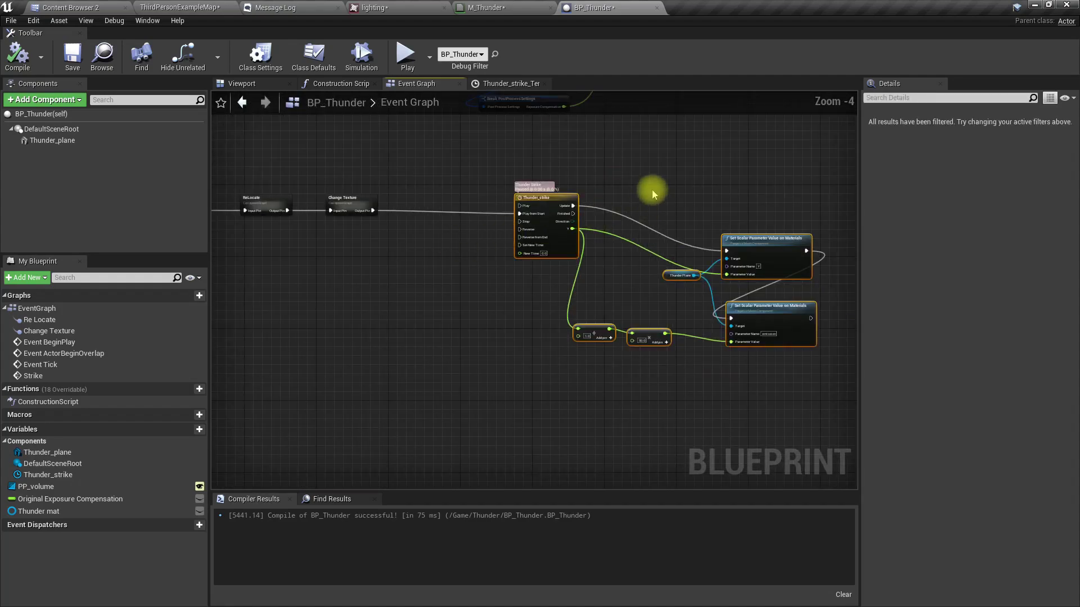
{"action": "right_click_drag", "start_coordinate": [652, 194], "coordinate": [731, 297]}
{"action": "scroll", "coordinate": [479, 325], "scroll_direction": "up", "scroll_amount": 3}
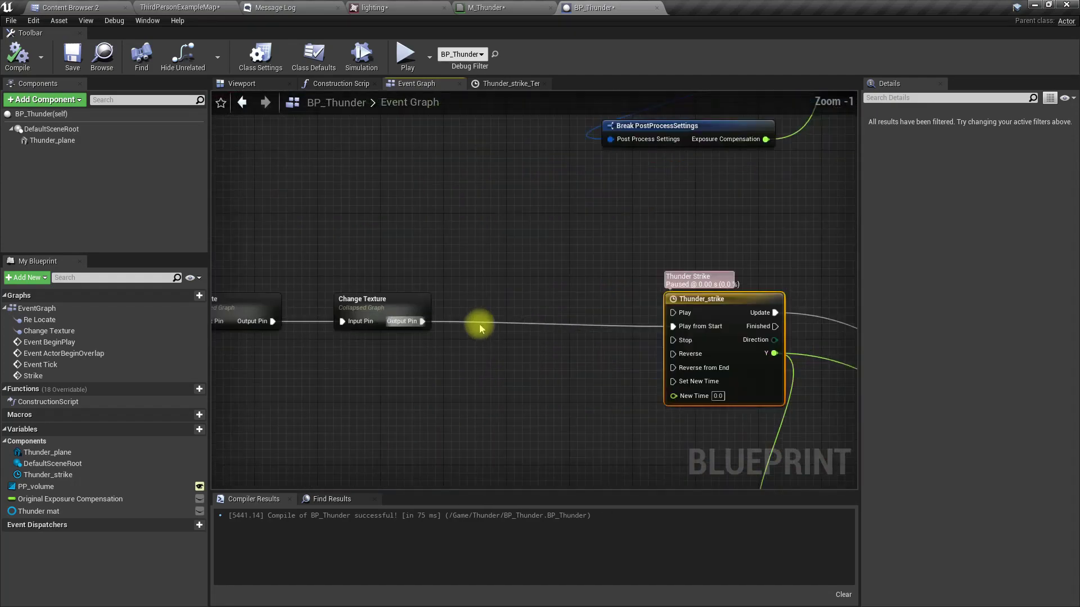
Start a 'play' action from Change Texture, cancel it, and bring the Strike, Delay and SET chain into view.
{"action": "left_click_drag", "start_coordinate": [415, 325], "coordinate": [487, 325]}
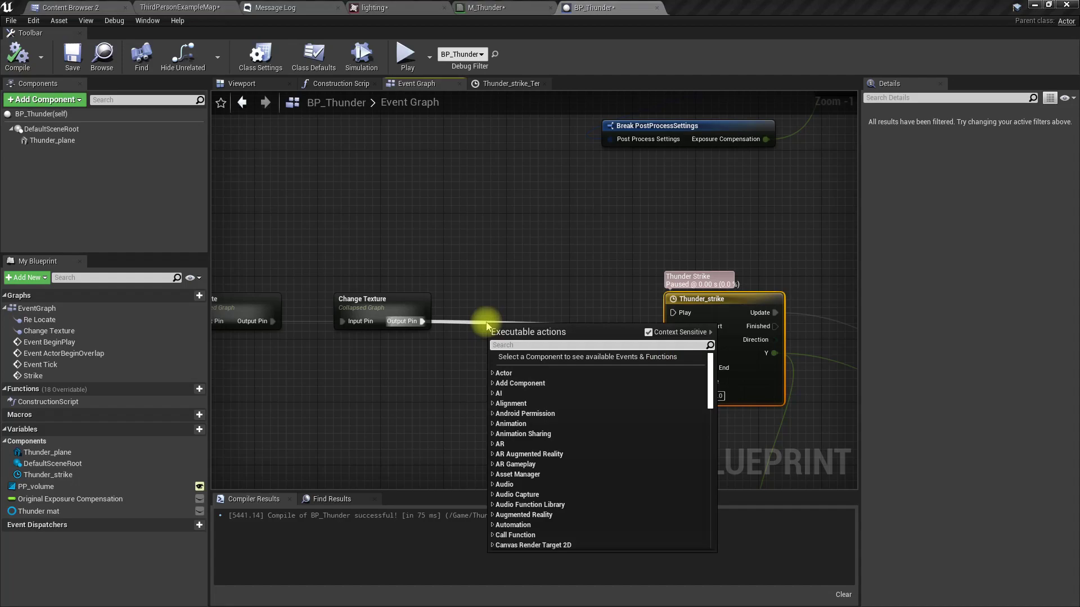
{"action": "type", "text": "play"}
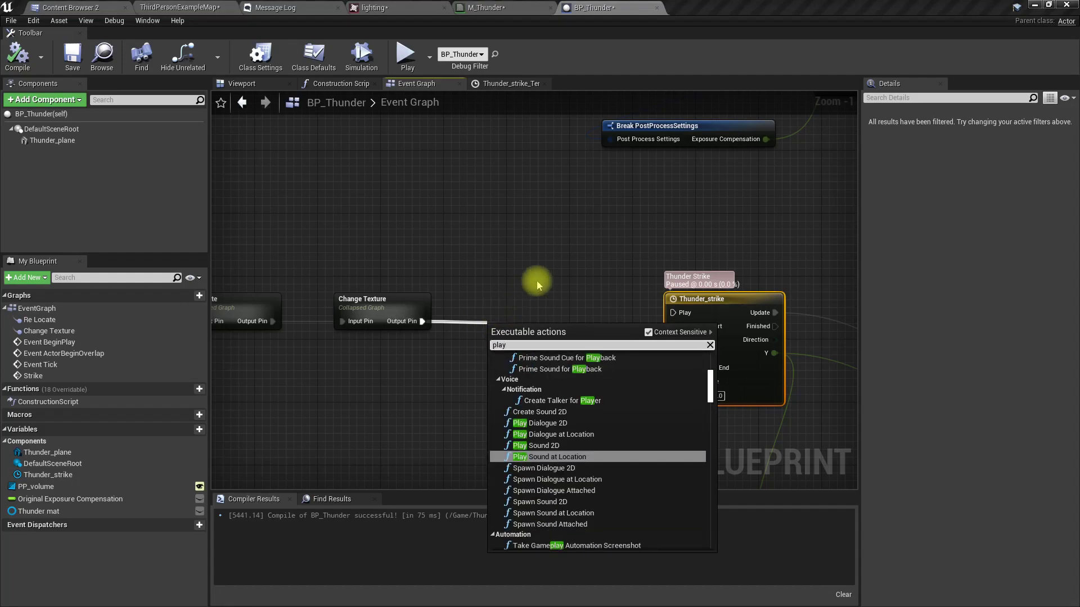
{"action": "right_click_drag", "start_coordinate": [537, 285], "coordinate": [520, 283]}
{"action": "scroll", "coordinate": [536, 280], "scroll_direction": "down", "scroll_amount": 3}
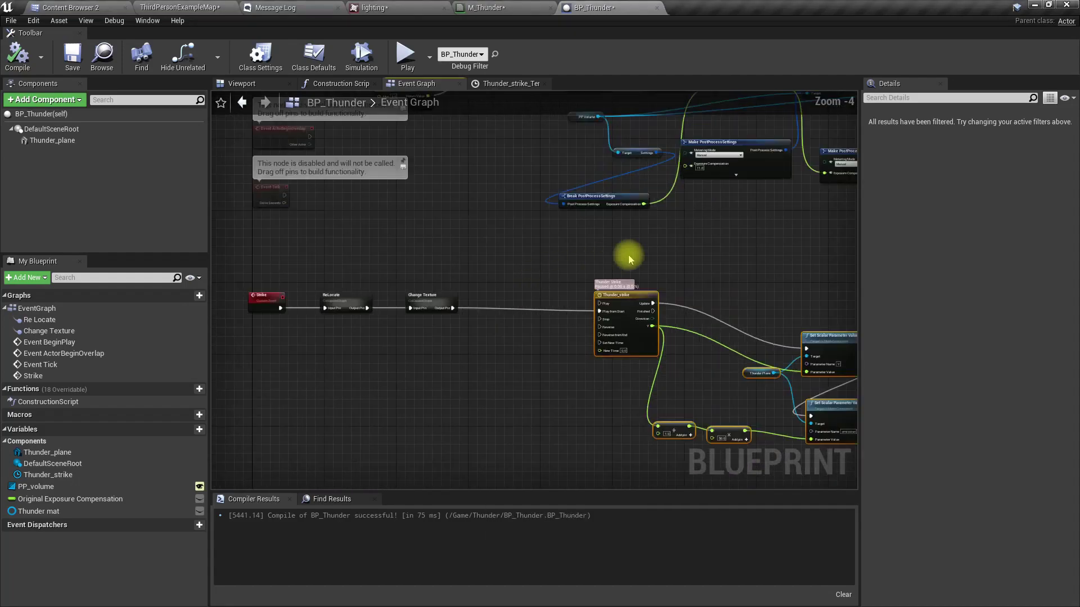
{"action": "right_click_drag", "start_coordinate": [624, 254], "coordinate": [369, 427]}
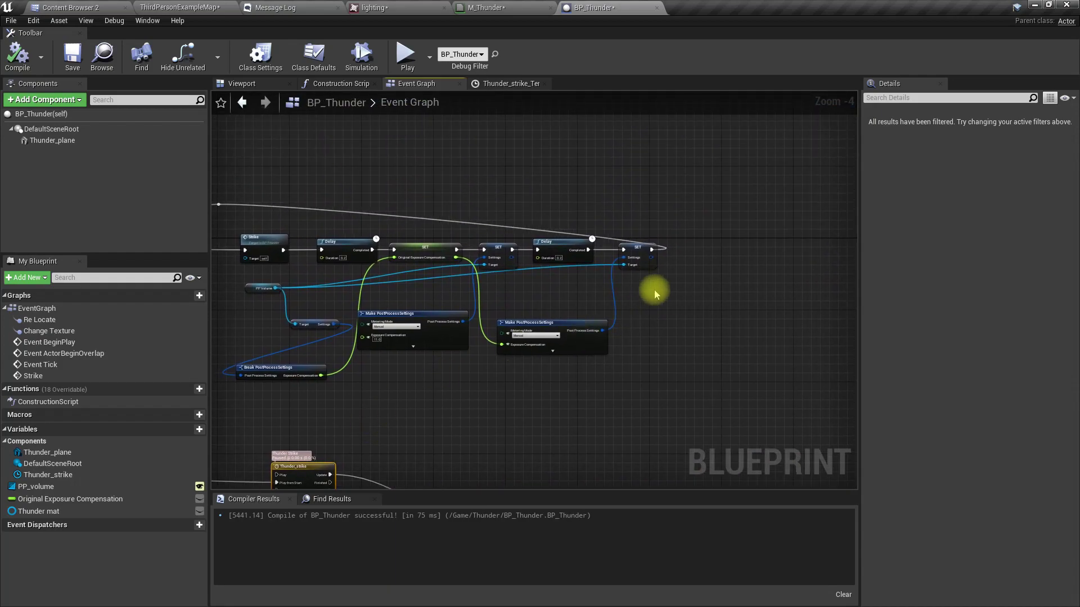
{"action": "scroll", "coordinate": [641, 247], "scroll_direction": "up", "scroll_amount": 3}
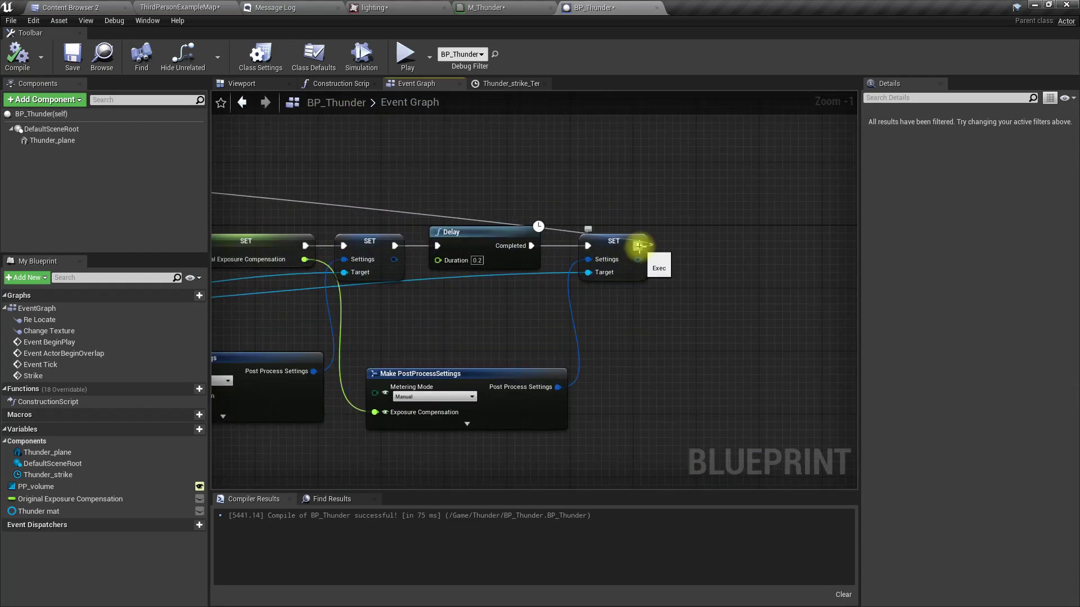
Add a Play Sound 2D node after the last SET node, with Sound set to SW_LightningStrike.
{"action": "left_click_drag", "start_coordinate": [640, 246], "coordinate": [691, 247]}
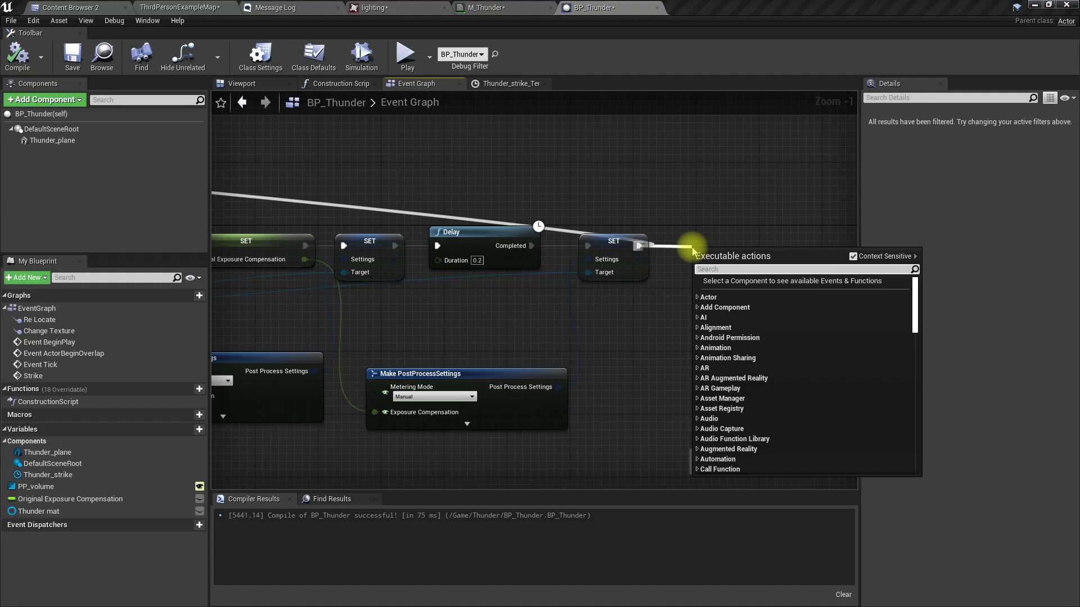
{"action": "type", "text": "plays"}
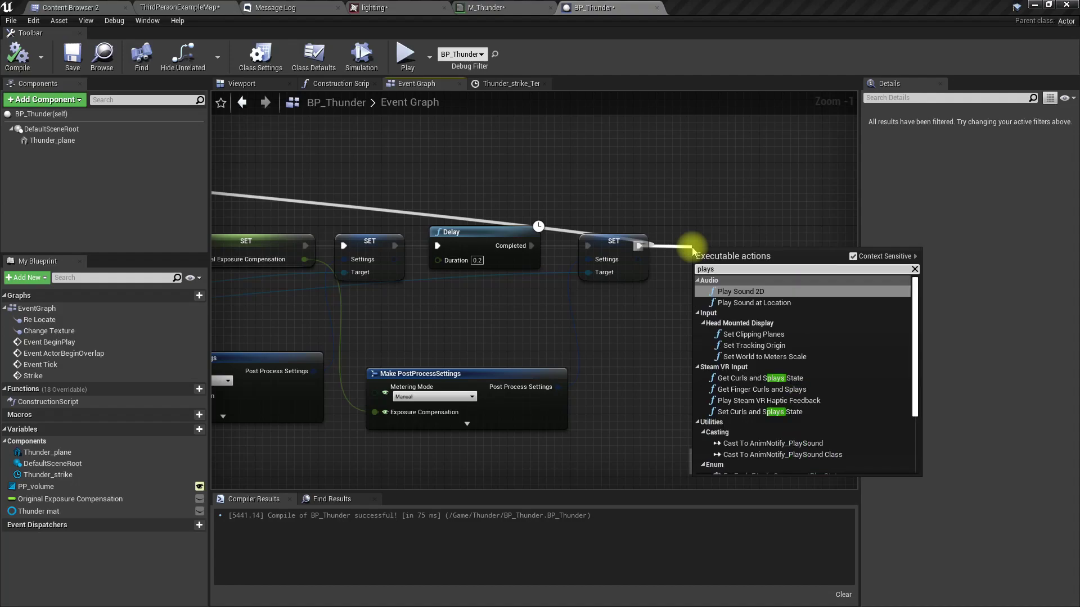
{"action": "key", "text": "Return"}
{"action": "left_click_drag", "start_coordinate": [693, 252], "coordinate": [700, 228]}
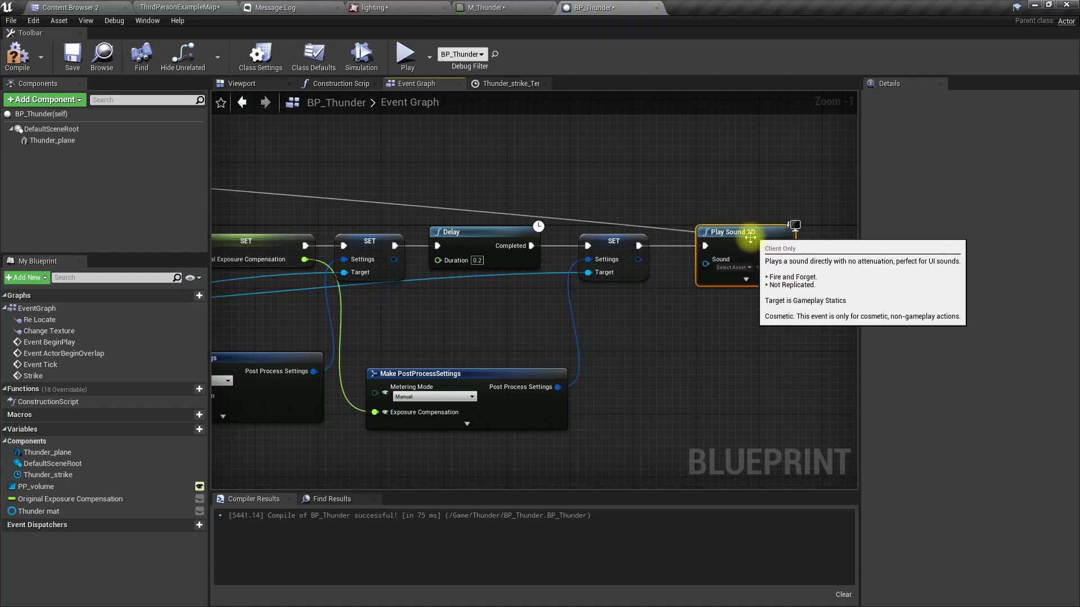
{"action": "left_click", "coordinate": [731, 267]}
{"action": "left_click", "coordinate": [754, 310]}
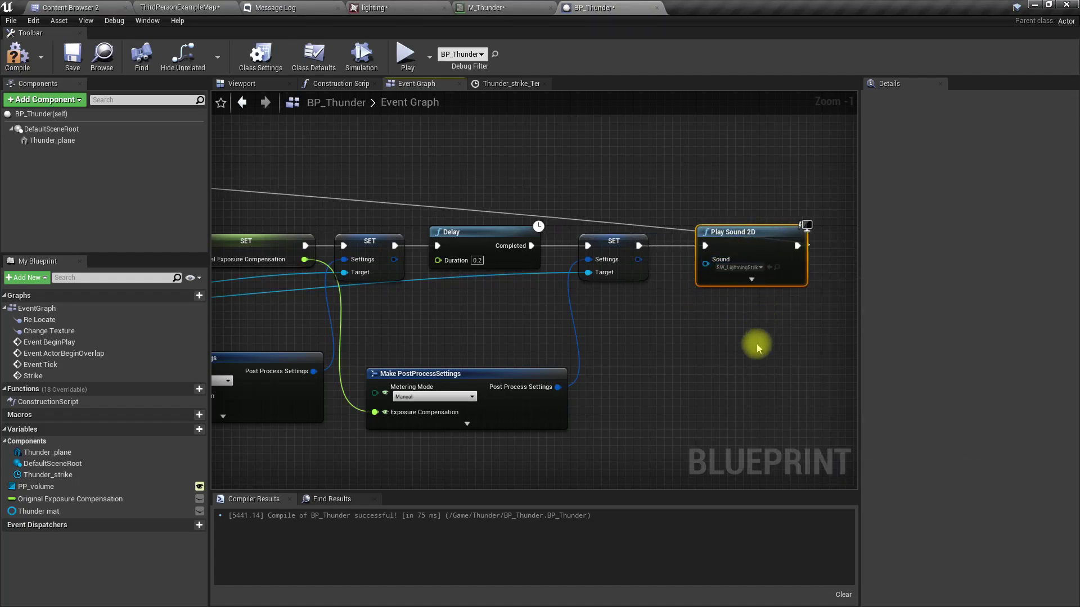
Play-test the rainy level fullscreen, running the character forward to hear the thunder.
{"action": "left_click", "coordinate": [169, 7]}
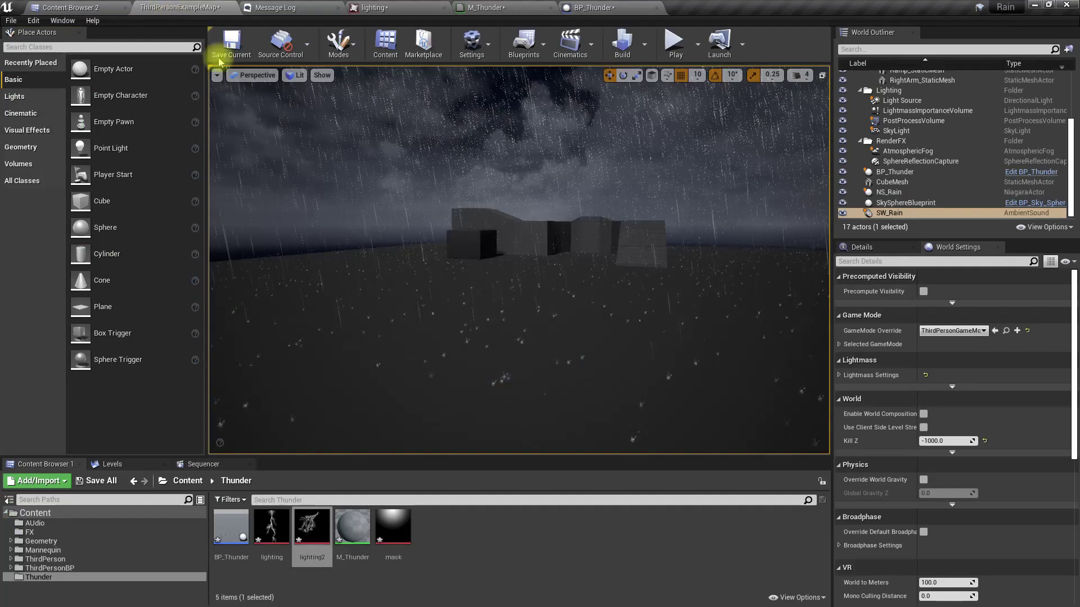
{"action": "key", "text": "F11"}
{"action": "key", "text": "alt+p"}
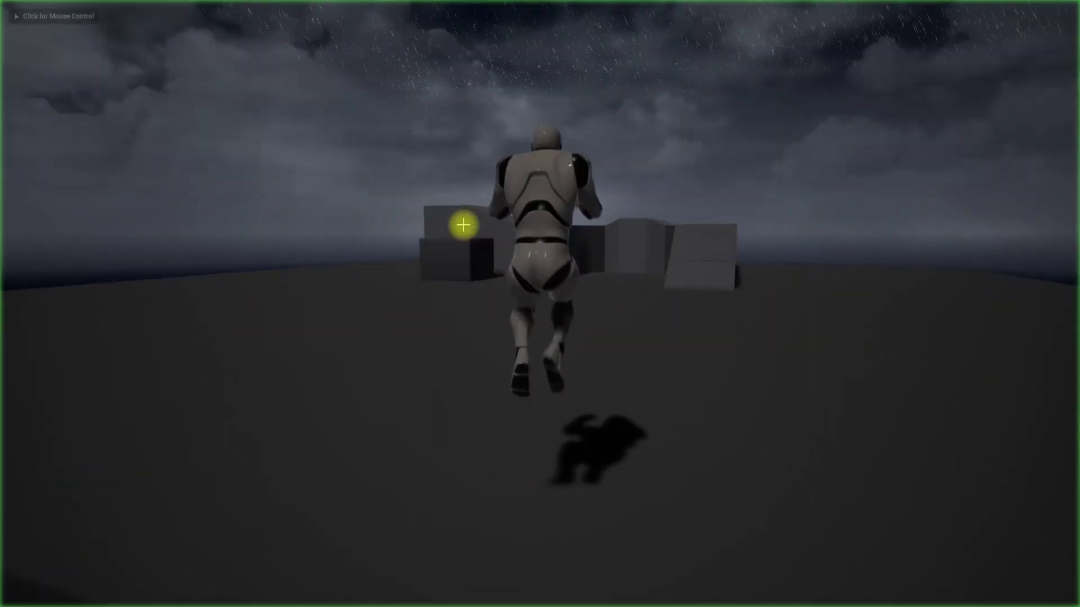
{"action": "left_click", "coordinate": [463, 225]}
{"action": "key", "text": "w"}
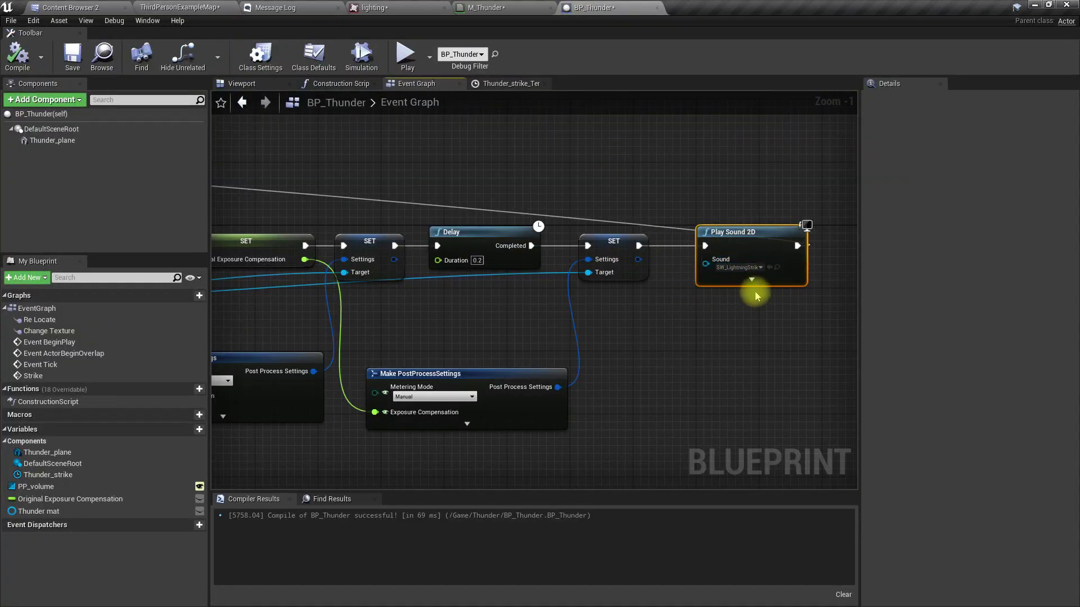
Undo the Play Sound 2D node added after the exposure SET steps.
{"action": "right_click_drag", "start_coordinate": [683, 349], "coordinate": [663, 358]}
{"action": "key", "text": "ctrl+z"}
{"action": "key", "text": "ctrl+z"}
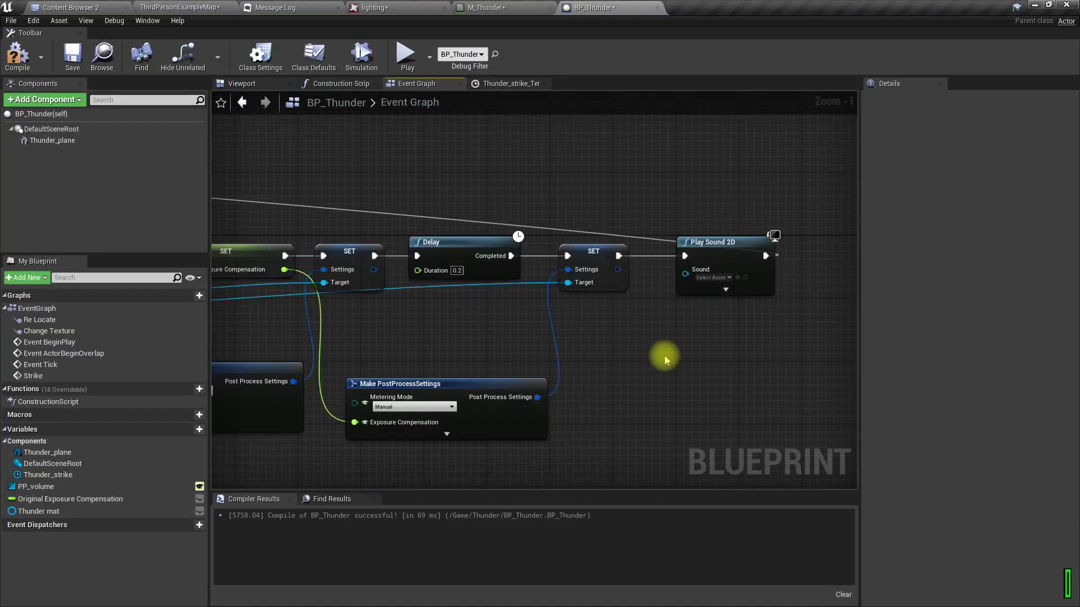
{"action": "key", "text": "ctrl+z"}
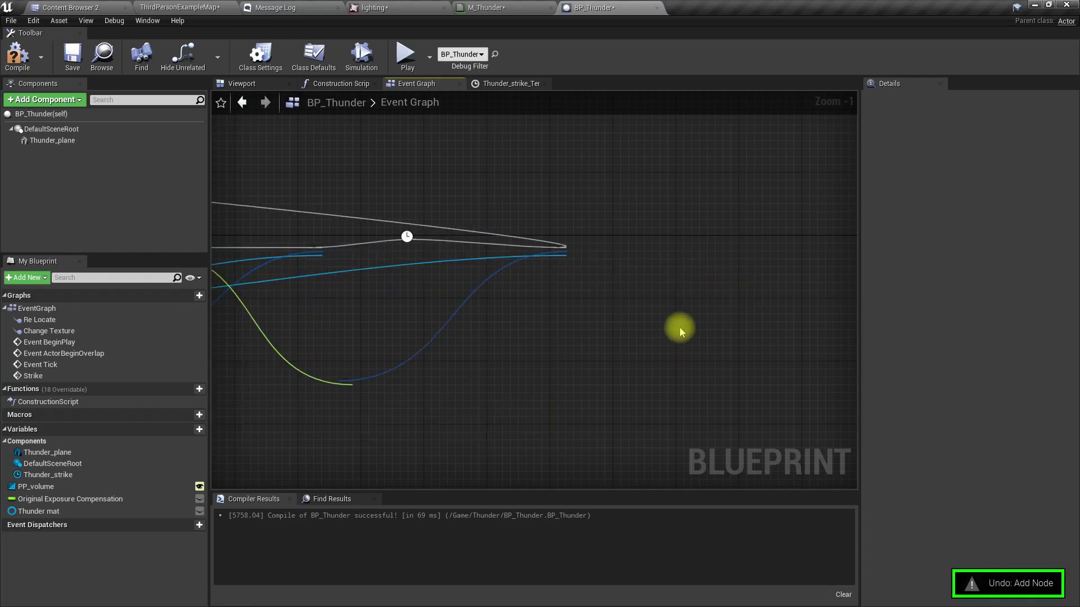
{"action": "right_click_drag", "start_coordinate": [613, 340], "coordinate": [752, 260]}
{"action": "scroll", "coordinate": [478, 379], "scroll_direction": "down", "scroll_amount": 4}
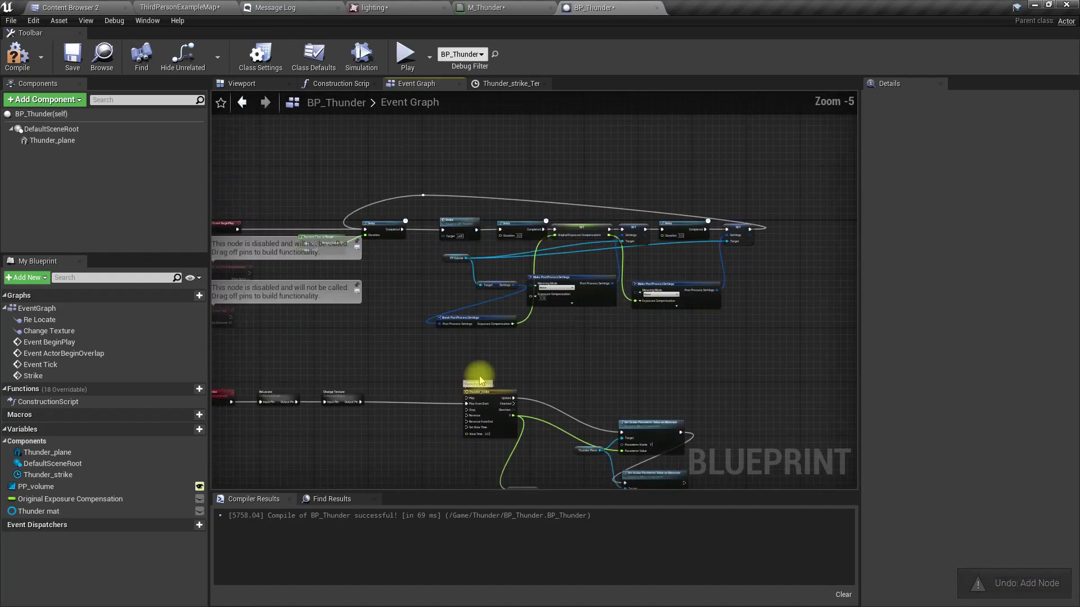
{"action": "scroll", "coordinate": [478, 362], "scroll_direction": "up", "scroll_amount": 3}
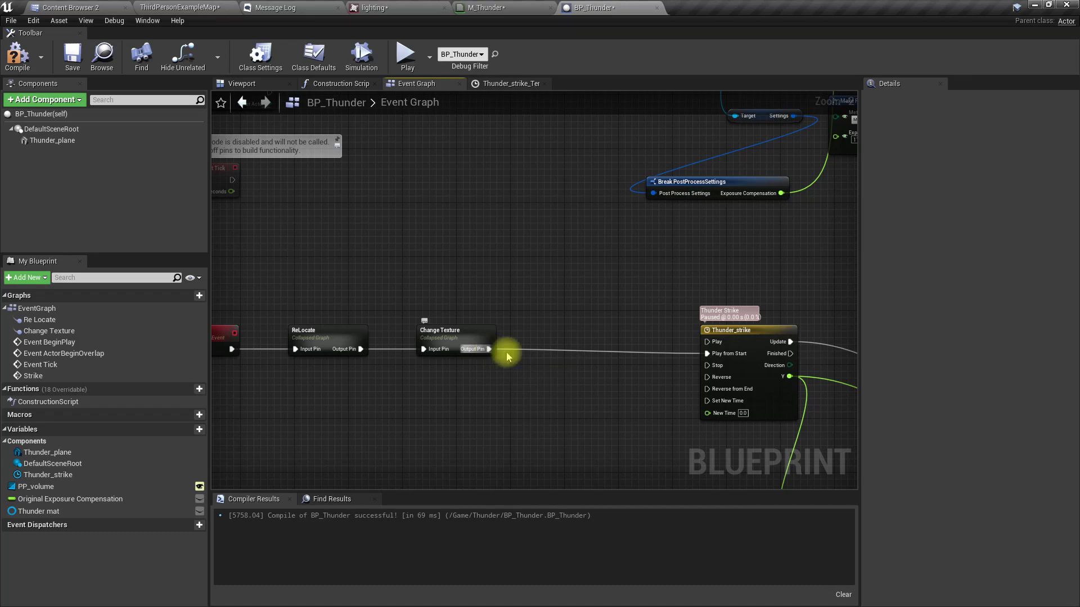
Add a Play Sound at Location node from Change Texture with SW_LightningStrike, then delete it.
{"action": "left_click_drag", "start_coordinate": [489, 349], "coordinate": [539, 353]}
{"action": "type", "text": "play sound"}
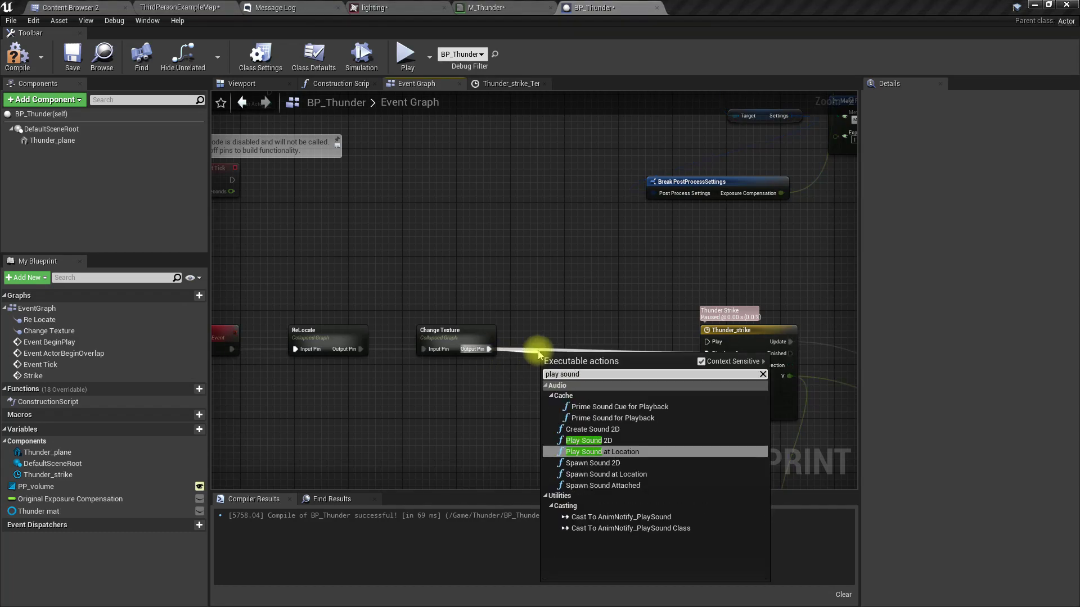
{"action": "key", "text": "Return"}
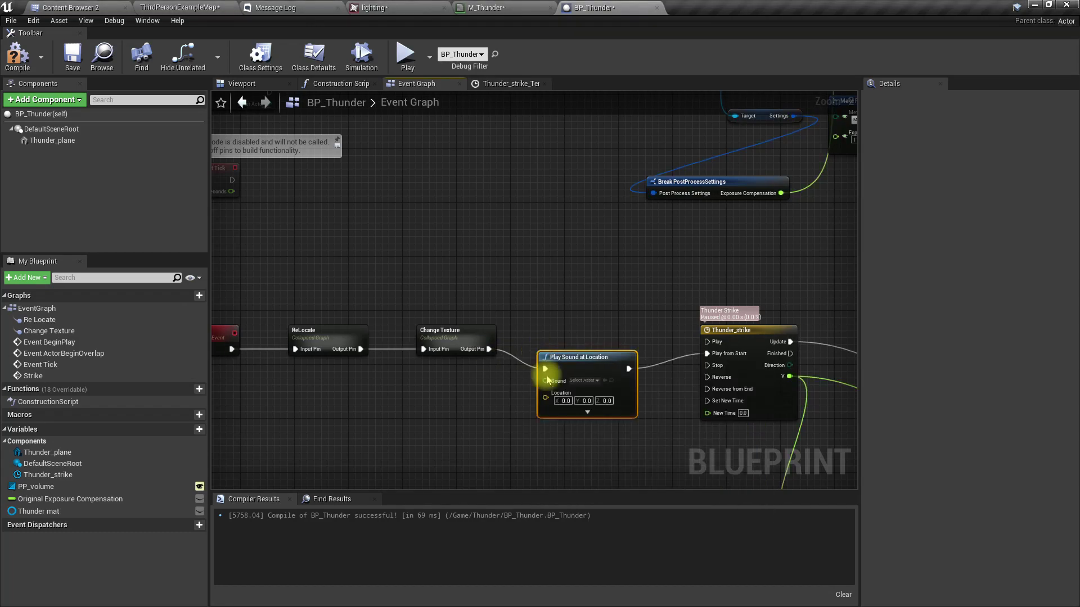
{"action": "scroll", "coordinate": [547, 380], "scroll_direction": "up", "scroll_amount": 2}
{"action": "left_click", "coordinate": [565, 380]}
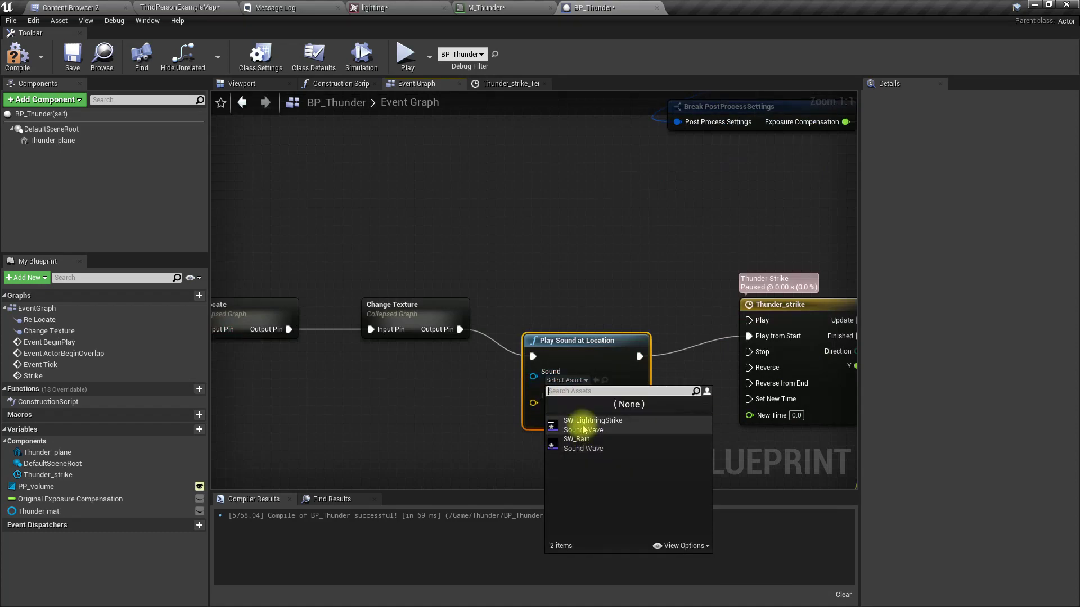
{"action": "left_click", "coordinate": [583, 426]}
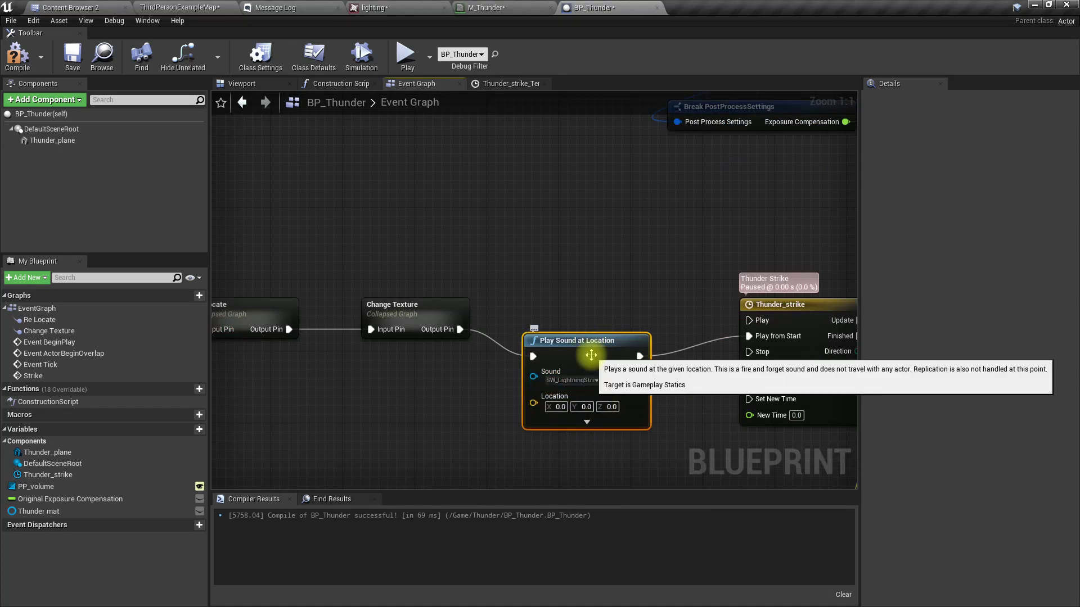
{"action": "left_click_drag", "start_coordinate": [591, 354], "coordinate": [593, 345]}
{"action": "key", "text": "Delete"}
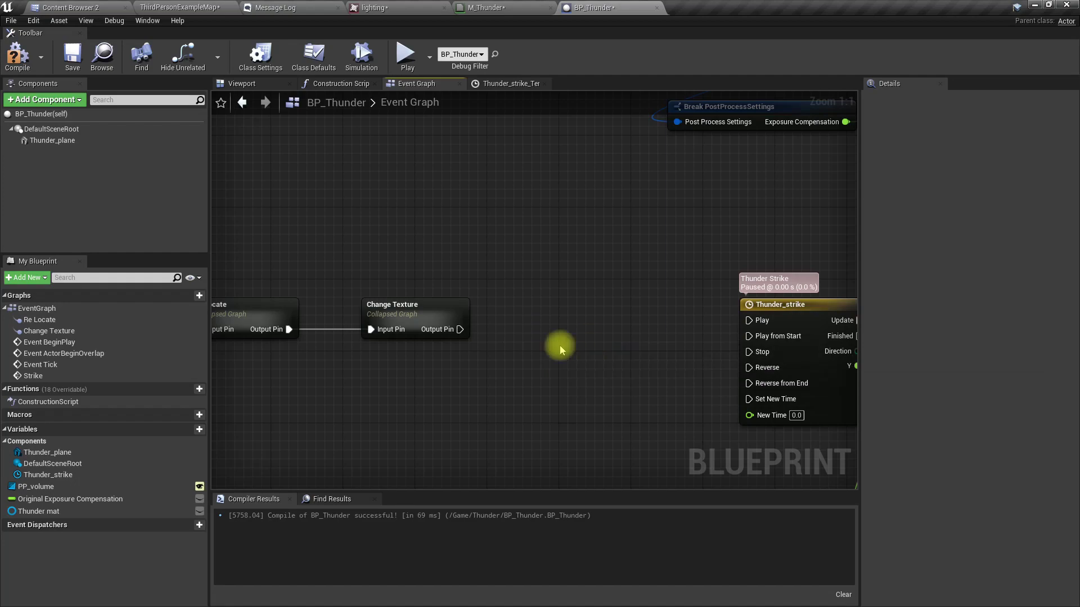
Add a Play Sound 2D node from Change Texture's output, with Sound set to SW_LightningStrike.
{"action": "left_click_drag", "start_coordinate": [514, 333], "coordinate": [514, 333]}
{"action": "type", "text": "play sou"}
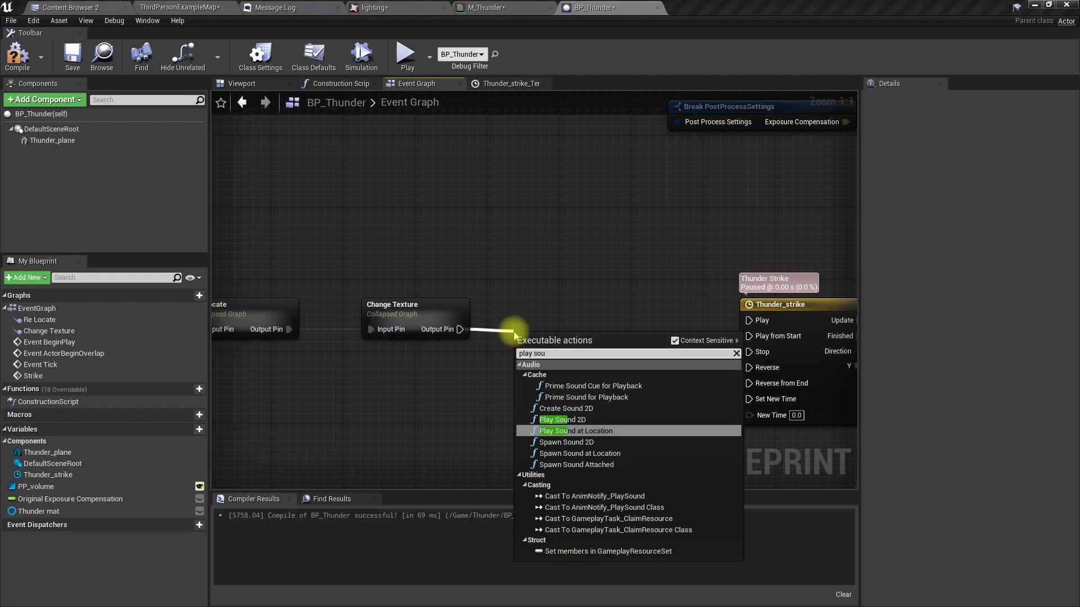
{"action": "key", "text": "Up"}
{"action": "key", "text": "Return"}
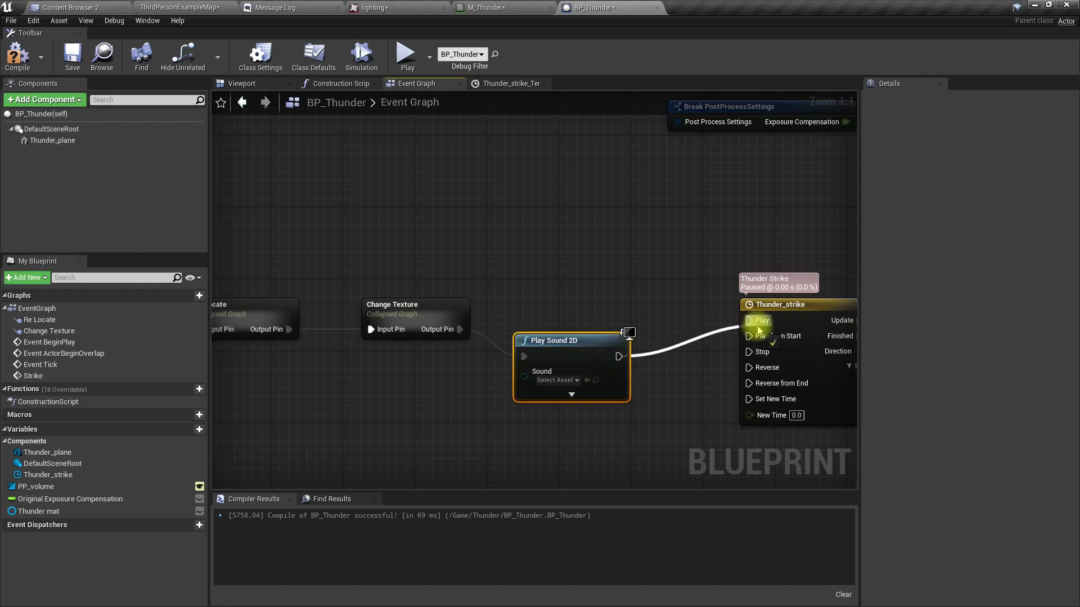
{"action": "left_click", "coordinate": [557, 381]}
{"action": "left_click", "coordinate": [574, 429]}
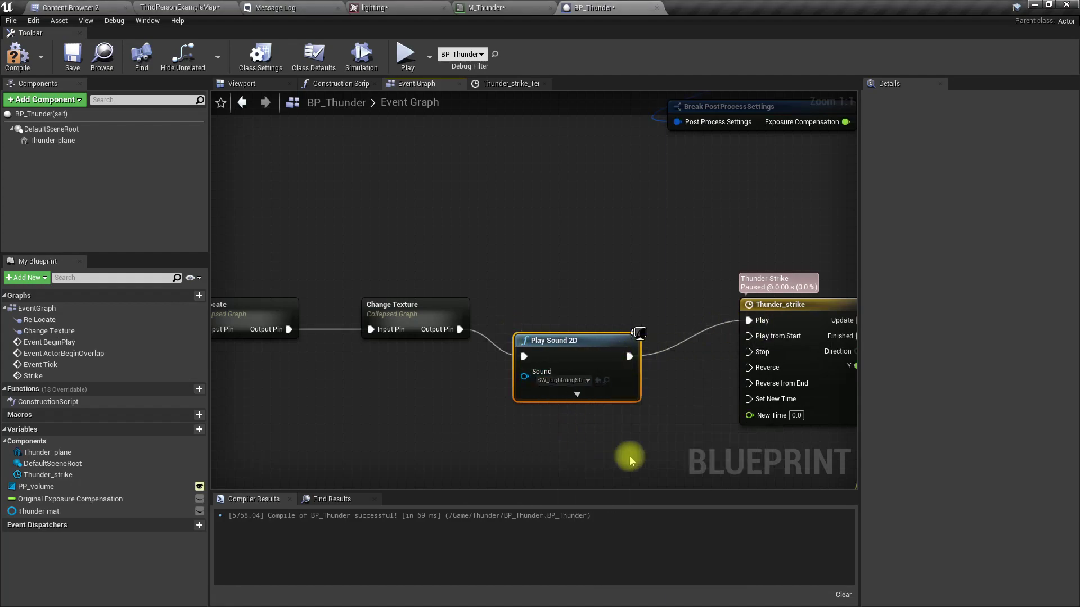
{"action": "left_click", "coordinate": [185, 7]}
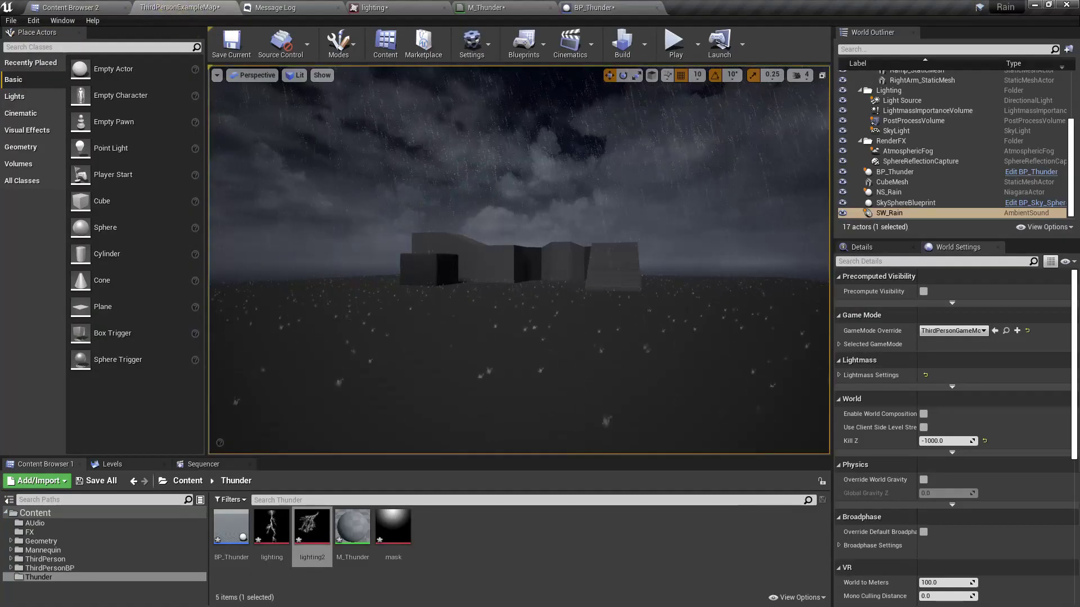
{"action": "key", "text": "F11"}
{"action": "key", "text": "alt+p"}
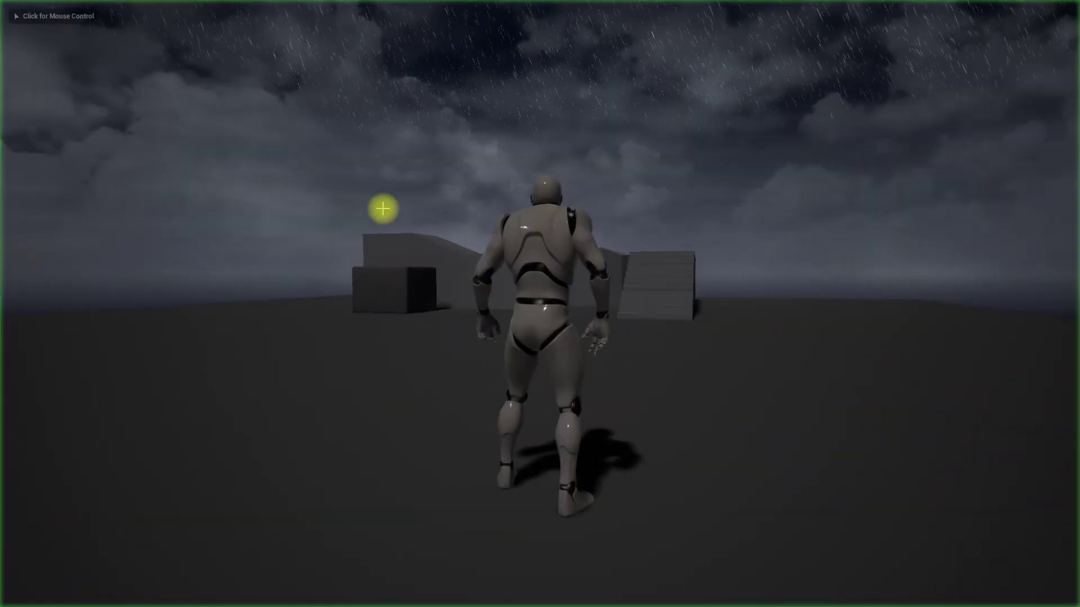
{"action": "key", "text": "w"}
{"action": "key", "text": "d"}
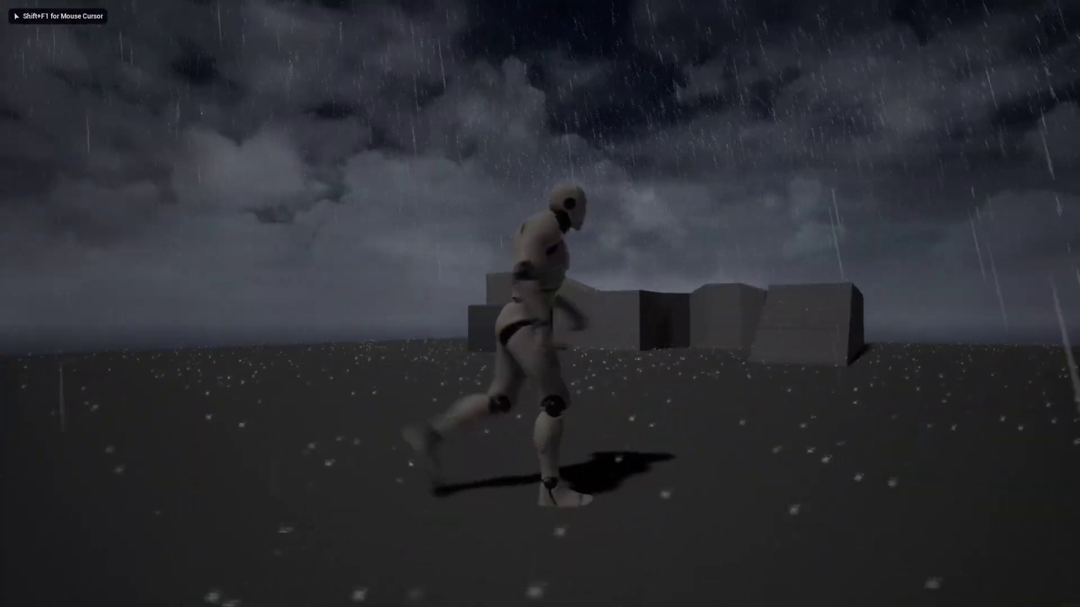
{"action": "key", "text": "w"}
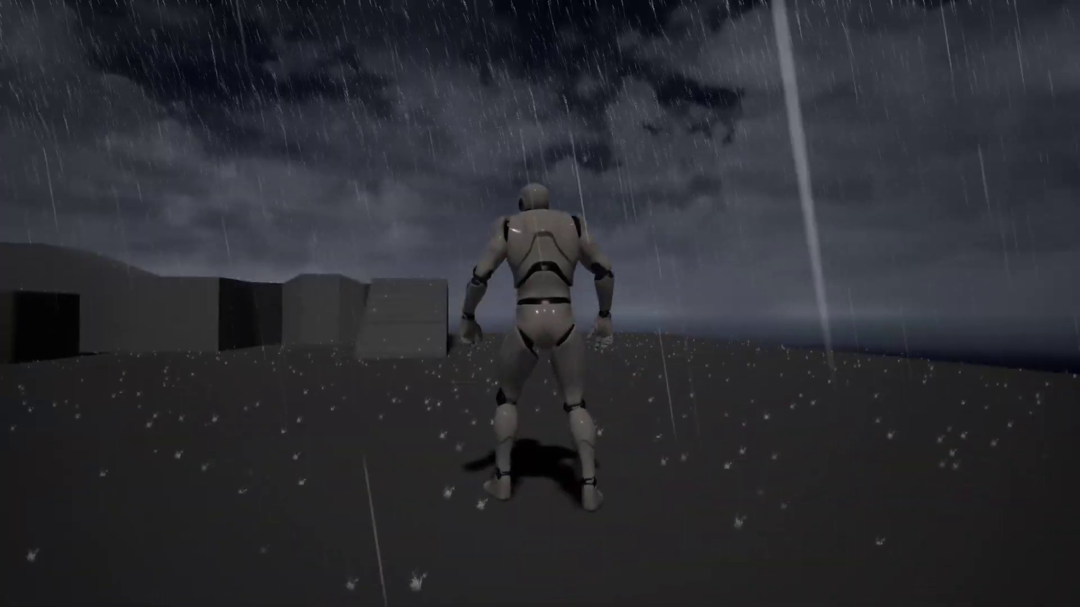
{"action": "key", "text": "d"}
{"action": "key", "text": "w"}
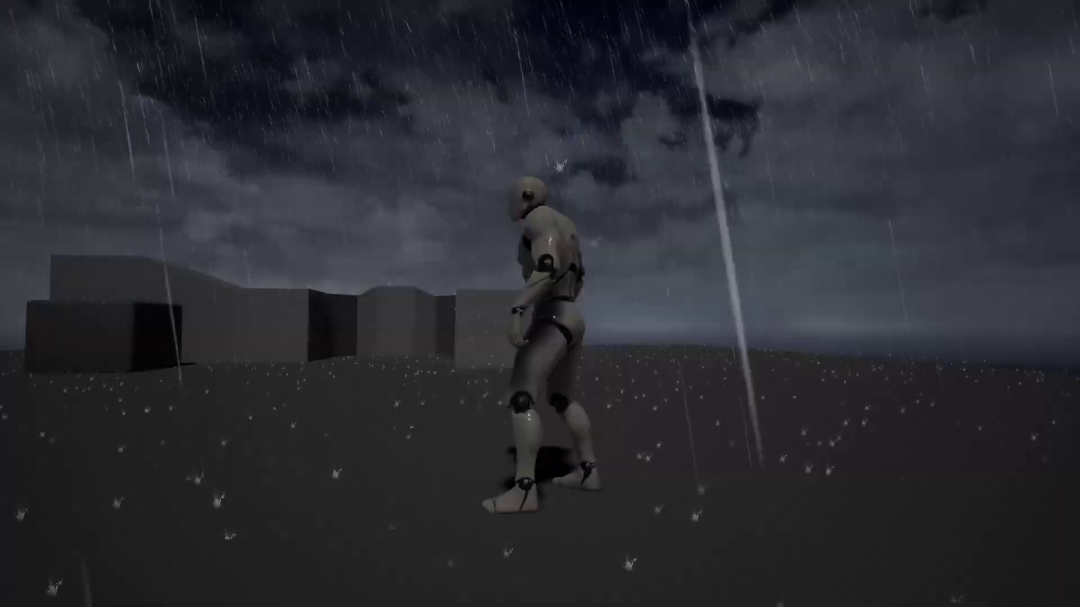
{"action": "key", "text": "w"}
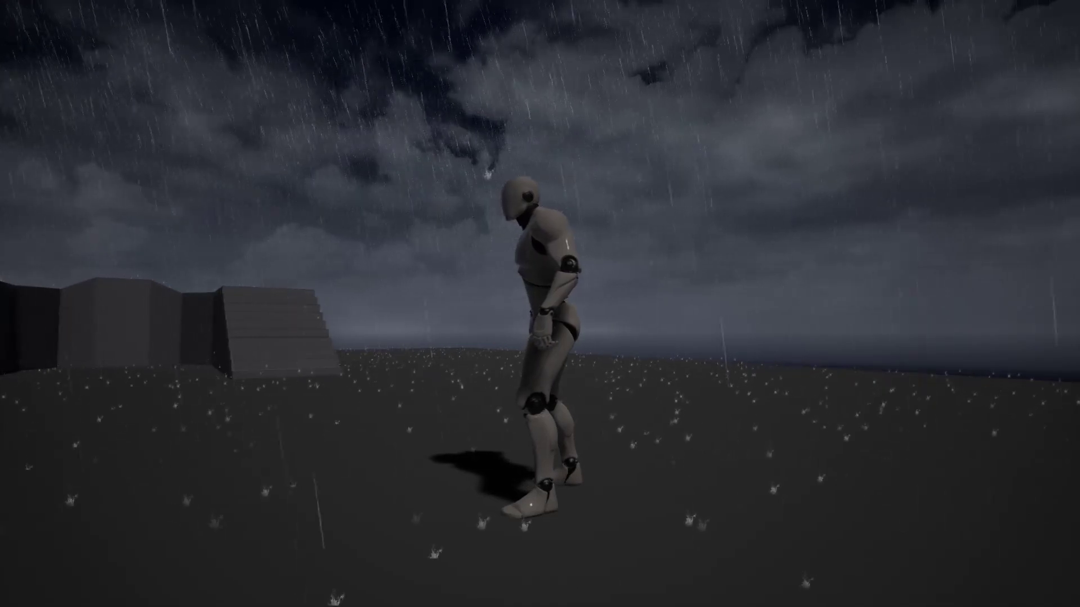
{"action": "key", "text": "w"}
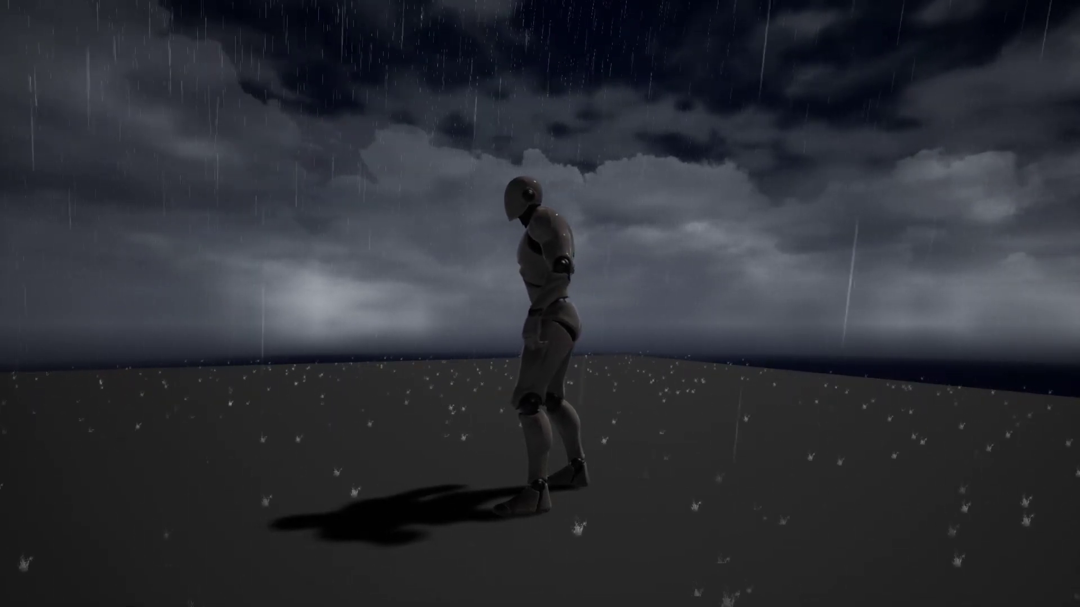
Stop the play session and return to BP_Thunder's Event Graph, centred on the sound node.
{"action": "key", "text": "Escape"}
{"action": "key", "text": "F11"}
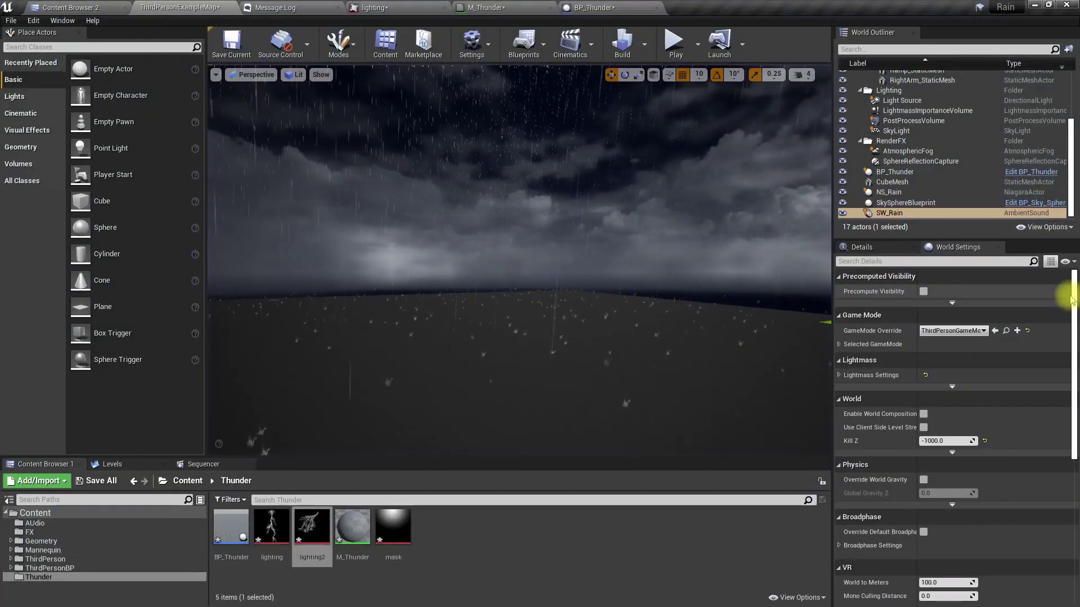
{"action": "left_click", "coordinate": [613, 6]}
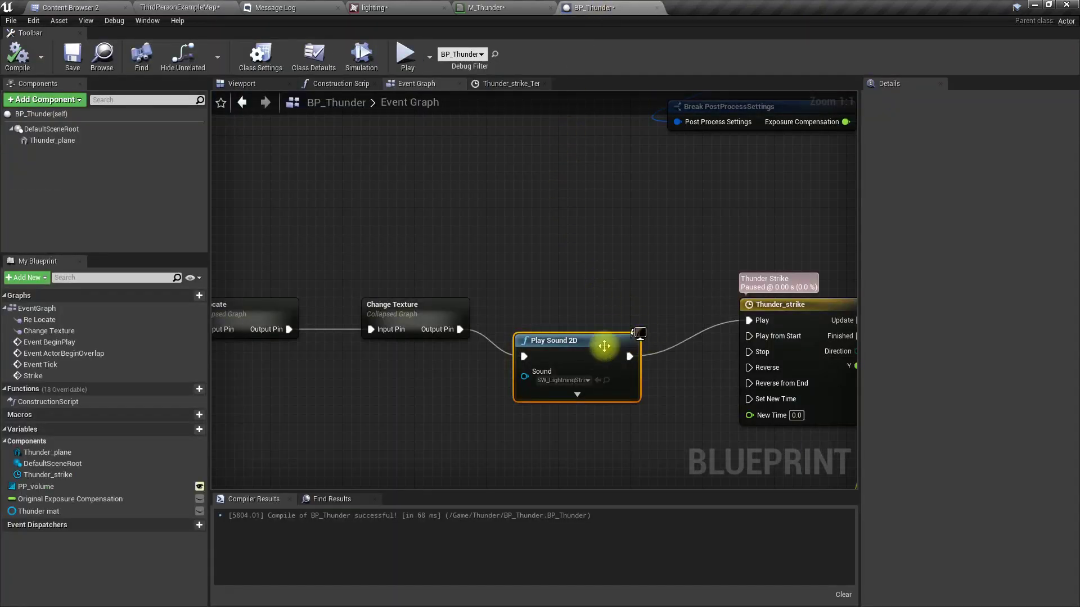
{"action": "right_click_drag", "start_coordinate": [632, 399], "coordinate": [468, 393]}
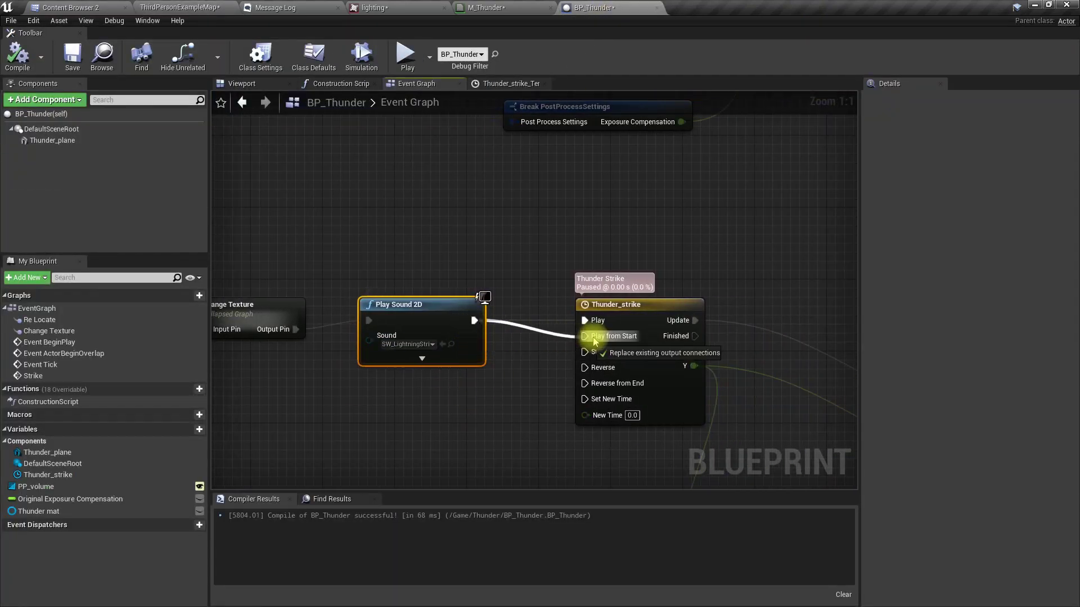
Wire Play Sound 2D's output to Thunder_strike's Play from Start, then pan to the Random Float in Range node.
{"action": "left_click_drag", "start_coordinate": [593, 340], "coordinate": [595, 338]}
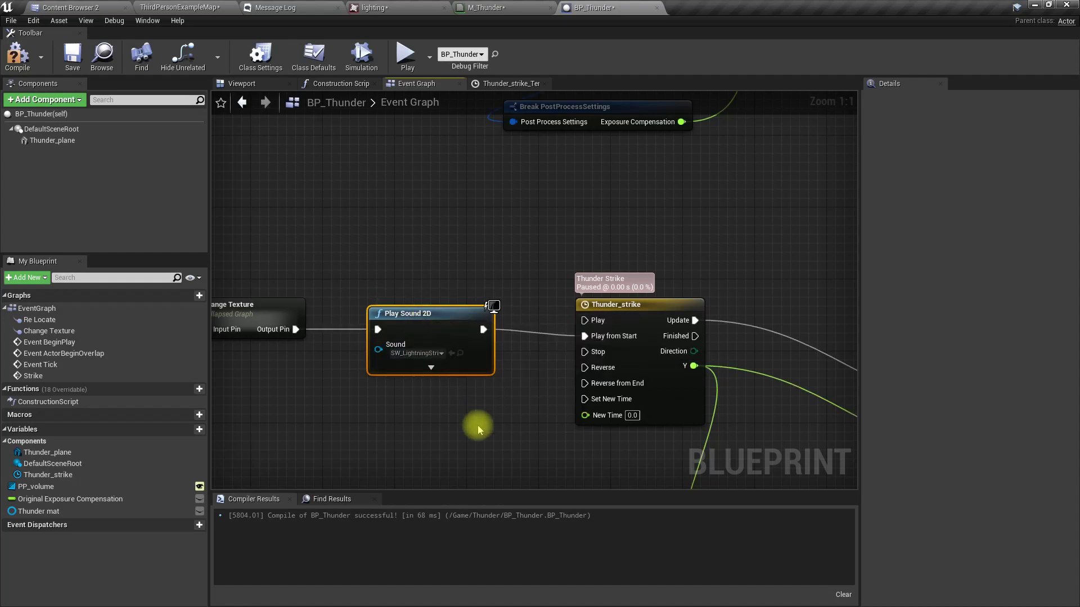
{"action": "right_click_drag", "start_coordinate": [416, 423], "coordinate": [495, 401]}
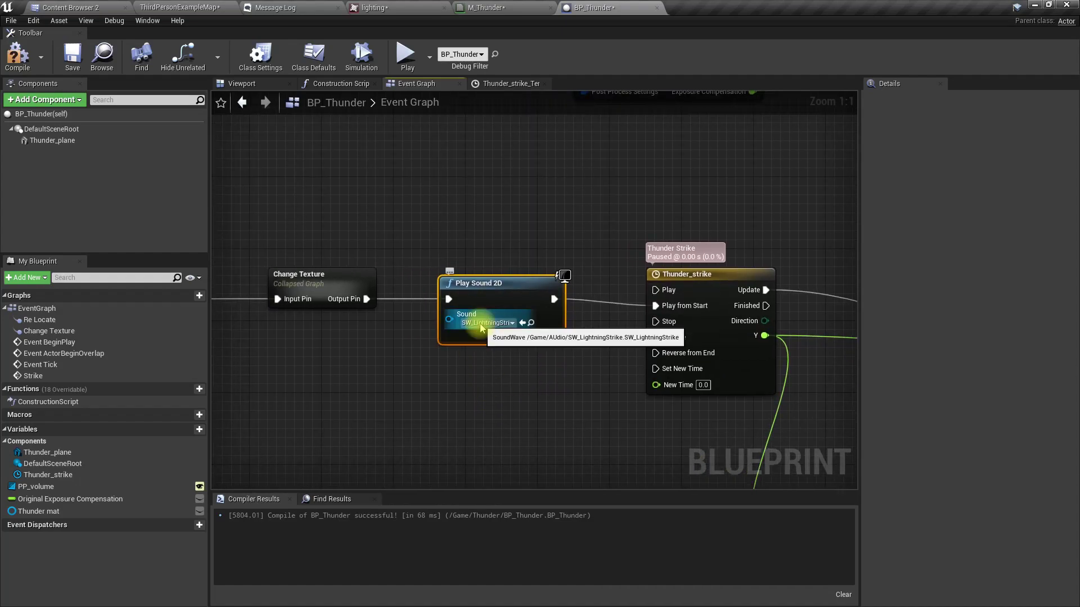
{"action": "scroll", "coordinate": [537, 353], "scroll_direction": "down", "scroll_amount": 5}
{"action": "right_click_drag", "start_coordinate": [572, 243], "coordinate": [473, 382]}
{"action": "scroll", "coordinate": [451, 272], "scroll_direction": "up", "scroll_amount": 4}
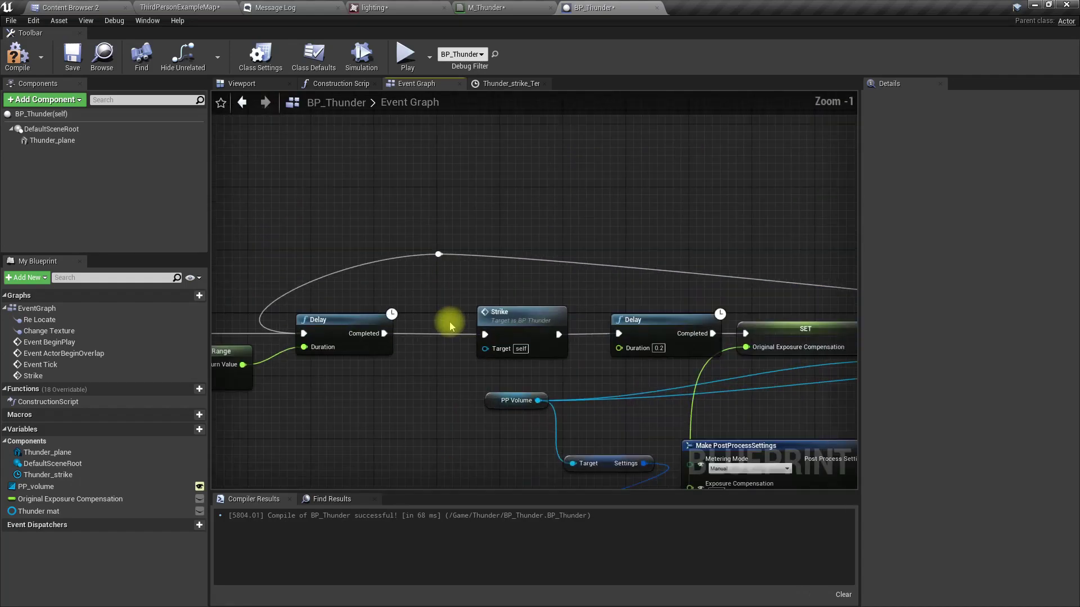
{"action": "right_click_drag", "start_coordinate": [352, 371], "coordinate": [495, 295]}
{"action": "scroll", "coordinate": [419, 316], "scroll_direction": "up", "scroll_amount": 1}
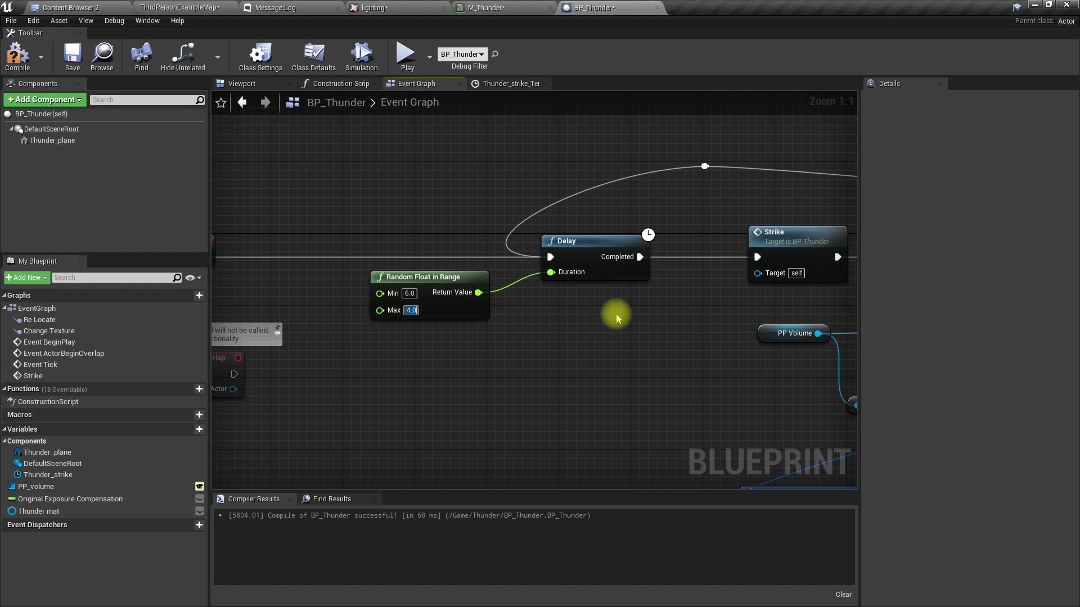
Play-test ThirdPersonExampleMap fullscreen, walking onto the platform to watch rain and lightning, then stop.
{"action": "left_click", "coordinate": [224, 6]}
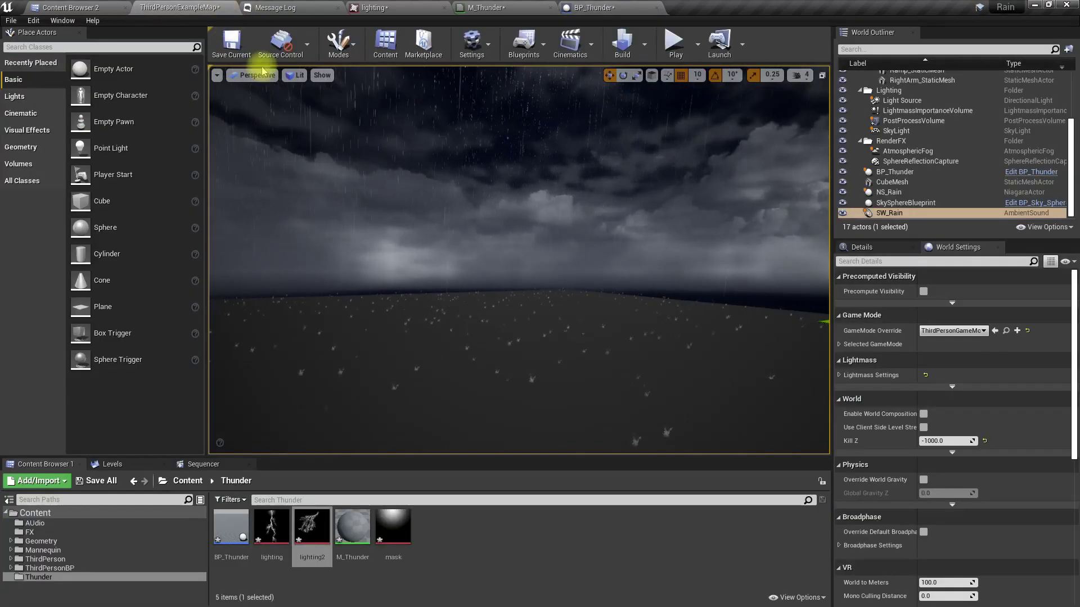
{"action": "key", "text": "F11"}
{"action": "key", "text": "alt+p"}
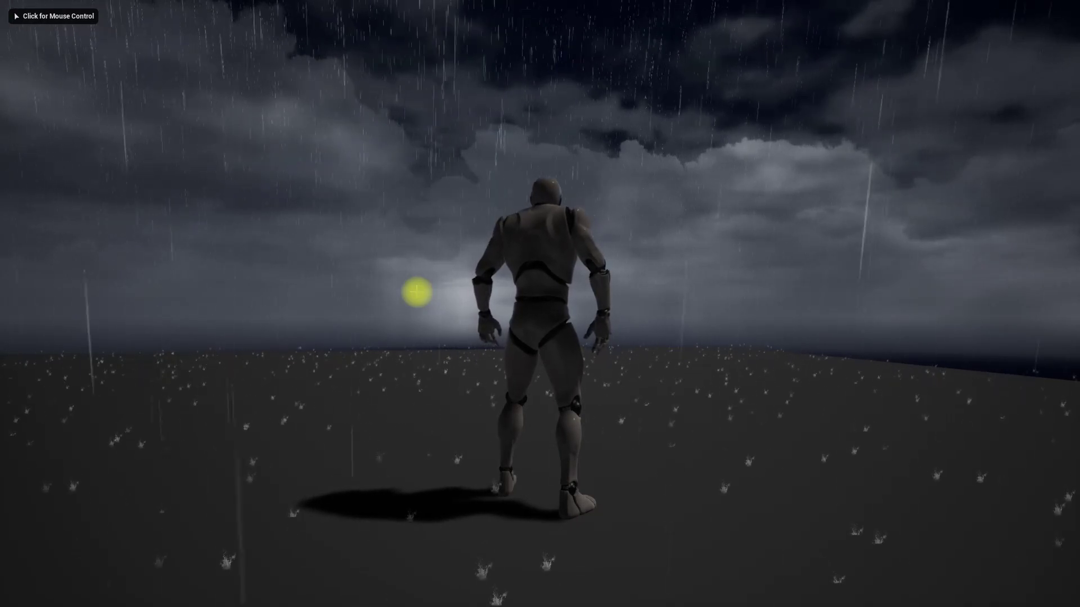
{"action": "left_click", "coordinate": [416, 292]}
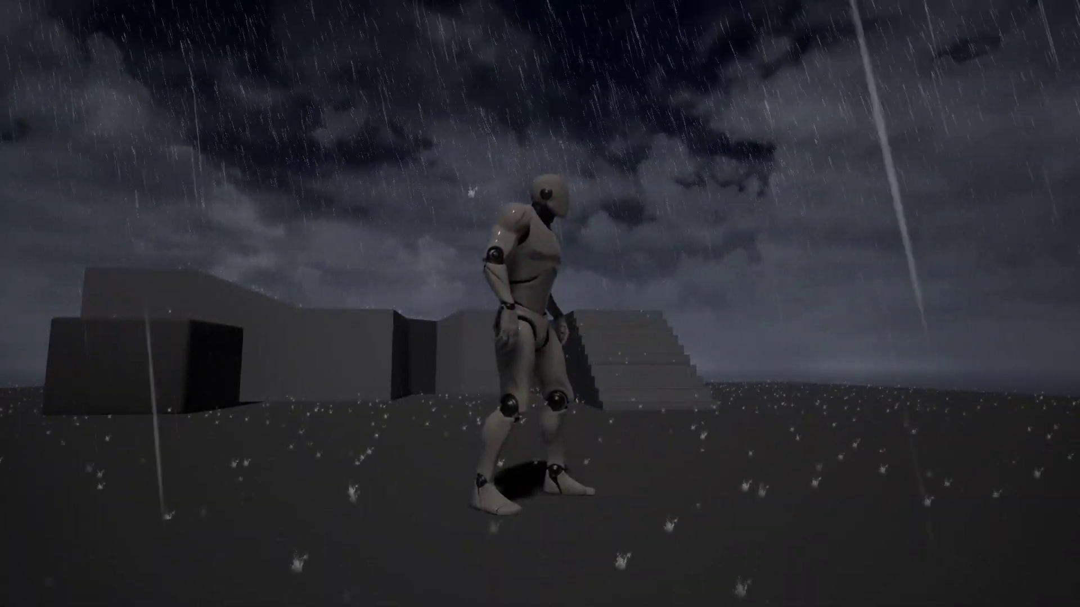
{"action": "key", "text": "d"}
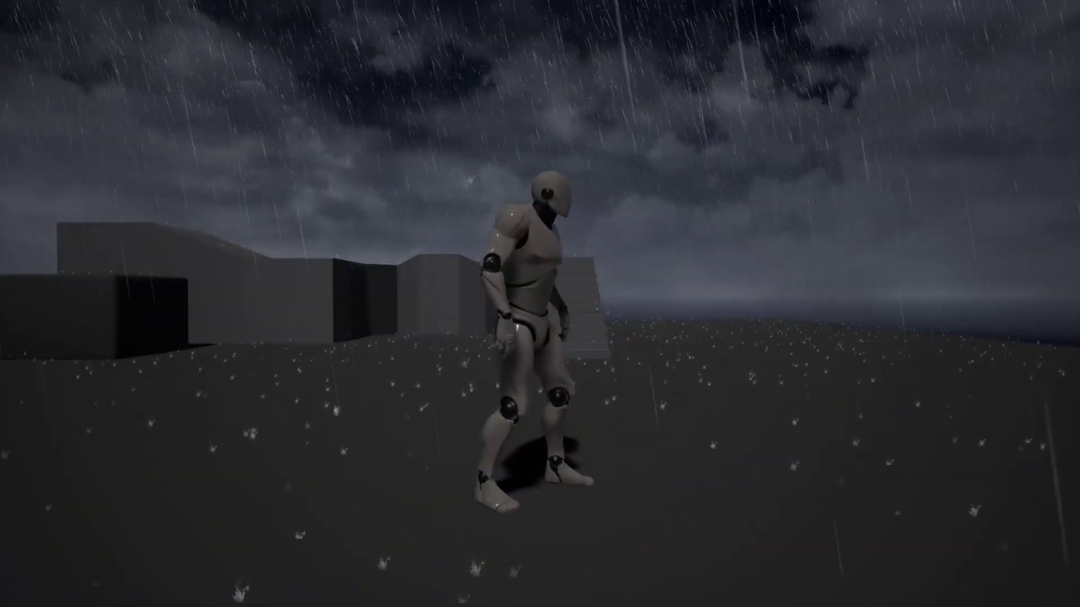
{"action": "key", "text": "w"}
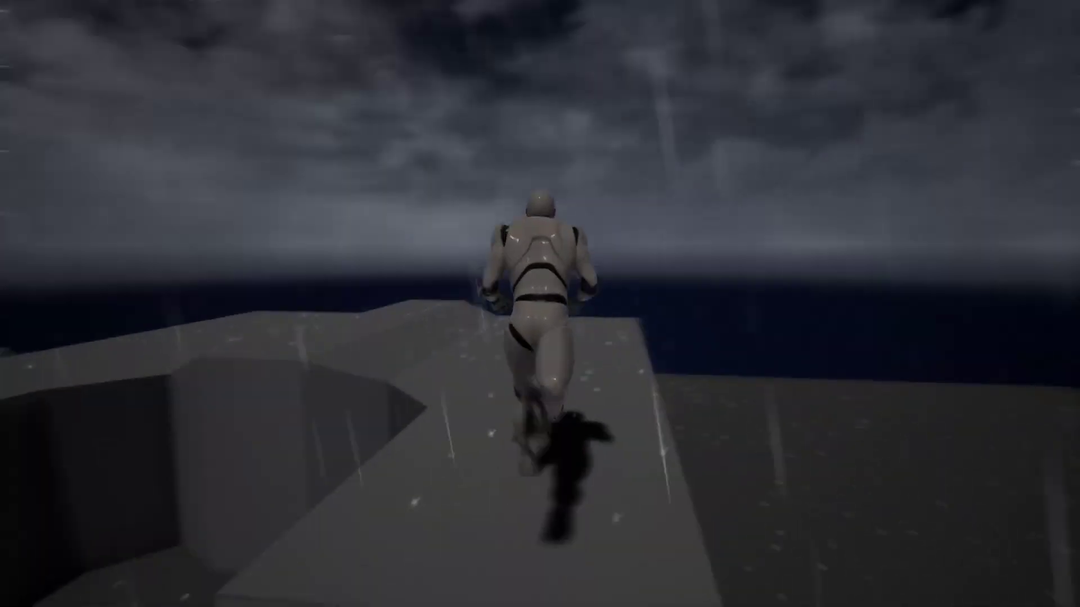
{"action": "key", "text": "w"}
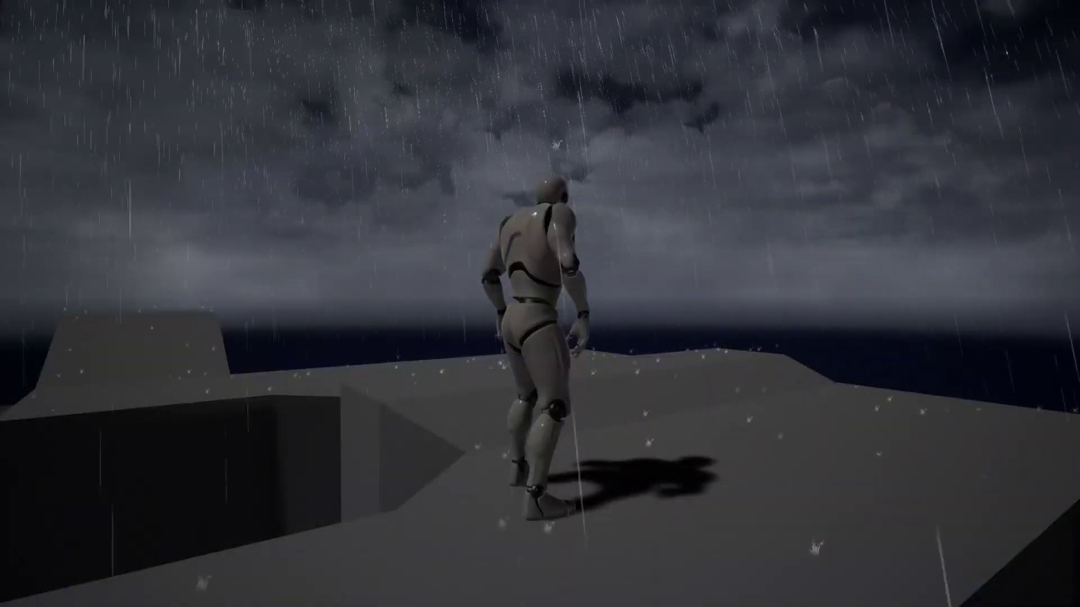
{"action": "key", "text": "w"}
{"action": "key", "text": "w"}
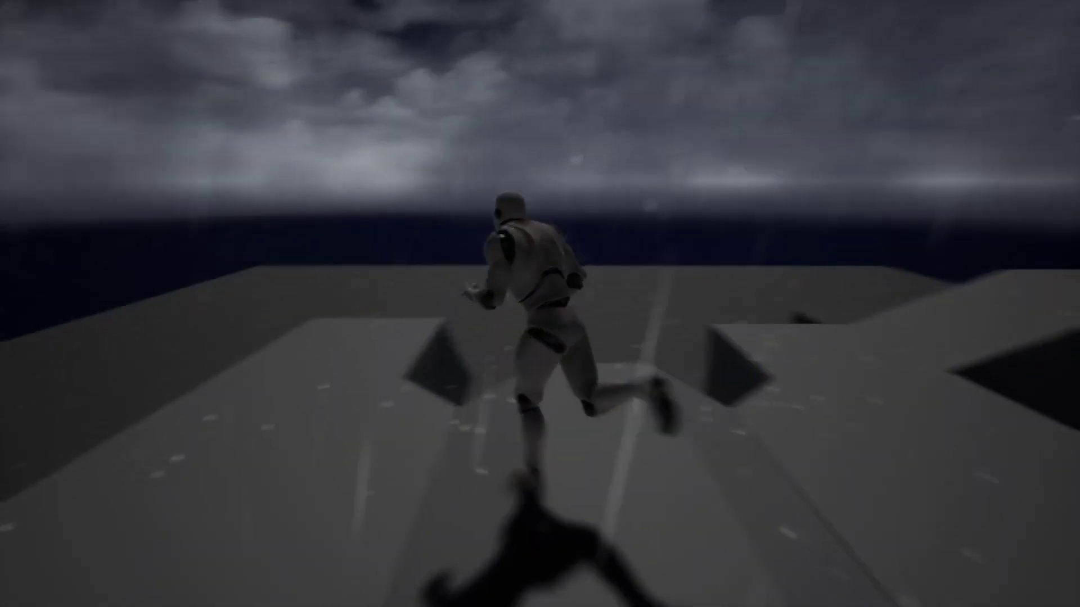
{"action": "key", "text": "w"}
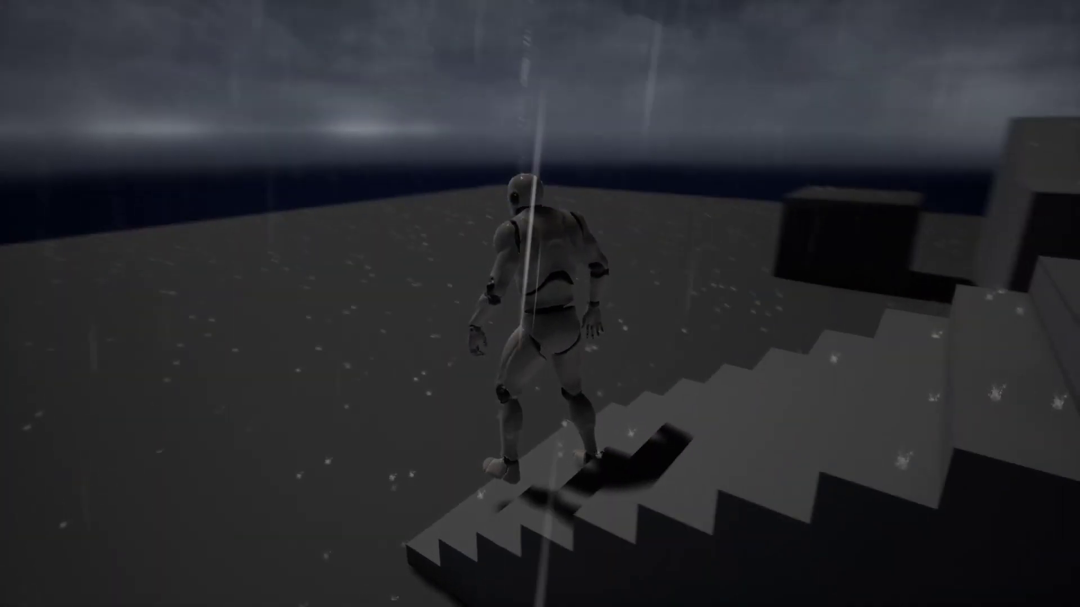
{"action": "key", "text": "Escape"}
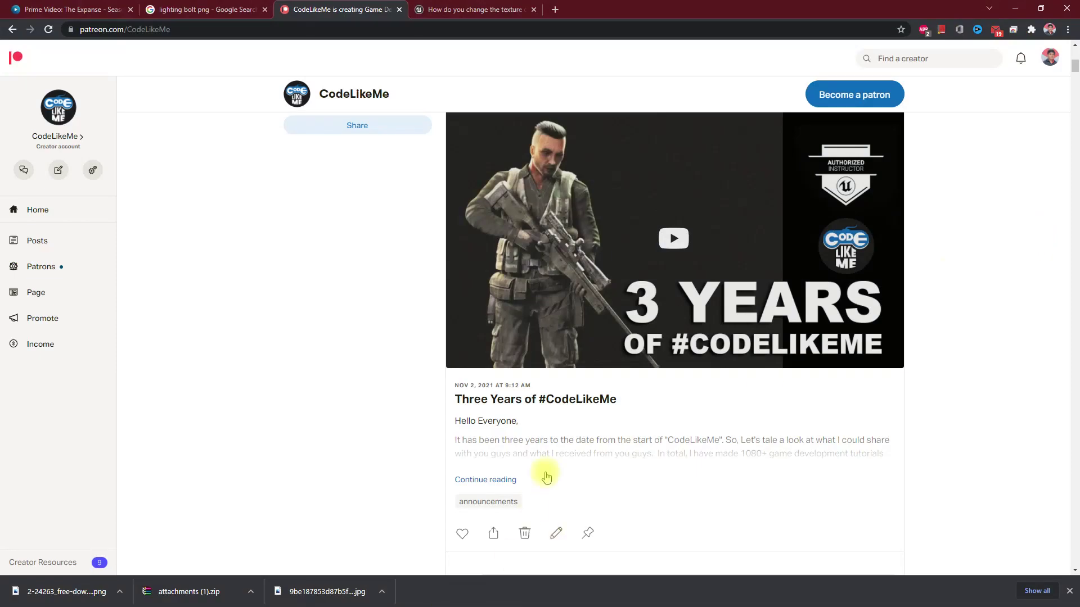
Scroll the Patreon feed and close Chrome's downloads bar.
{"action": "scroll", "coordinate": [740, 334], "scroll_direction": "down", "scroll_amount": 10}
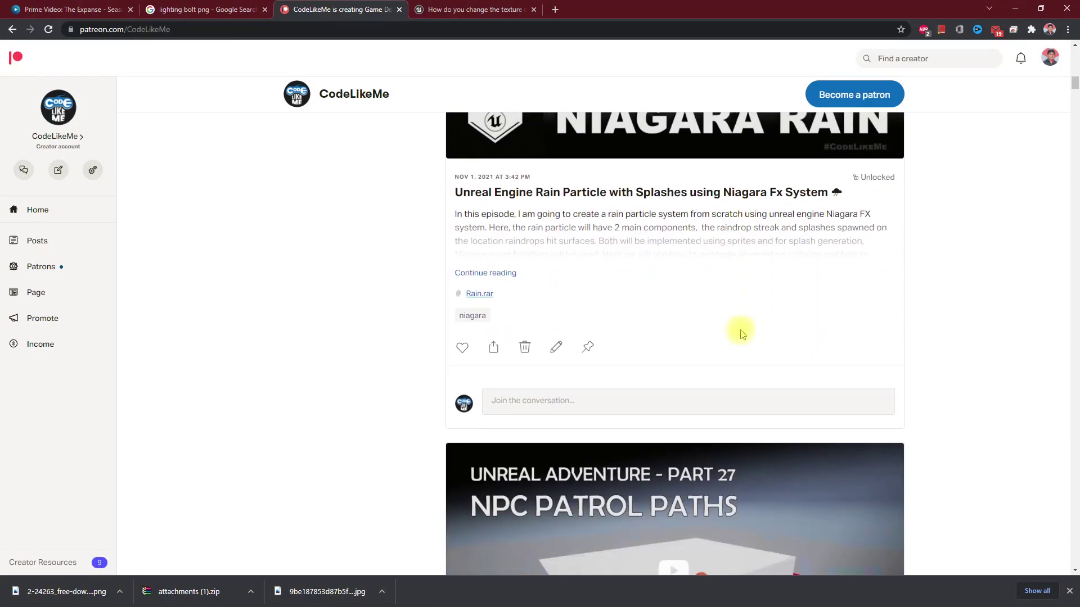
{"action": "scroll", "coordinate": [740, 334], "scroll_direction": "up", "scroll_amount": 4}
{"action": "scroll", "coordinate": [740, 334], "scroll_direction": "up", "scroll_amount": 5}
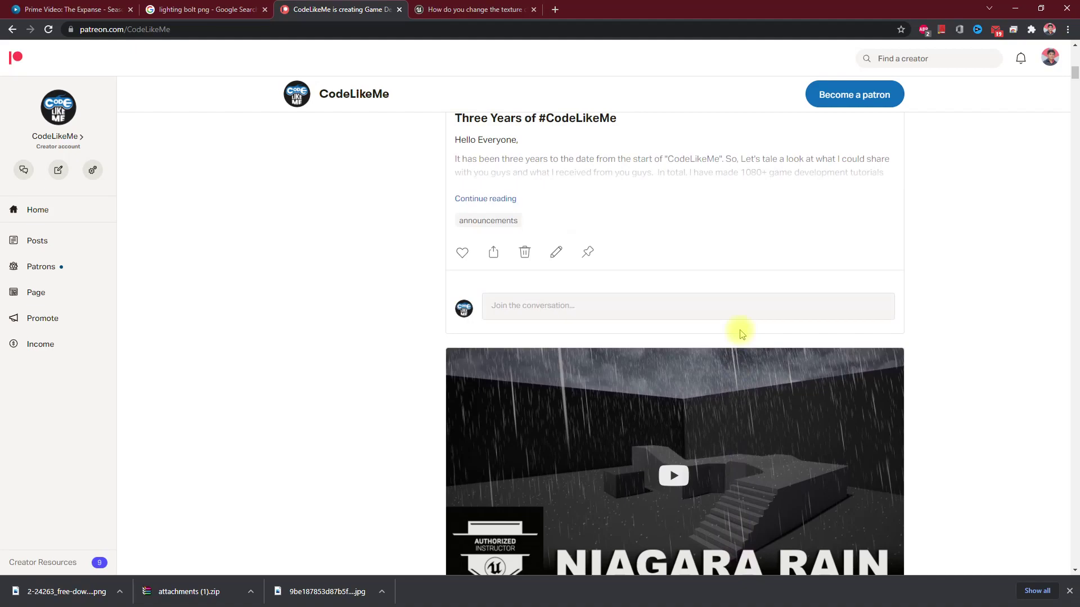
{"action": "scroll", "coordinate": [740, 334], "scroll_direction": "down", "scroll_amount": 6}
{"action": "scroll", "coordinate": [740, 334], "scroll_direction": "down", "scroll_amount": 14}
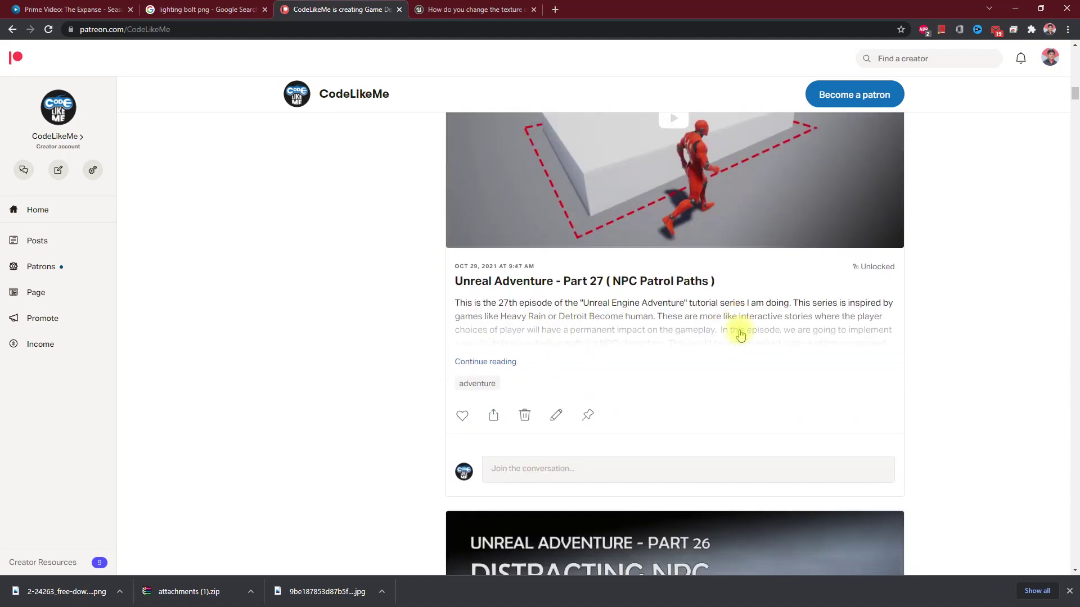
{"action": "scroll", "coordinate": [740, 334], "scroll_direction": "down", "scroll_amount": 13}
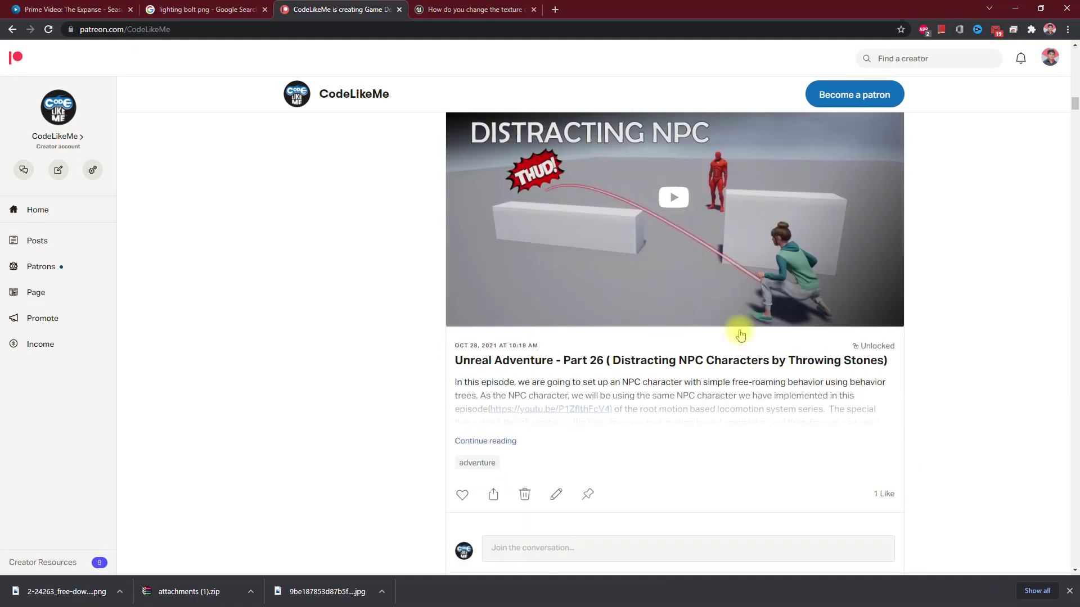
{"action": "scroll", "coordinate": [740, 336], "scroll_direction": "down", "scroll_amount": 15}
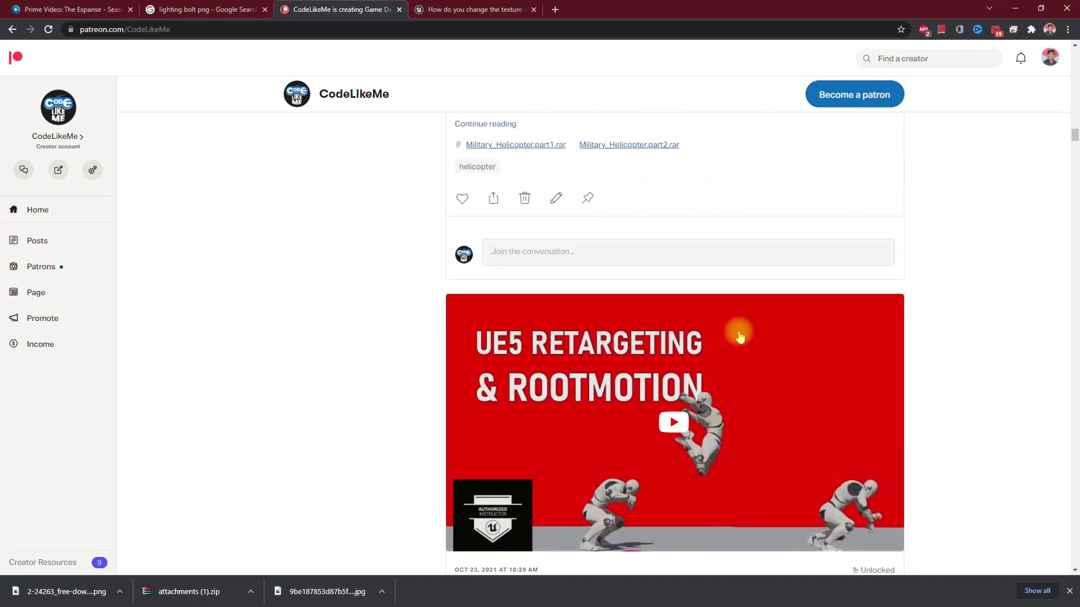
{"action": "left_click", "coordinate": [1068, 591]}
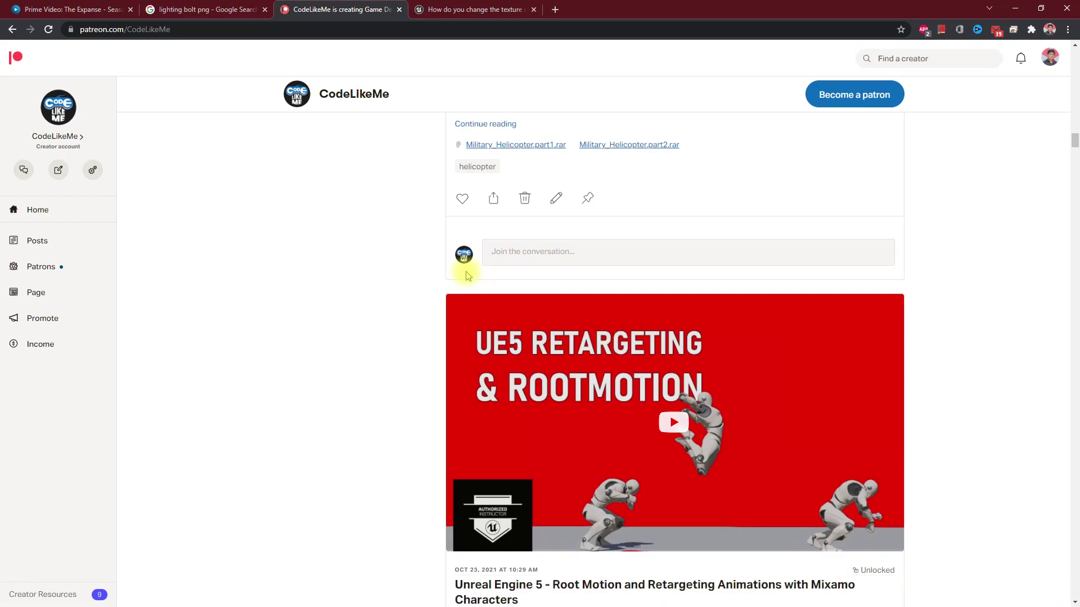
Scroll further down the CodeLikeMe posts feed to the Unreal Engine tutorial posts.
{"action": "scroll", "coordinate": [450, 272], "scroll_direction": "down", "scroll_amount": 14}
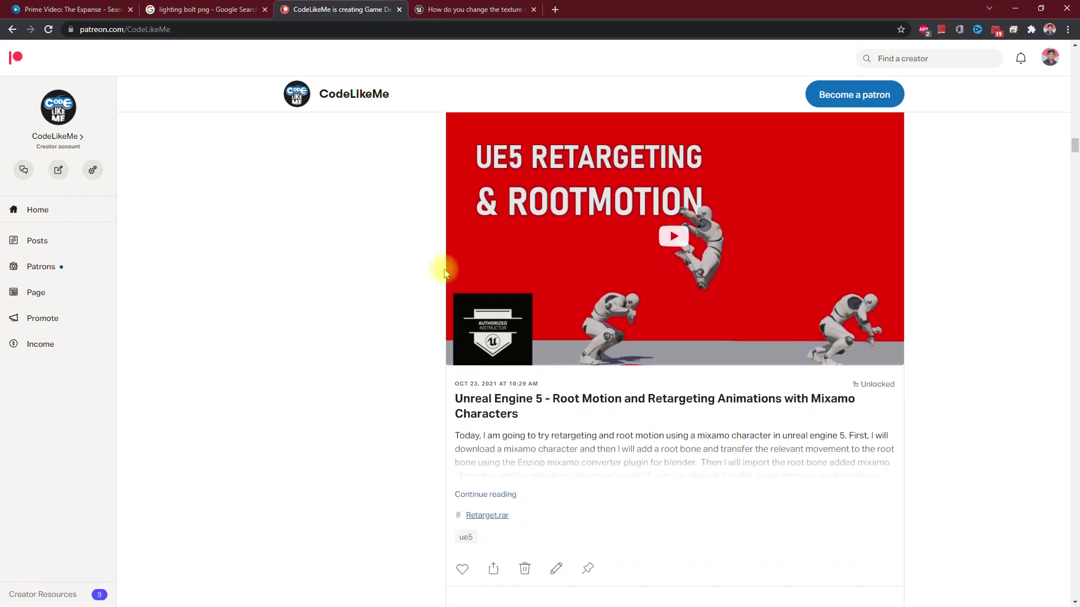
{"action": "scroll", "coordinate": [443, 274], "scroll_direction": "down", "scroll_amount": 5}
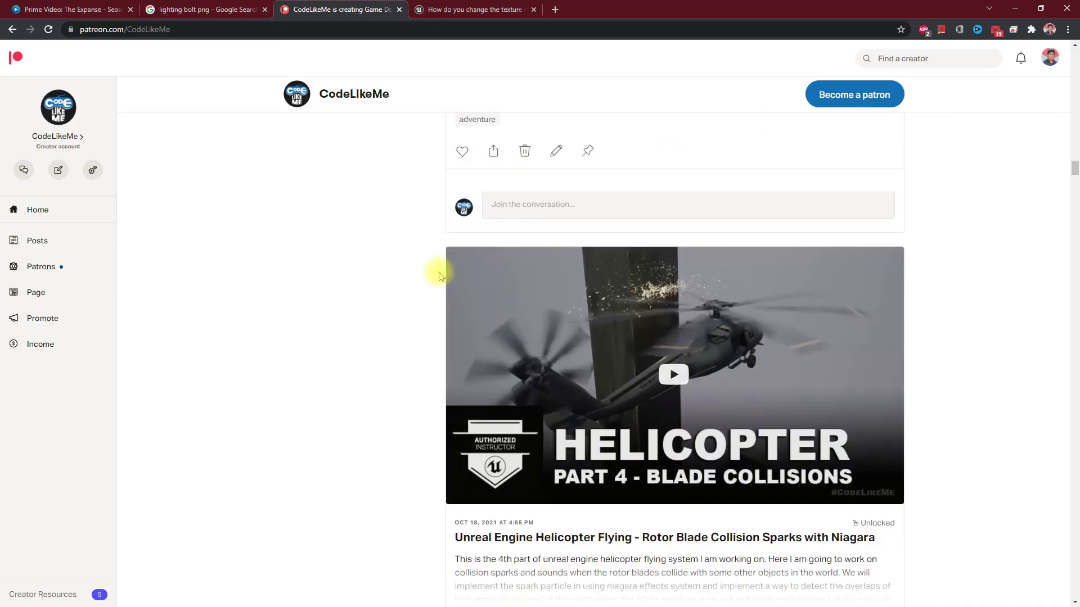
{"action": "scroll", "coordinate": [439, 276], "scroll_direction": "down", "scroll_amount": 20}
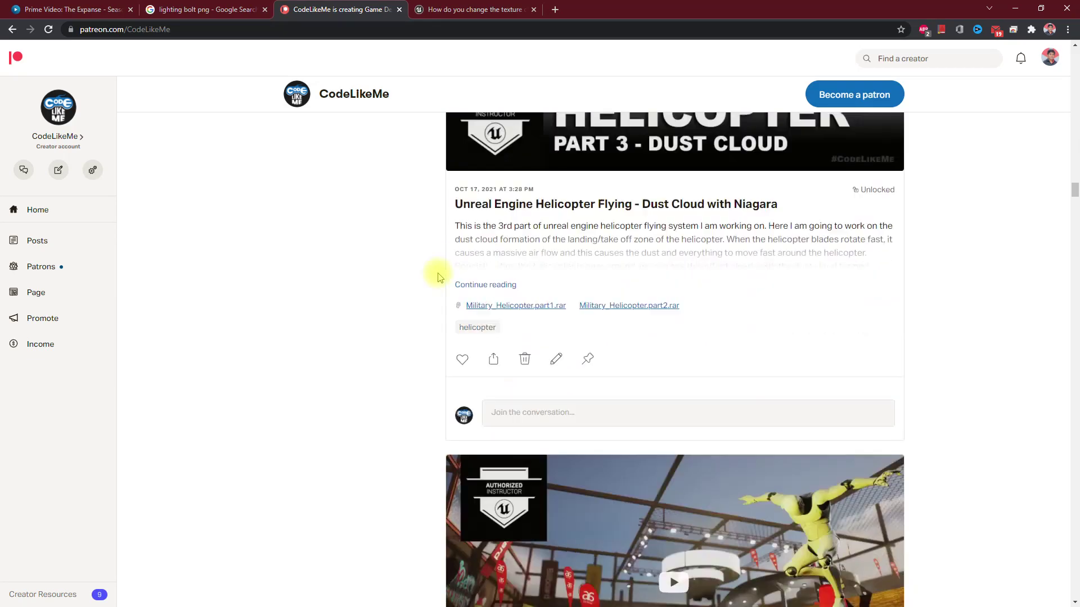
{"action": "scroll", "coordinate": [439, 277], "scroll_direction": "down", "scroll_amount": 13}
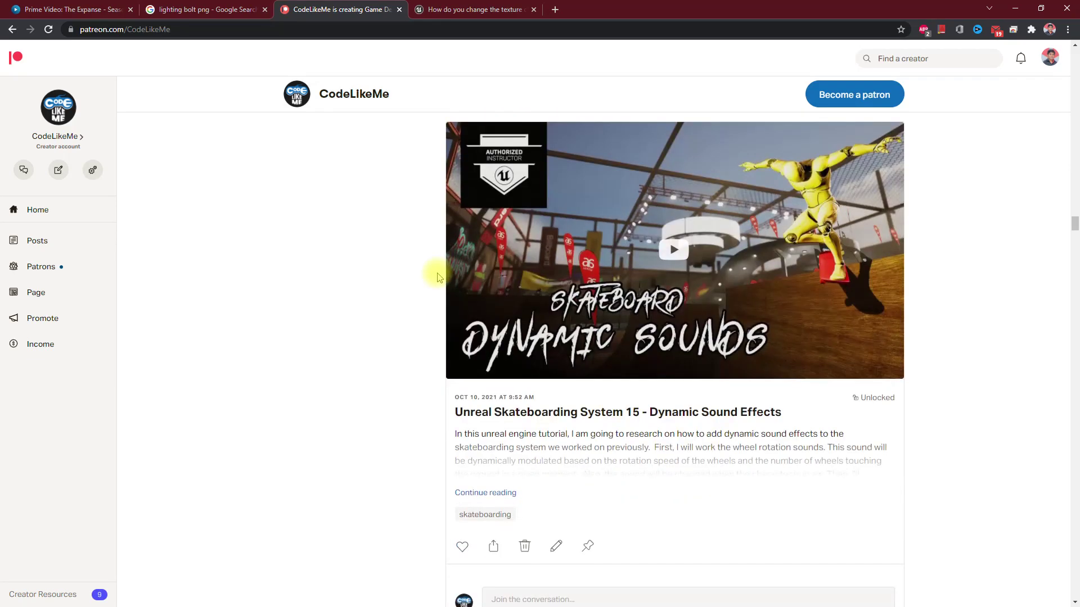
{"action": "scroll", "coordinate": [439, 277], "scroll_direction": "down", "scroll_amount": 17}
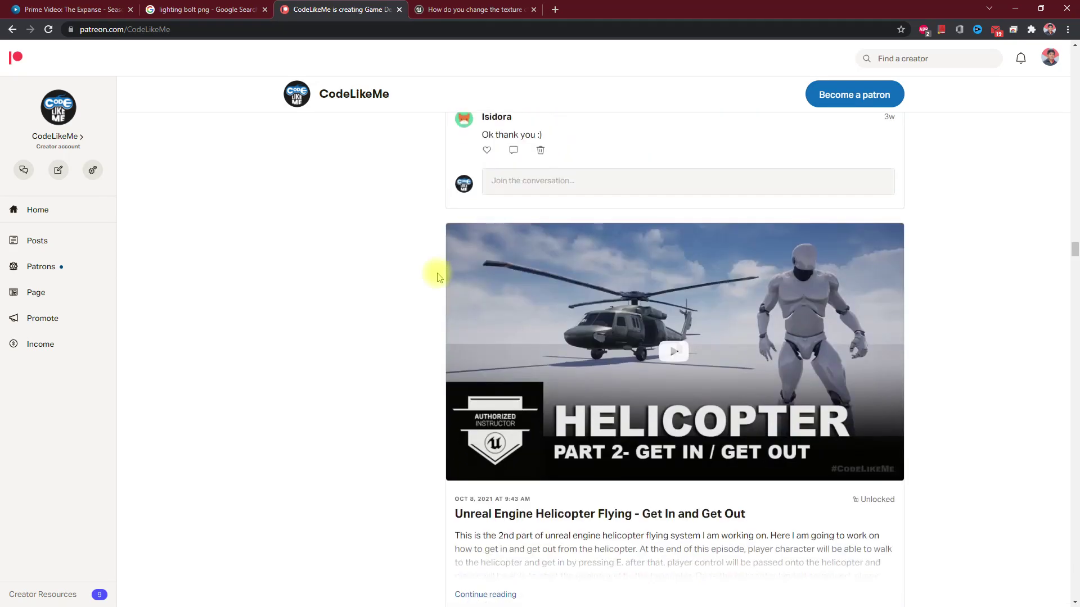
{"action": "scroll", "coordinate": [439, 277], "scroll_direction": "down", "scroll_amount": 18}
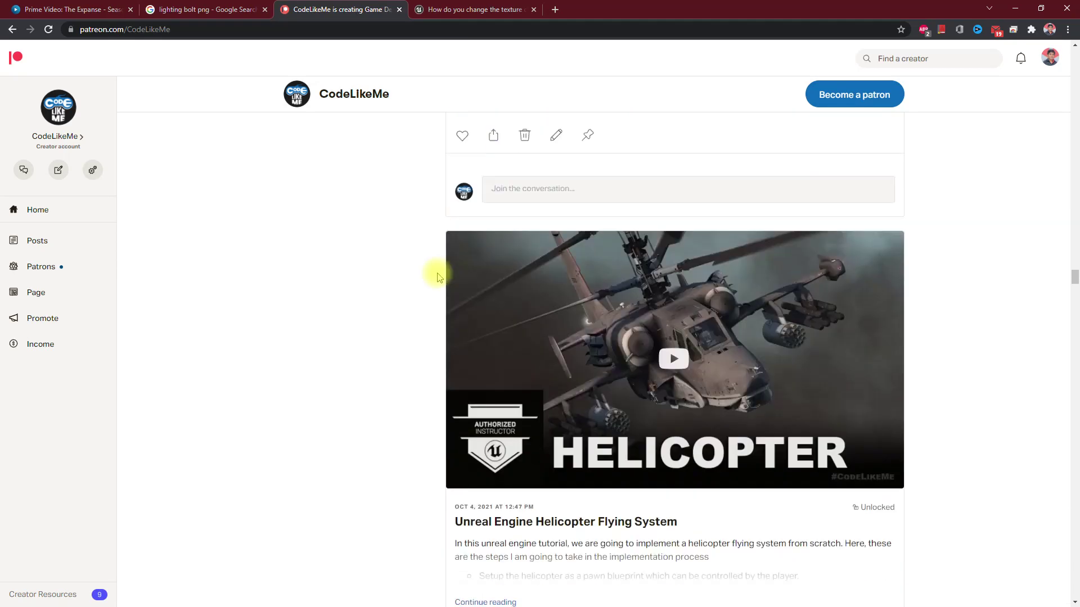
{"action": "scroll", "coordinate": [439, 277], "scroll_direction": "down", "scroll_amount": 17}
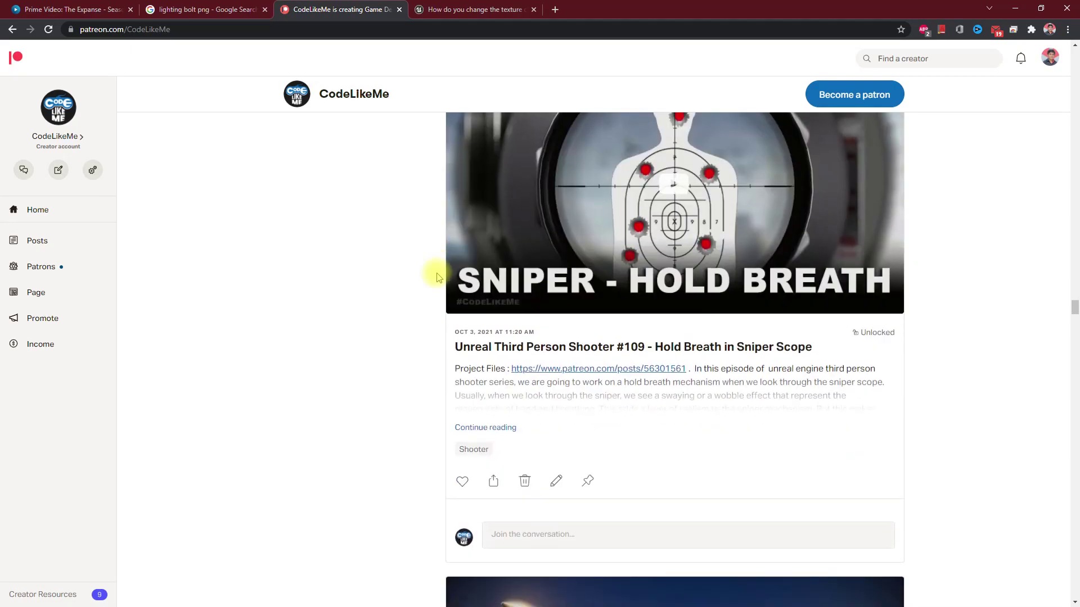
{"action": "scroll", "coordinate": [419, 280], "scroll_direction": "down", "scroll_amount": 13}
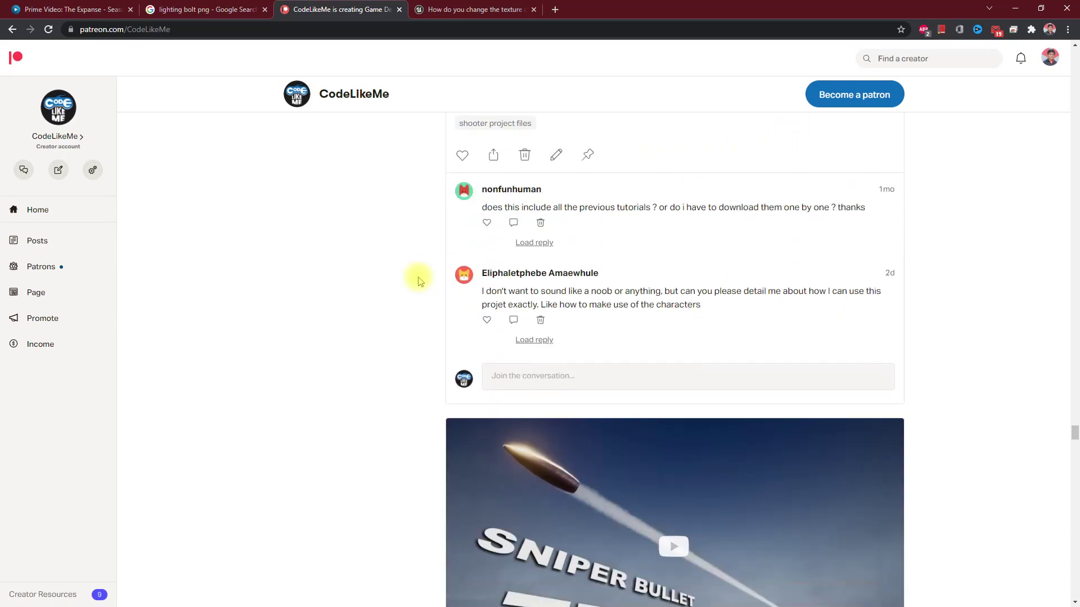
{"action": "scroll", "coordinate": [418, 280], "scroll_direction": "down", "scroll_amount": 20}
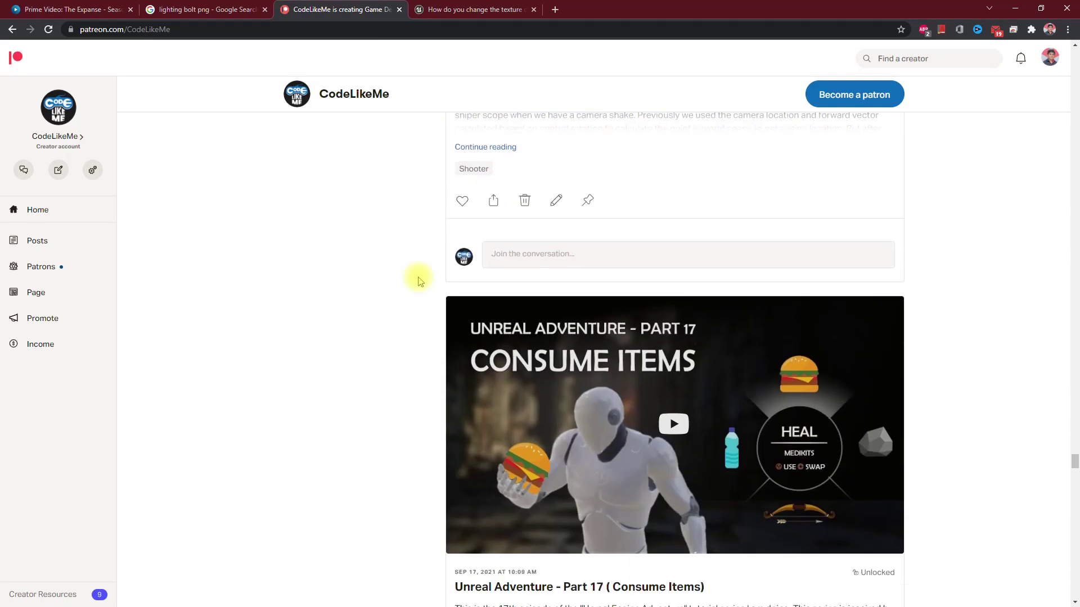
{"action": "scroll", "coordinate": [419, 280], "scroll_direction": "down", "scroll_amount": 5}
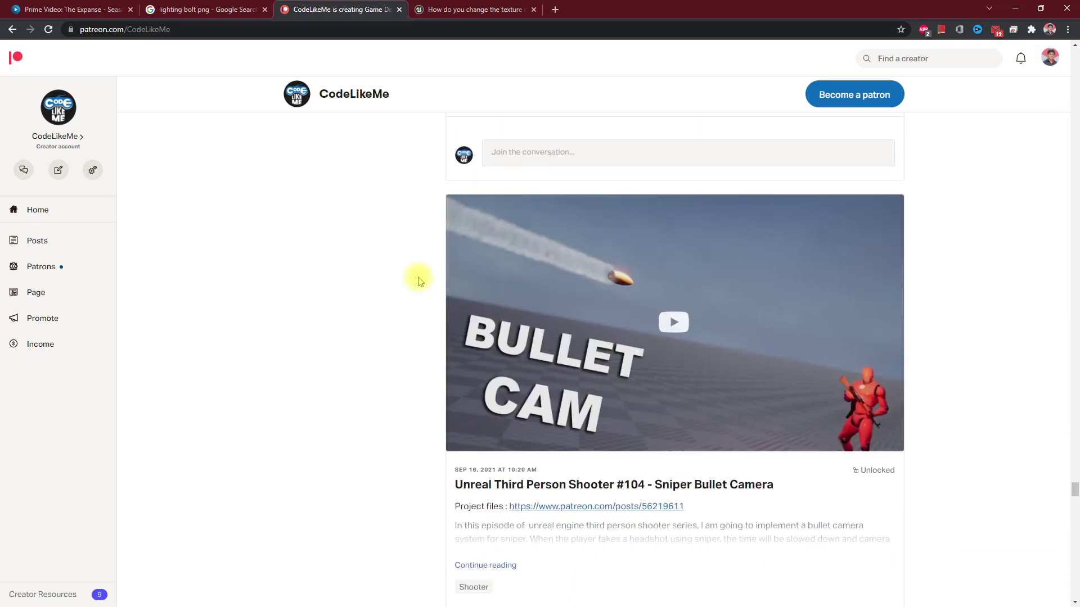